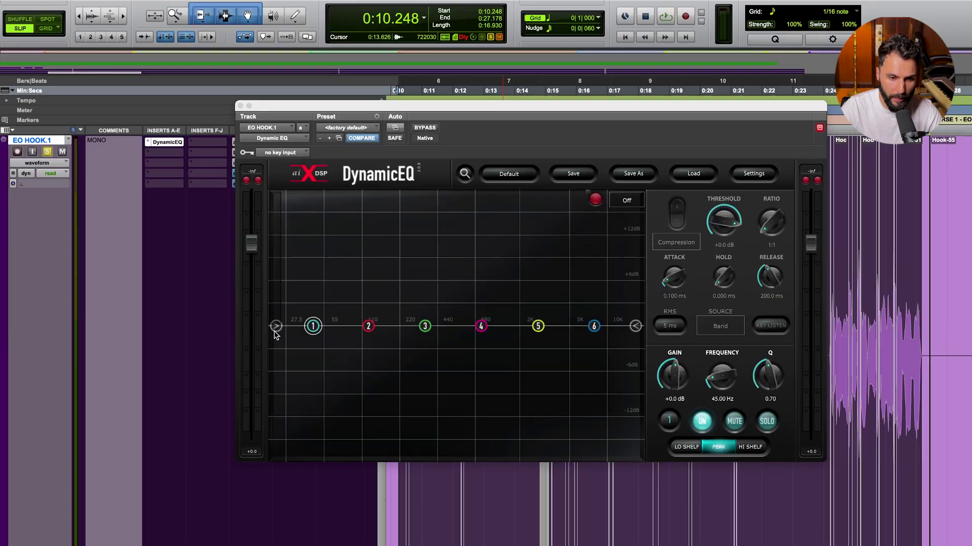
# - Turn on the high-pass filter and sweep its cutoff up to about 813 Hz and back to about 113 Hz
pyautogui.click(276, 328)
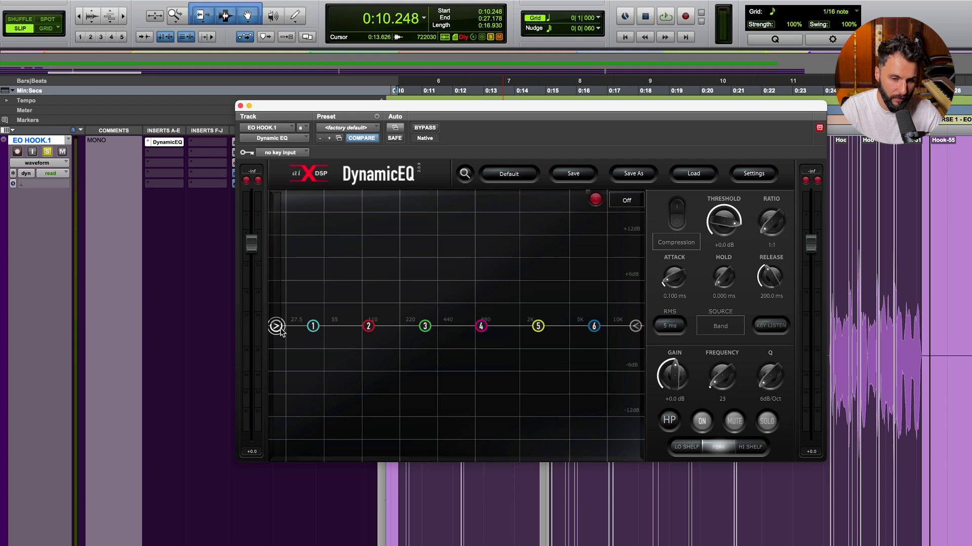
pyautogui.moveTo(278, 326)
pyautogui.mouseDown()
pyautogui.moveTo(562, 326)
pyautogui.moveTo(315, 317)
pyautogui.mouseUp()
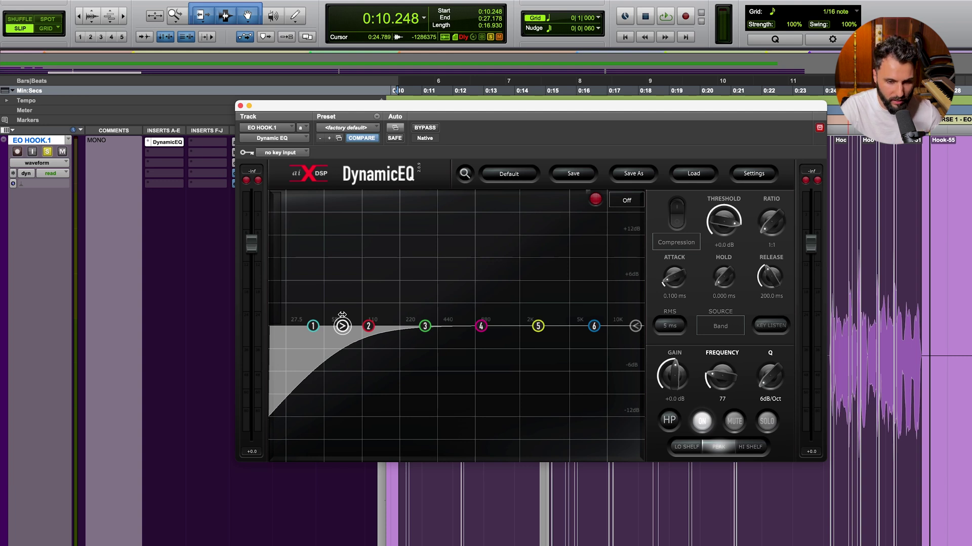
pyautogui.moveTo(359, 315); pyautogui.dragTo(302, 329)
pyautogui.moveTo(296, 326); pyautogui.dragTo(471, 325)
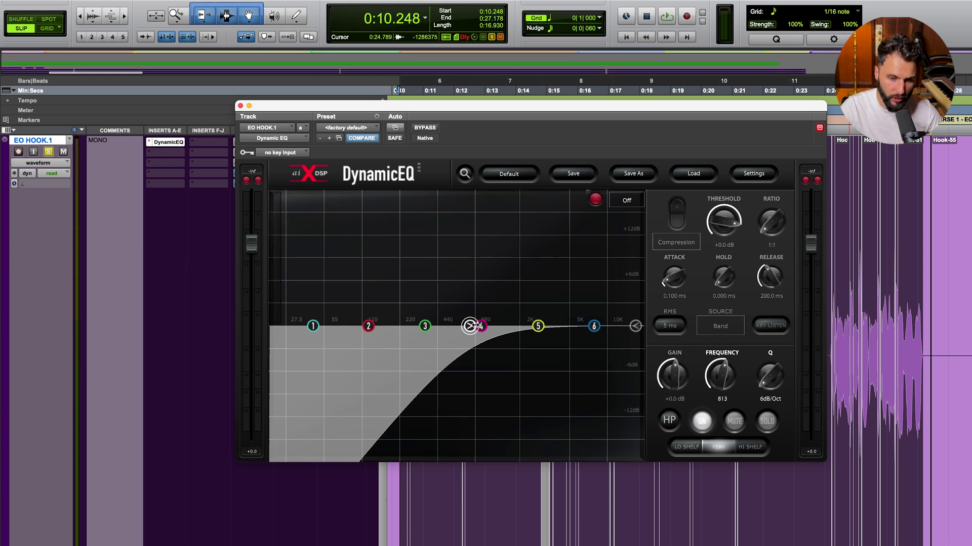
pyautogui.moveTo(474, 326); pyautogui.dragTo(470, 325)
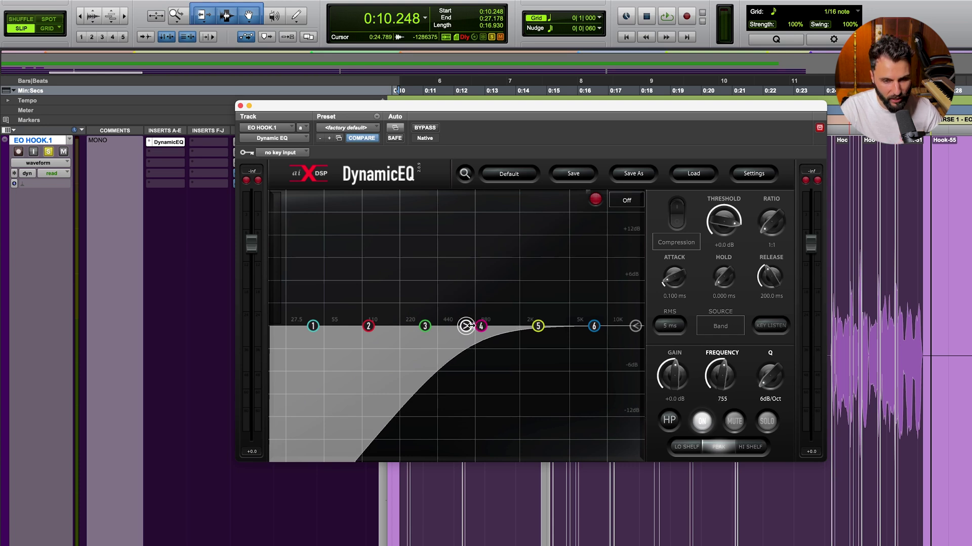
pyautogui.moveTo(470, 326); pyautogui.dragTo(367, 327)
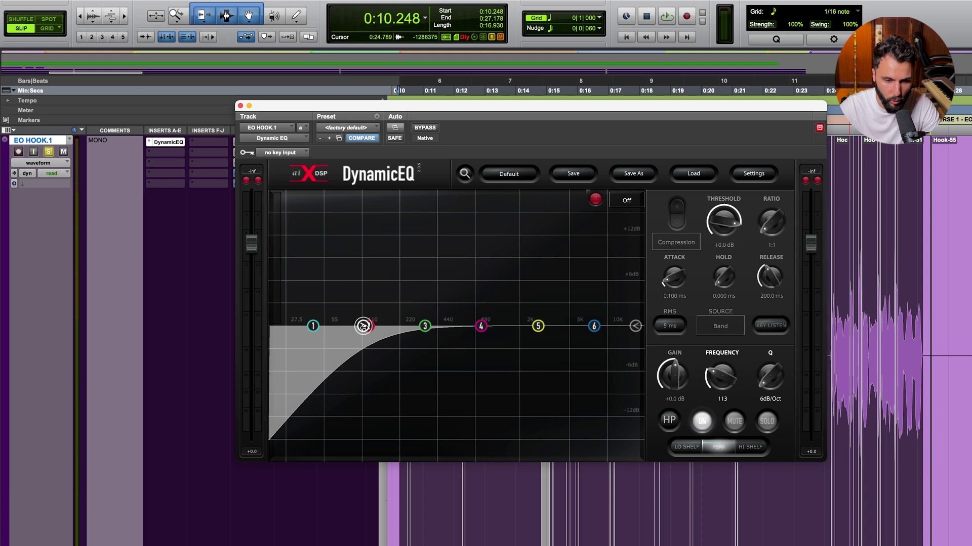
# - During playback, set the high-pass cutoff to 105 Hz and compare the vocal with the filter off and on
pyautogui.press('space')
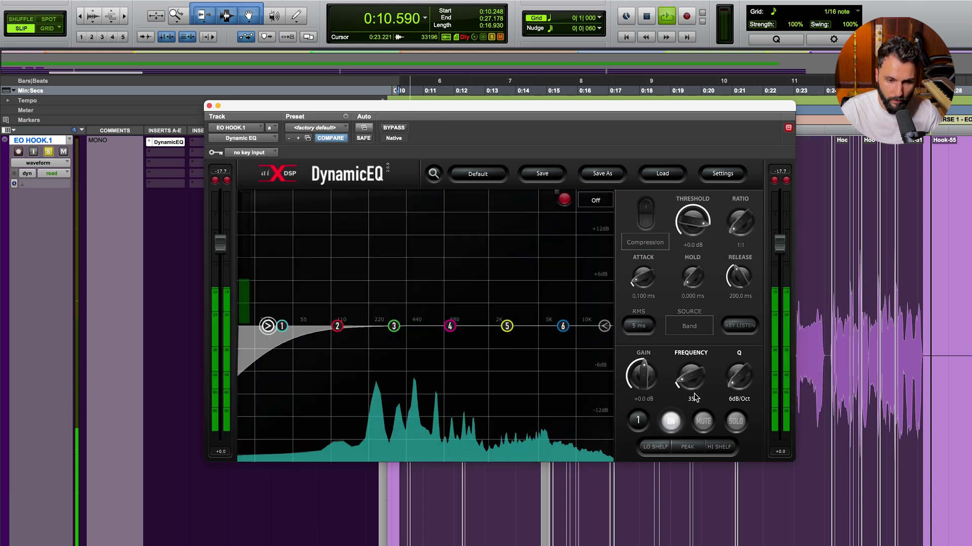
pyautogui.moveTo(694, 393)
pyautogui.mouseDown()
pyautogui.moveTo(700, 353)
pyautogui.moveTo(697, 379)
pyautogui.mouseUp()
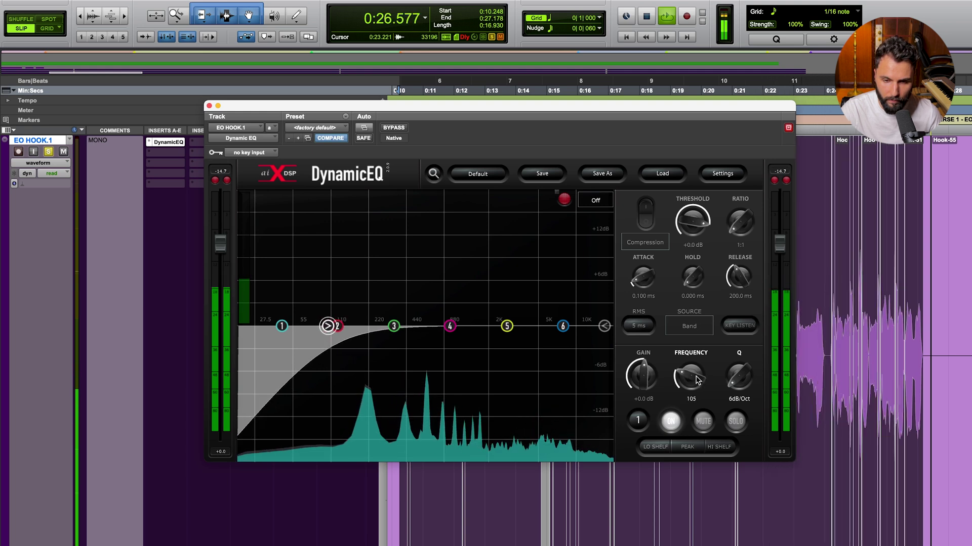
pyautogui.click(671, 422)
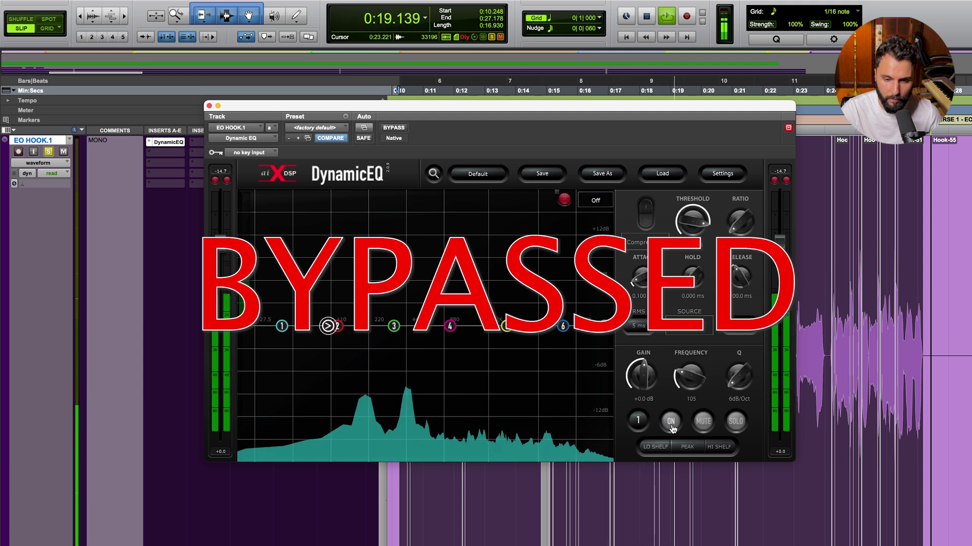
pyautogui.click(671, 422)
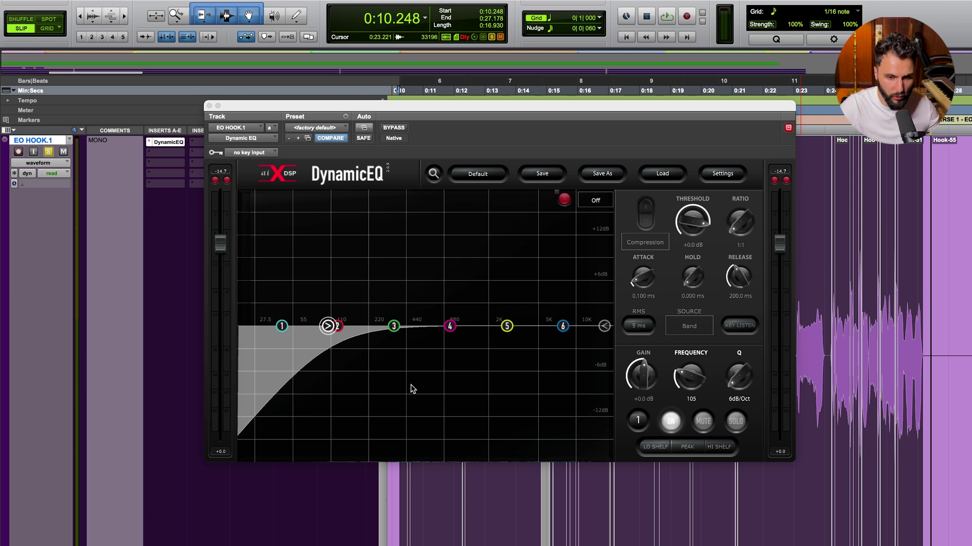
# - Solo EQ band 2 and narrow its Q to 4.56
pyautogui.click(338, 326)
pyautogui.click(736, 421)
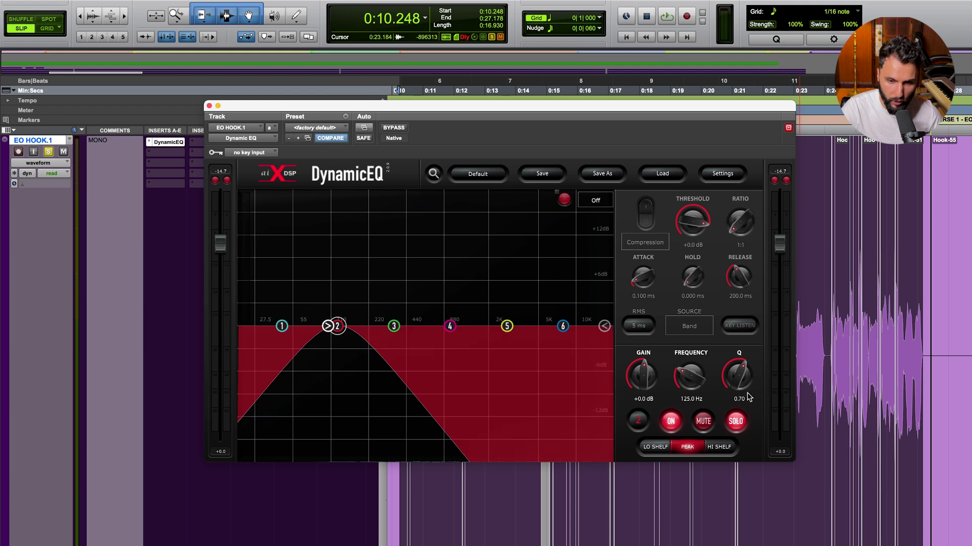
pyautogui.moveTo(741, 386); pyautogui.dragTo(743, 356)
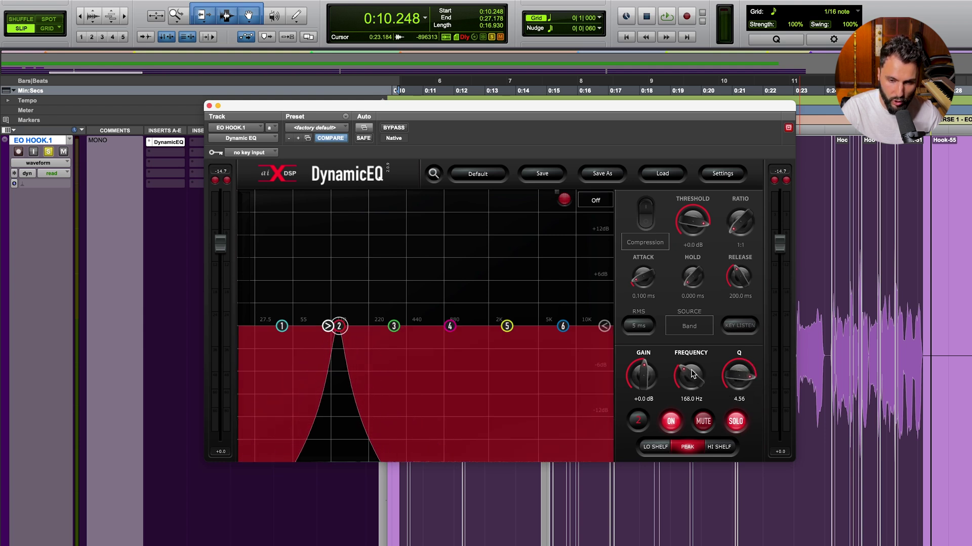
# - Sweep the soloed band 2 through the vocal, set its frequency to 577 Hz, and turn its solo off after playback
pyautogui.moveTo(693, 374); pyautogui.dragTo(700, 368)
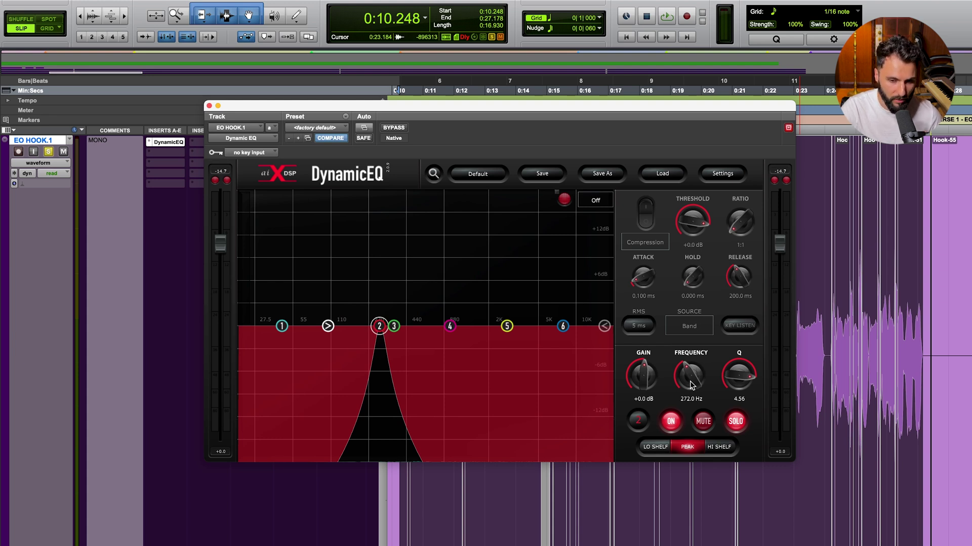
pyautogui.press('space')
pyautogui.moveTo(691, 377); pyautogui.dragTo(693, 365)
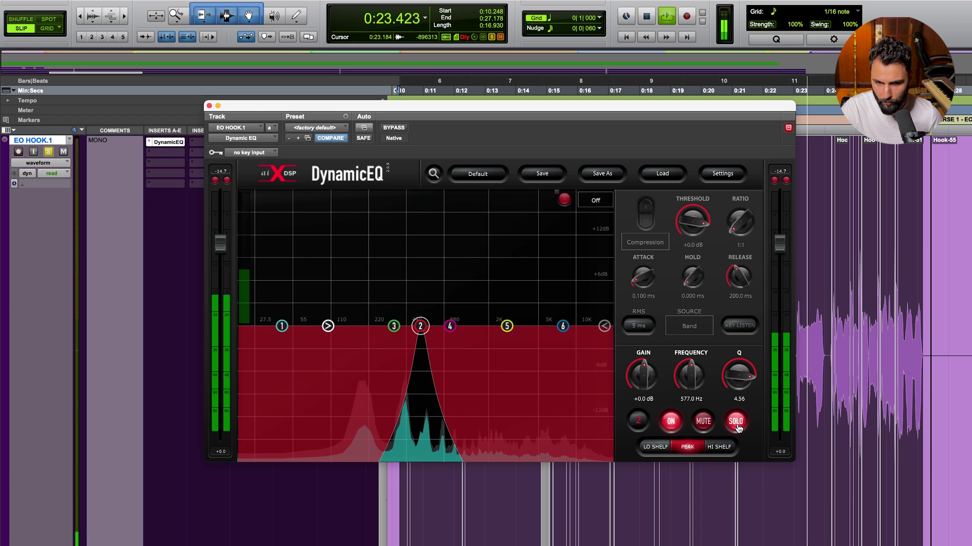
pyautogui.press('space')
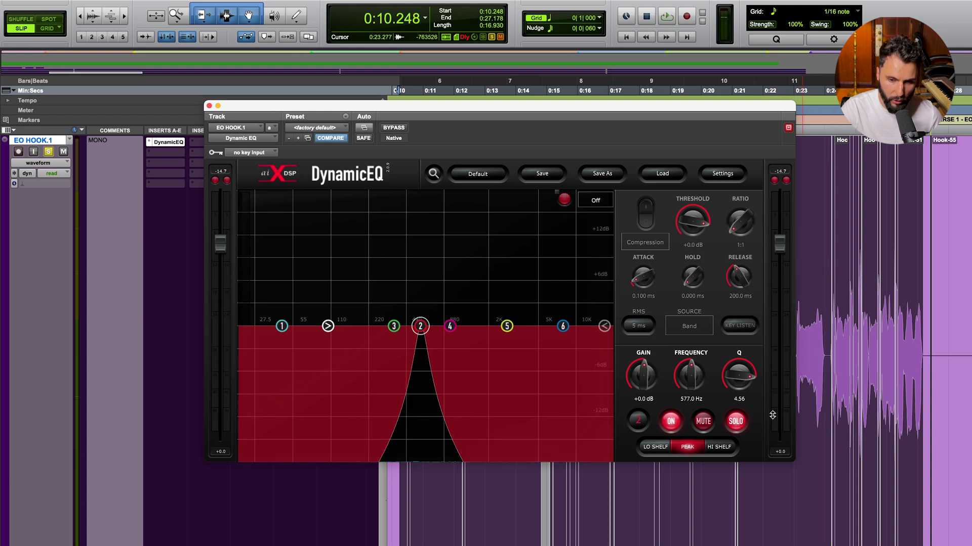
pyautogui.click(737, 425)
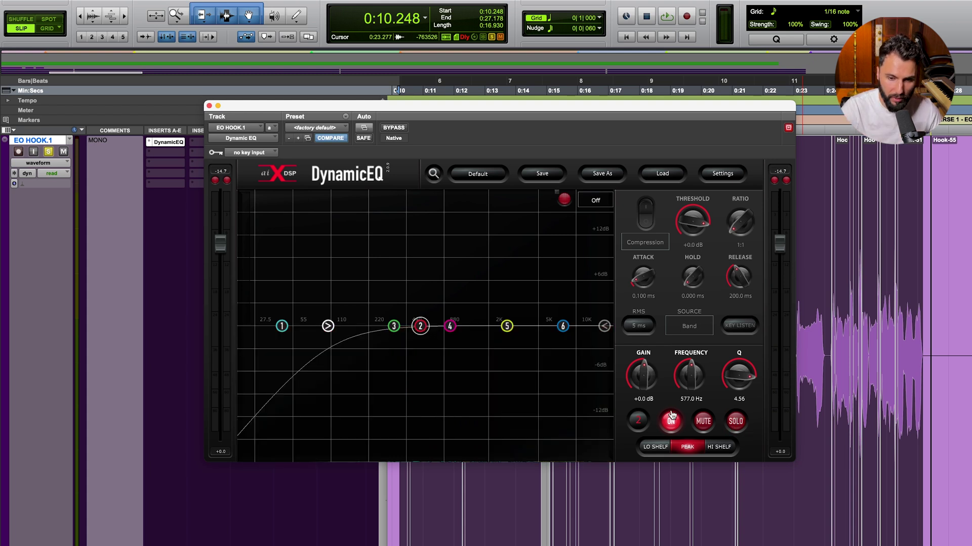
# - Toggle the mute of band 2 during playback to hear the vocal with and without that frequency range
pyautogui.click(703, 425)
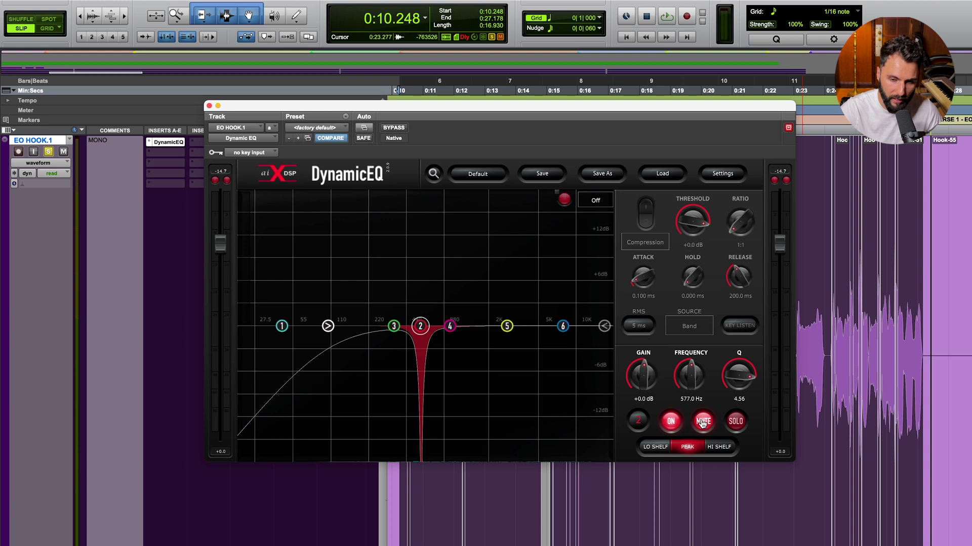
pyautogui.press('space')
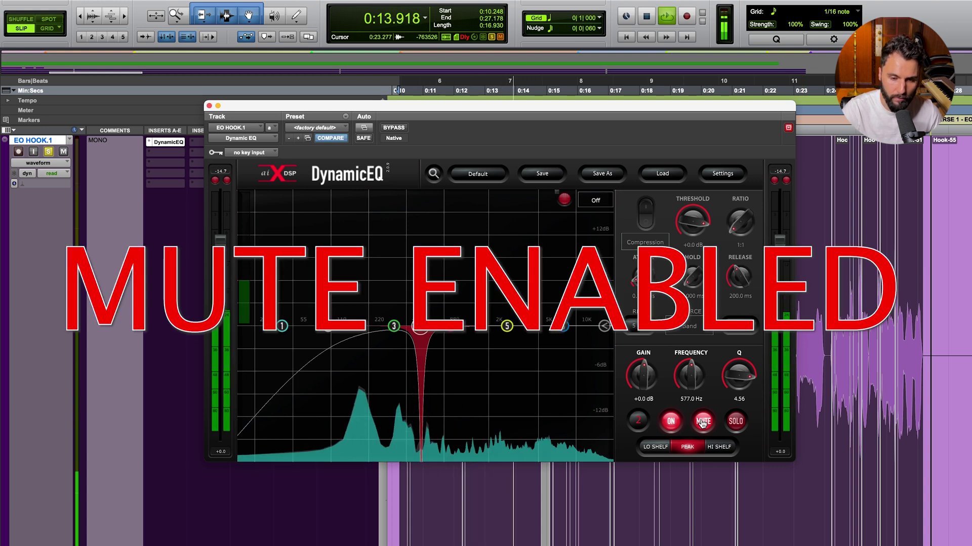
pyautogui.click(702, 422)
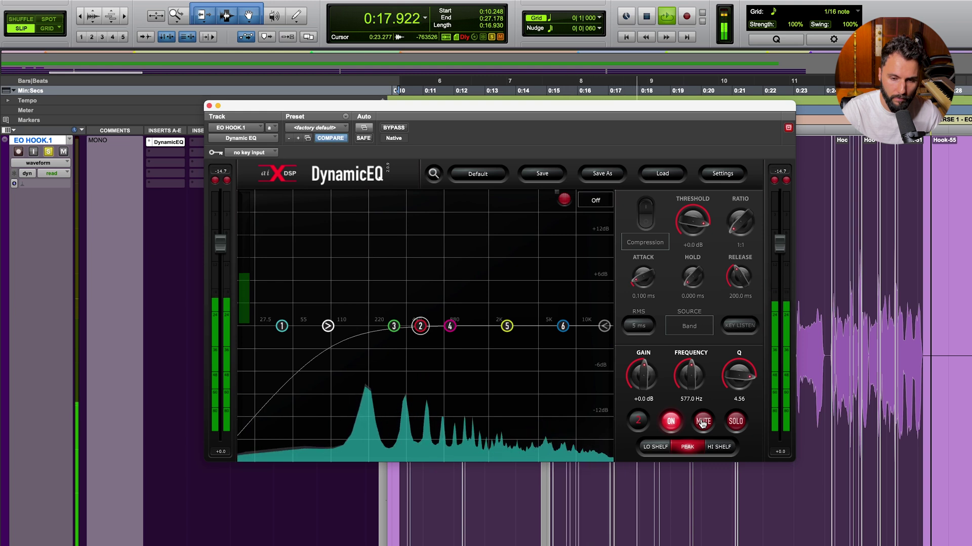
pyautogui.click(702, 422)
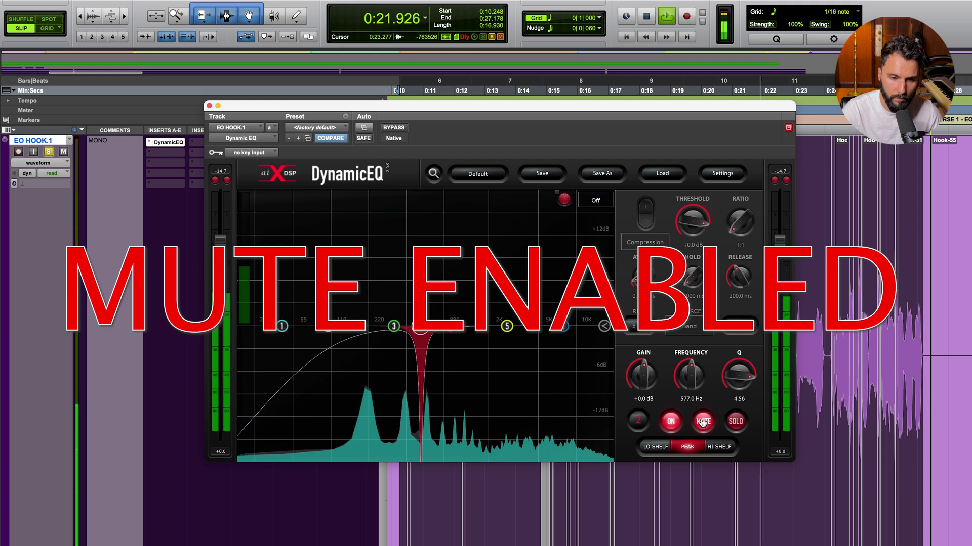
# - Widen band 2 to a Q of 3.82, stop playback and unmute the band
pyautogui.moveTo(734, 375); pyautogui.dragTo(730, 386)
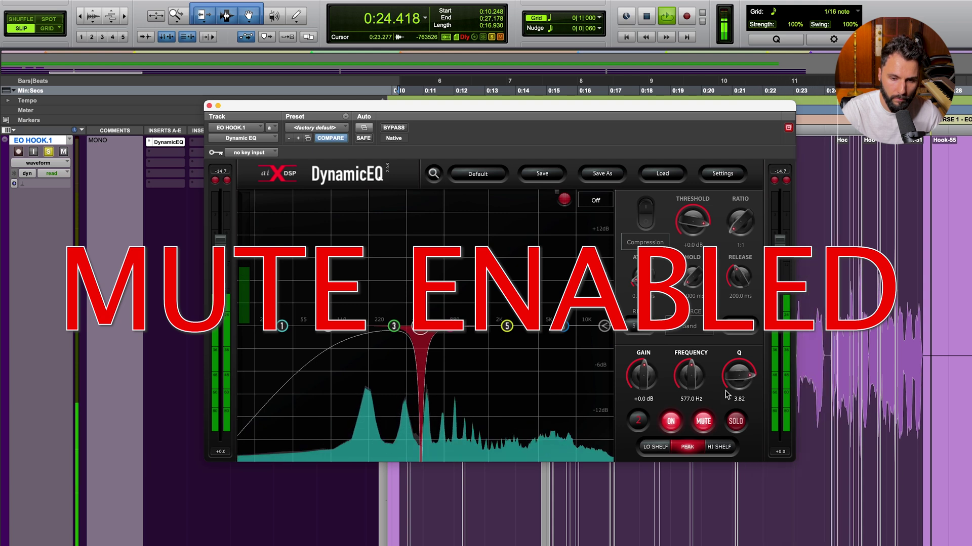
pyautogui.press('space')
pyautogui.click(706, 427)
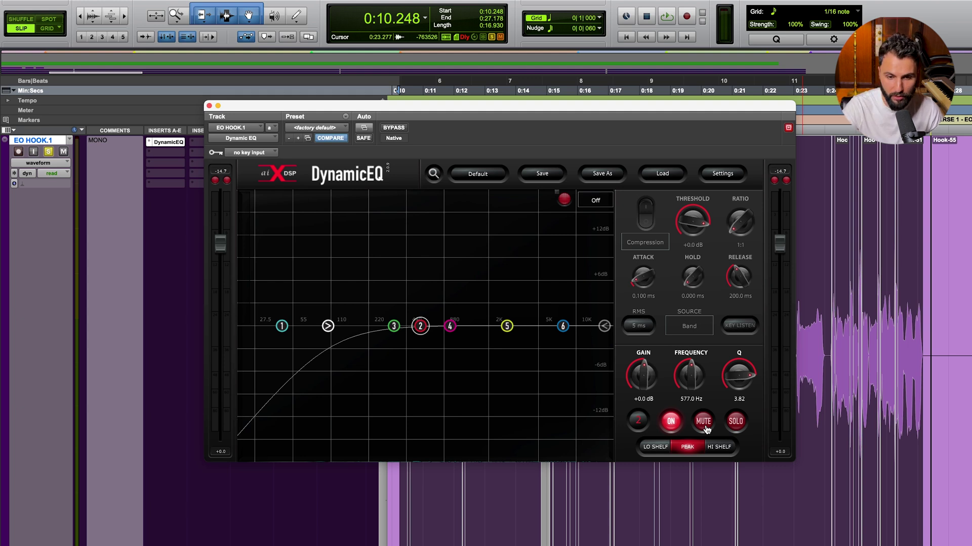
# - Try a static gain cut of 6 dB on band 2 and reset the gain to 0 dB
pyautogui.moveTo(644, 374); pyautogui.dragTo(648, 393)
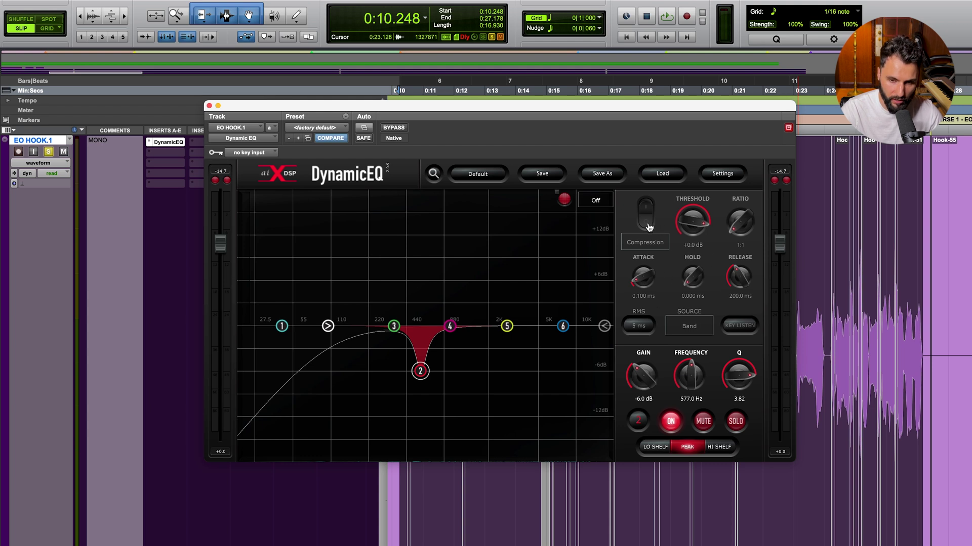
pyautogui.keyDown('alt'); pyautogui.click(637, 383); pyautogui.keyUp('alt')
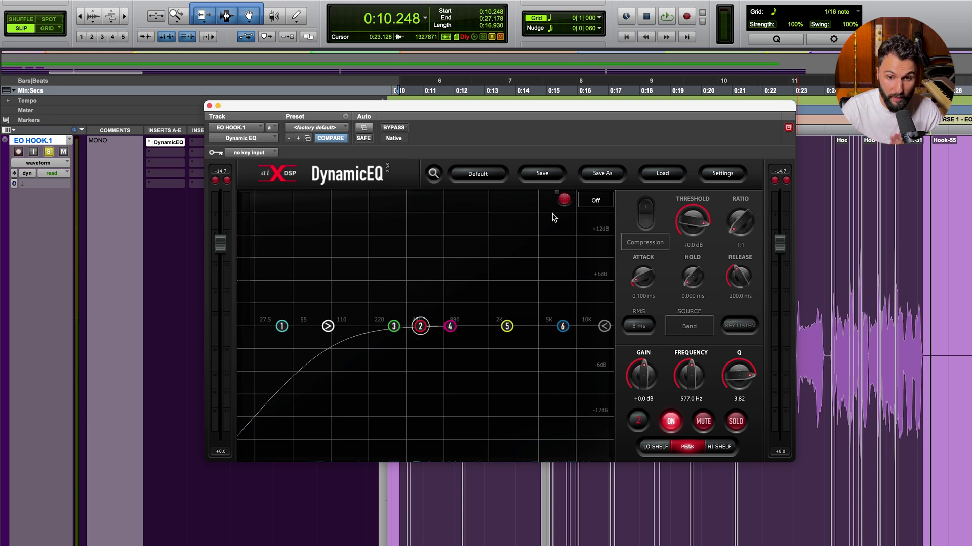
# - Enable compression on band 2 with attack and release at 0 ms, and check the detection source options
pyautogui.click(646, 214)
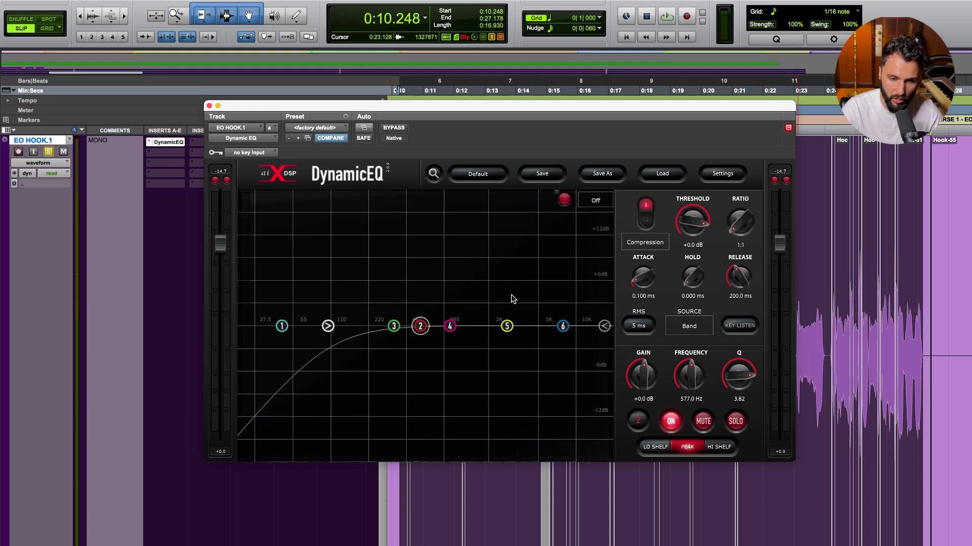
pyautogui.moveTo(635, 283); pyautogui.dragTo(653, 310)
pyautogui.moveTo(740, 279); pyautogui.dragTo(738, 323)
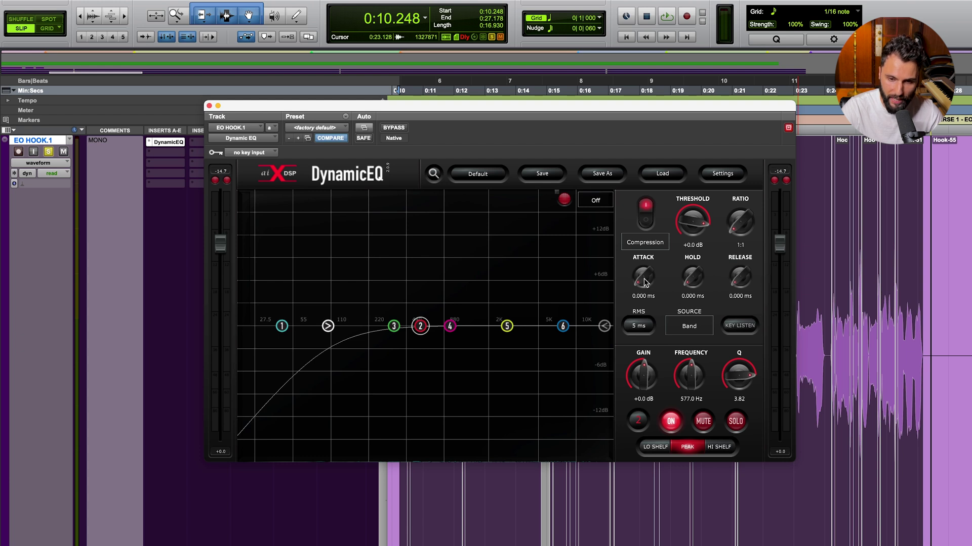
pyautogui.click(691, 328)
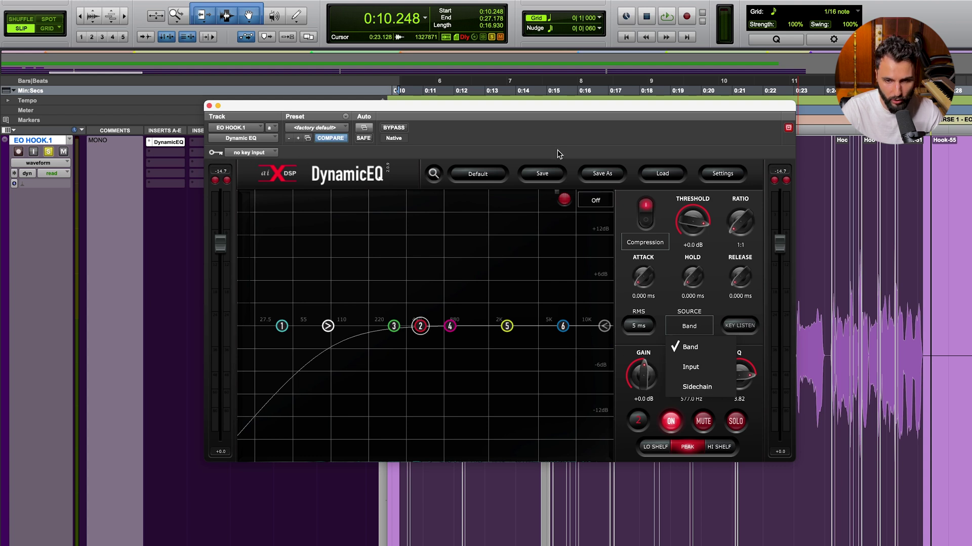
# - Set the compression ratio of band 2 to 2:1 and lower its threshold to about -38.1 dB
pyautogui.click(741, 245)
pyautogui.write('2')
pyautogui.press('Return')
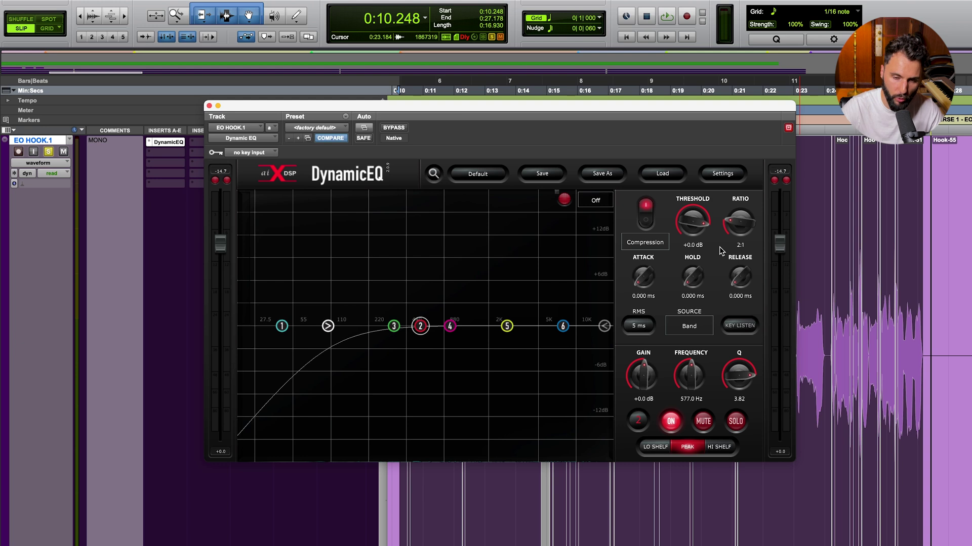
pyautogui.moveTo(693, 221); pyautogui.dragTo(698, 281)
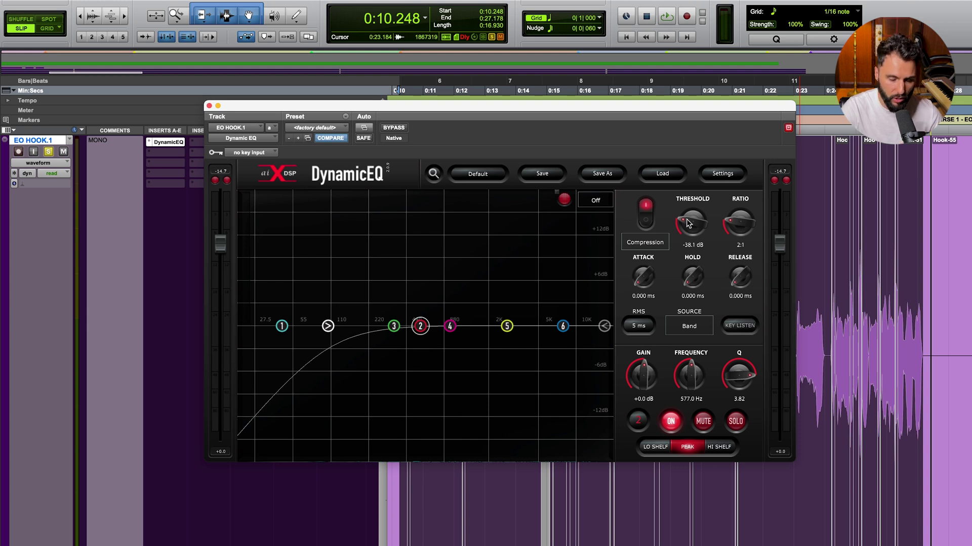
# - Fine-tune band 2 while listening to the vocal, setting its threshold to -41.9 dB and its Q to 4.49
pyautogui.moveTo(687, 223); pyautogui.dragTo(698, 276)
pyautogui.press('space')
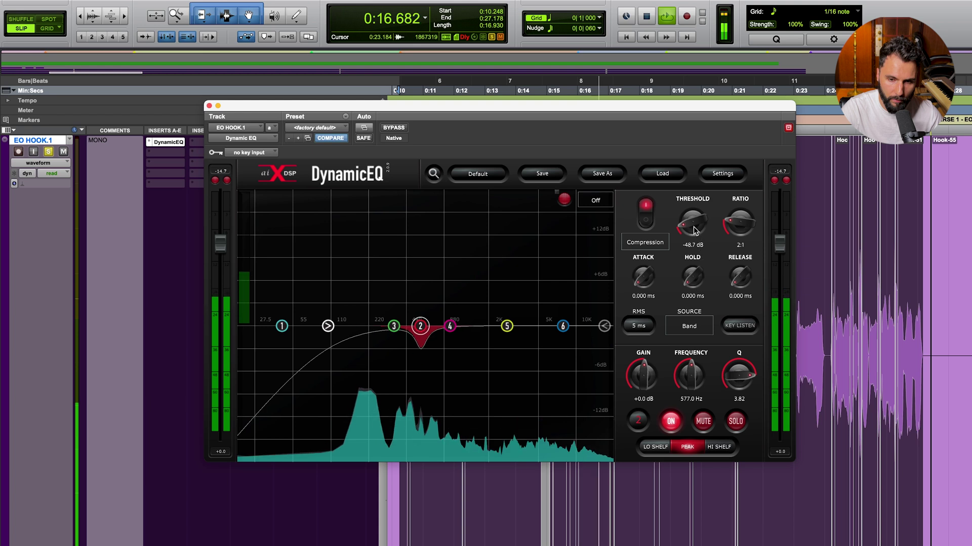
pyautogui.moveTo(693, 226); pyautogui.dragTo(694, 221)
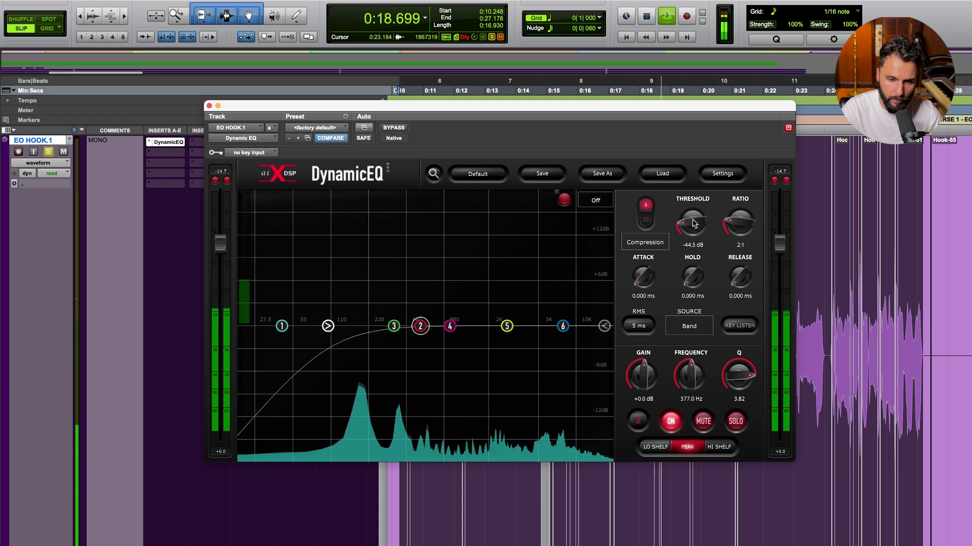
pyautogui.moveTo(769, 391); pyautogui.dragTo(759, 354)
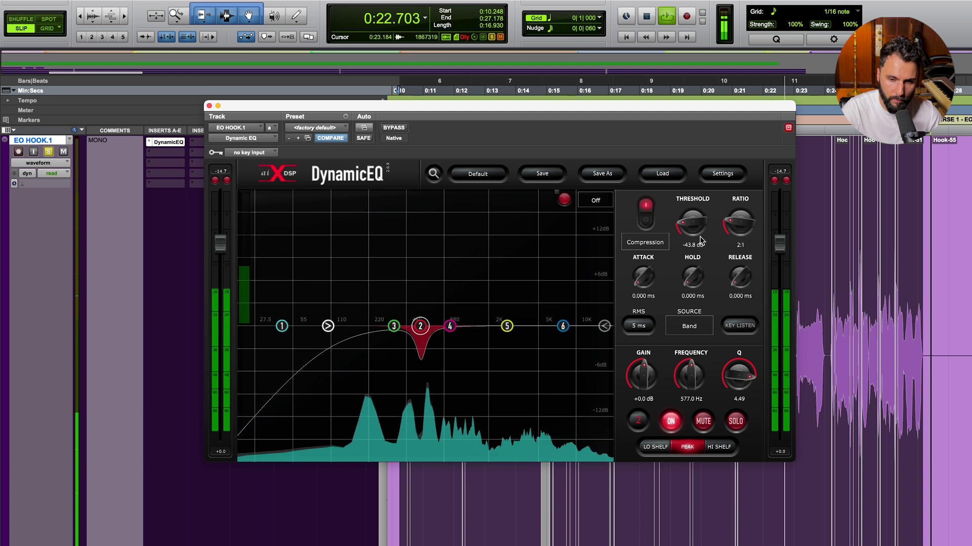
pyautogui.moveTo(699, 235); pyautogui.dragTo(699, 229)
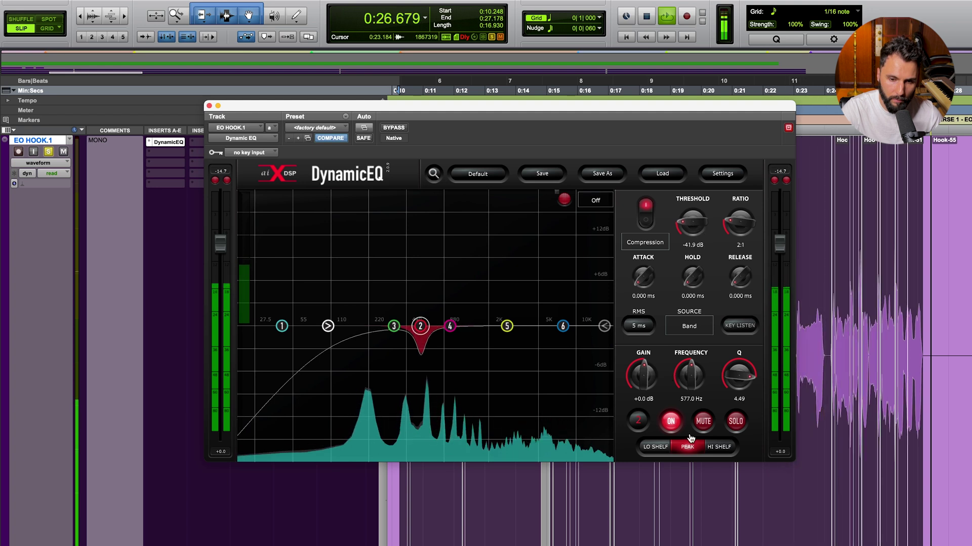
# - Compare the vocal with band 2 off and on, leave the band enabled and stop playback
pyautogui.click(675, 418)
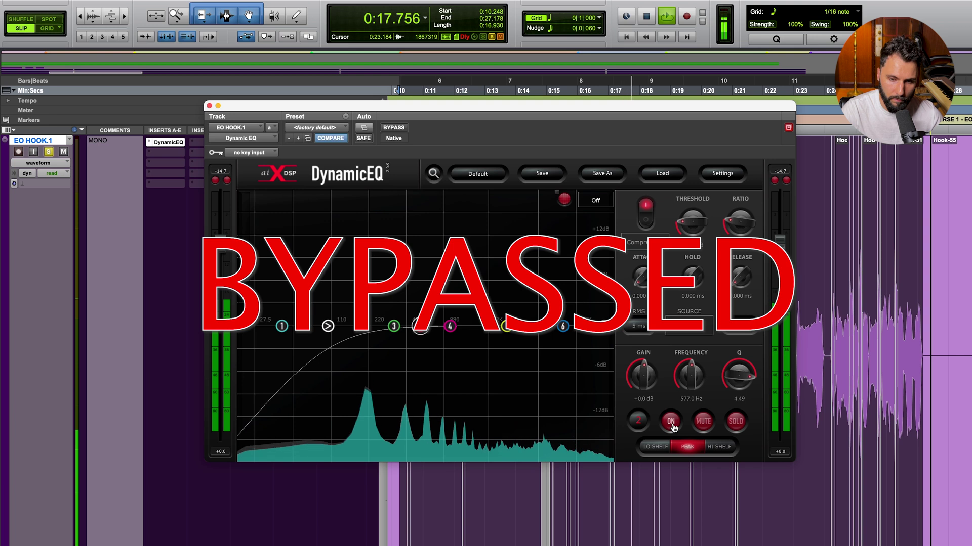
pyautogui.click(672, 424)
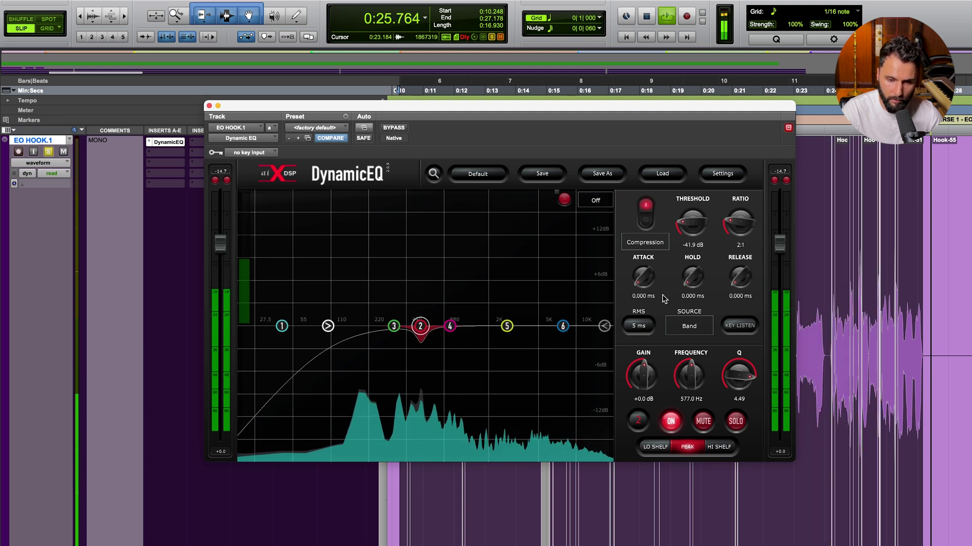
pyautogui.press('space')
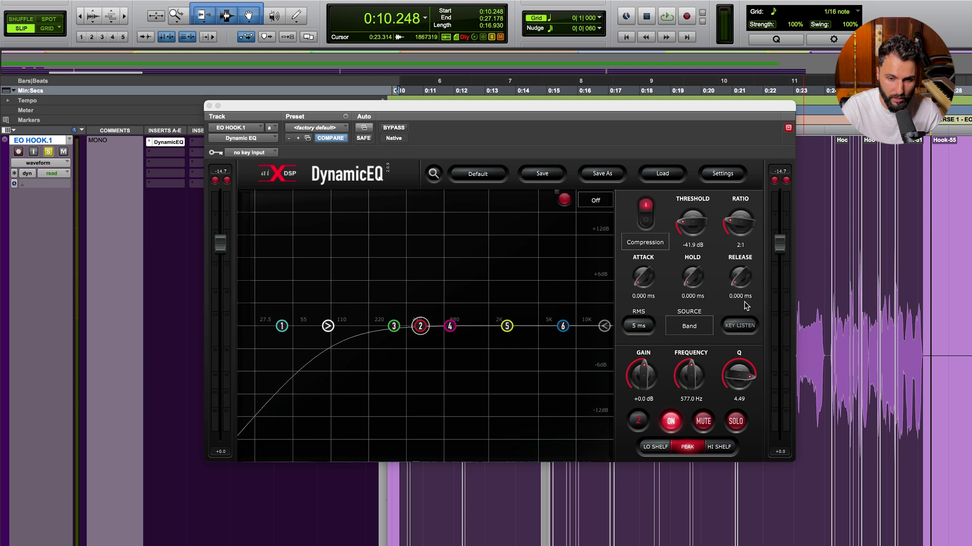
# - Play the vocal and set the release time of band 2 to 187.5 ms
pyautogui.click(646, 274)
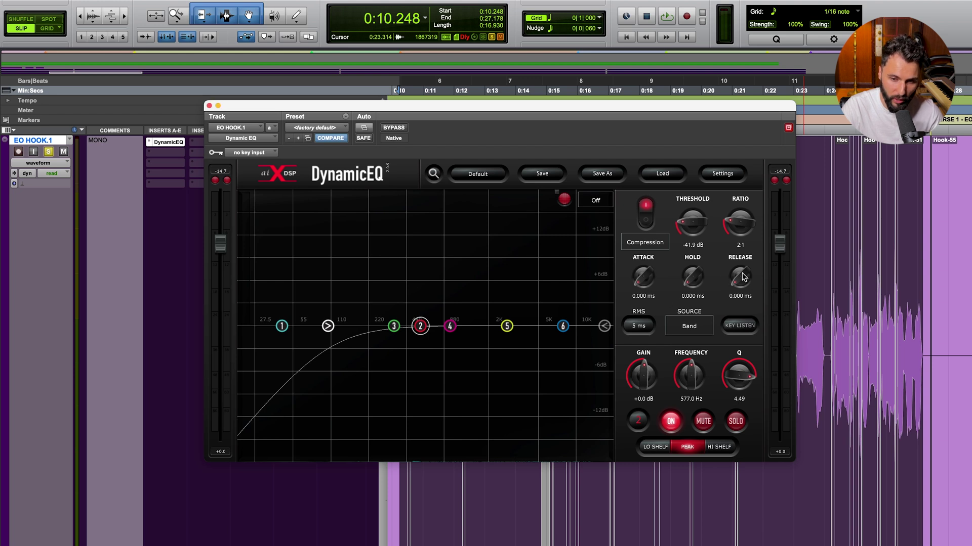
pyautogui.moveTo(740, 277); pyautogui.dragTo(741, 298)
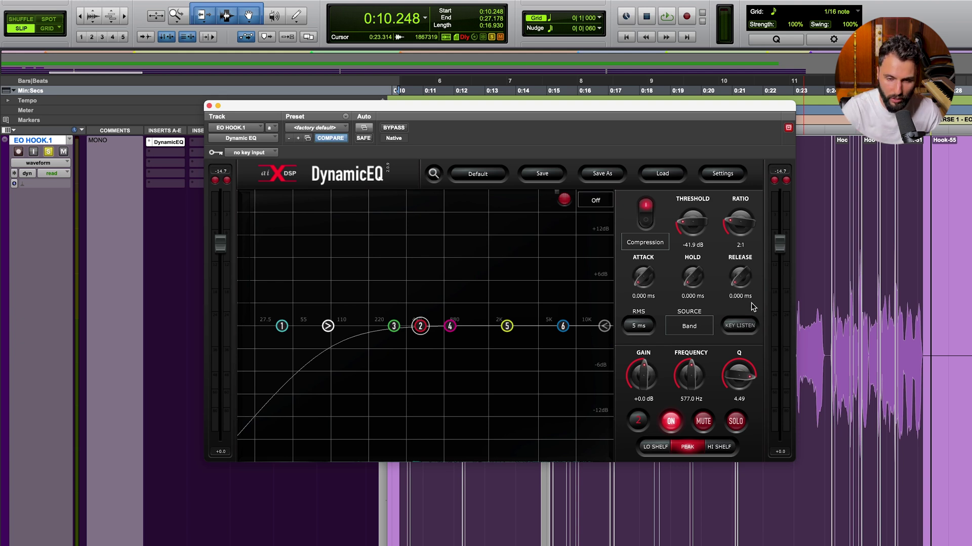
pyautogui.press('space')
pyautogui.moveTo(751, 304); pyautogui.dragTo(744, 243)
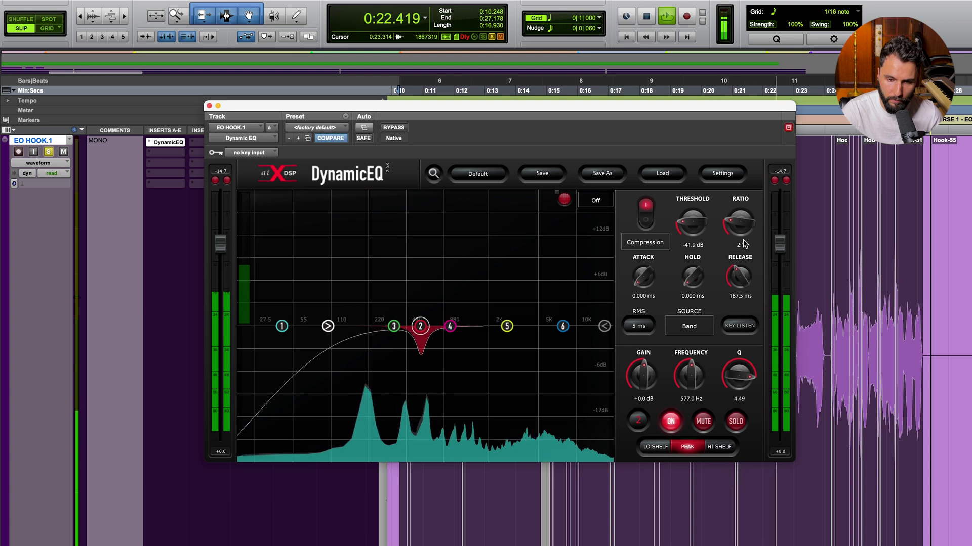
# - Compare the looping vocal with band 2 bypassed and active, stop playback and leave the band enabled
pyautogui.click(672, 425)
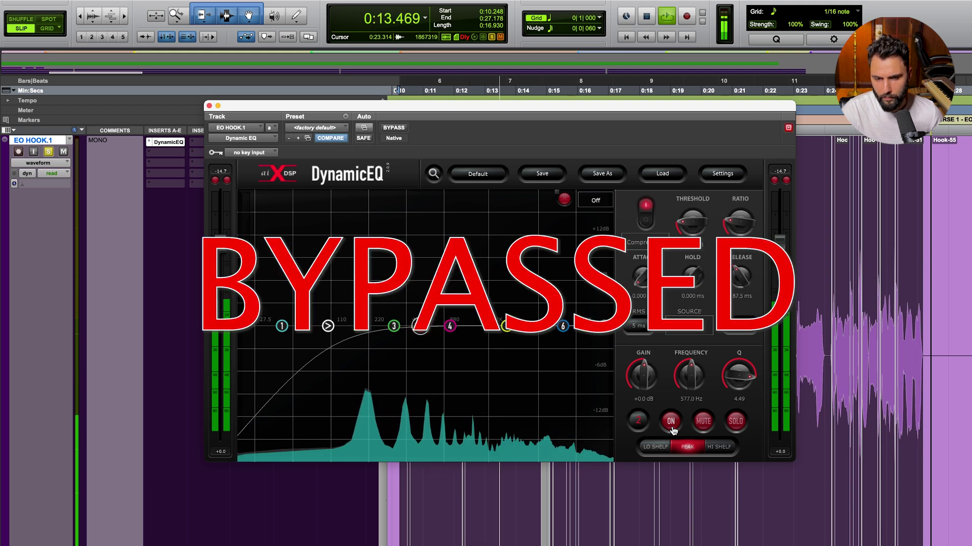
pyautogui.click(672, 427)
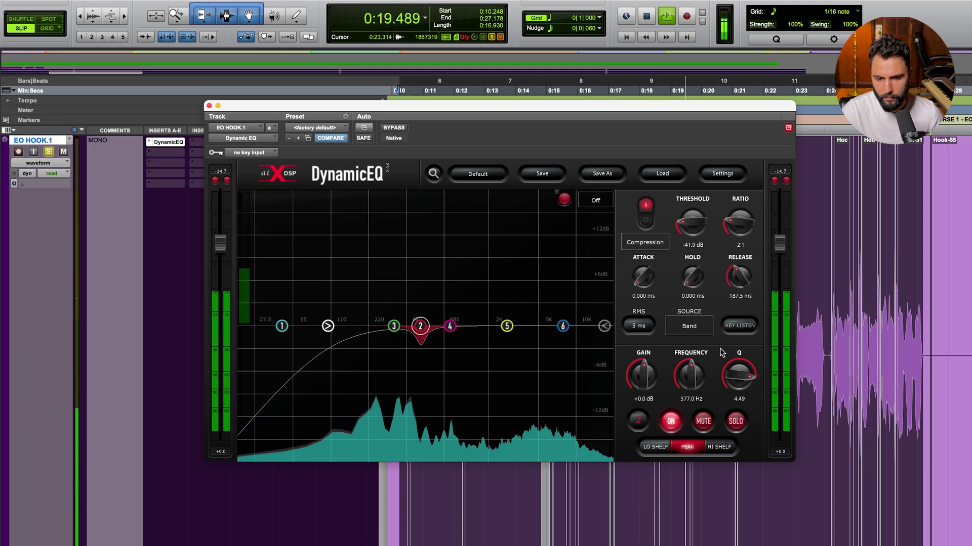
pyautogui.click(670, 424)
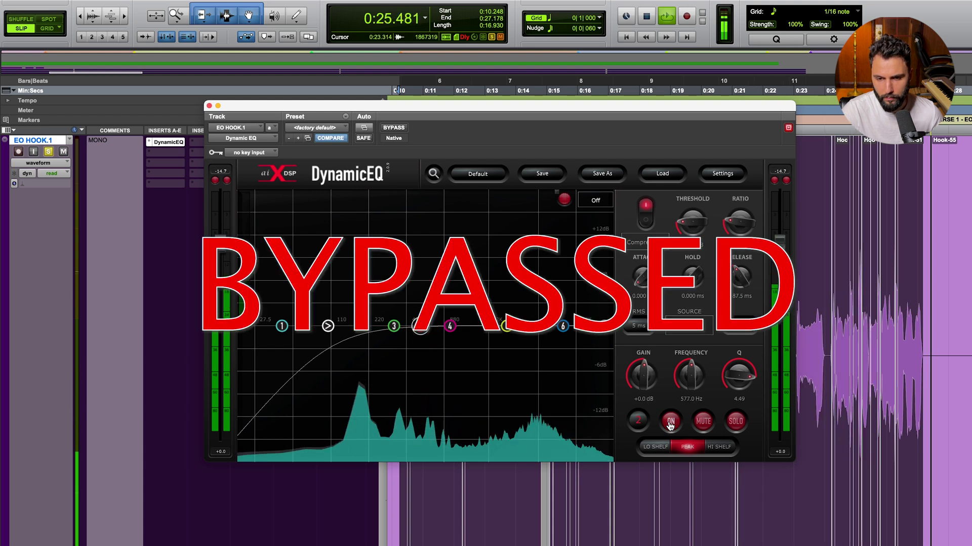
pyautogui.press('space')
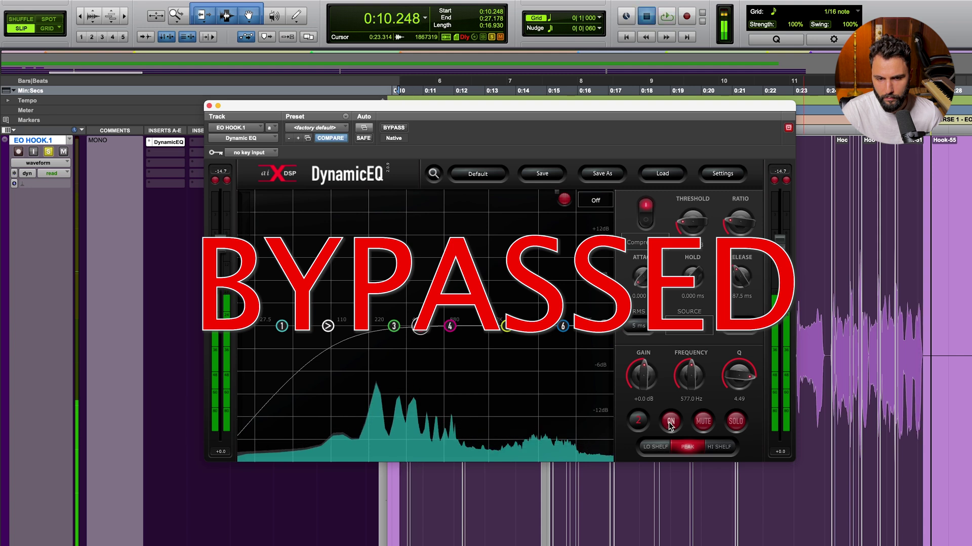
pyautogui.click(670, 424)
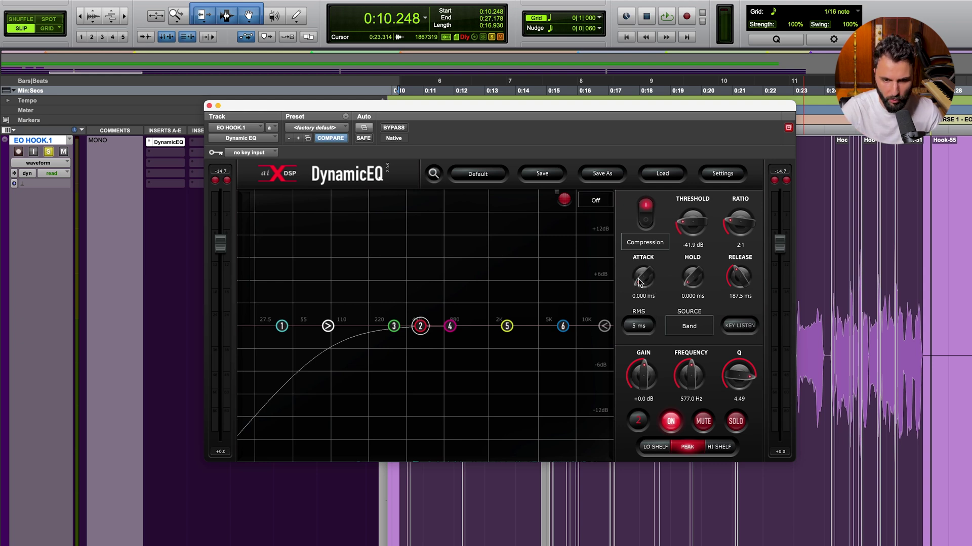
# - Move band 3 to 1160 Hz, solo it and narrow its Q to 4.37
pyautogui.moveTo(640, 282); pyautogui.dragTo(693, 286)
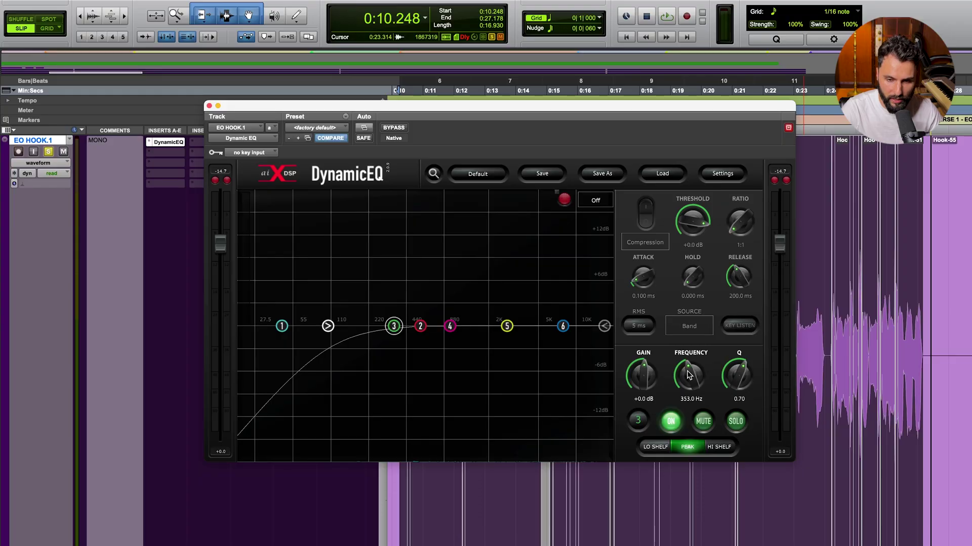
pyautogui.moveTo(690, 377); pyautogui.dragTo(692, 370)
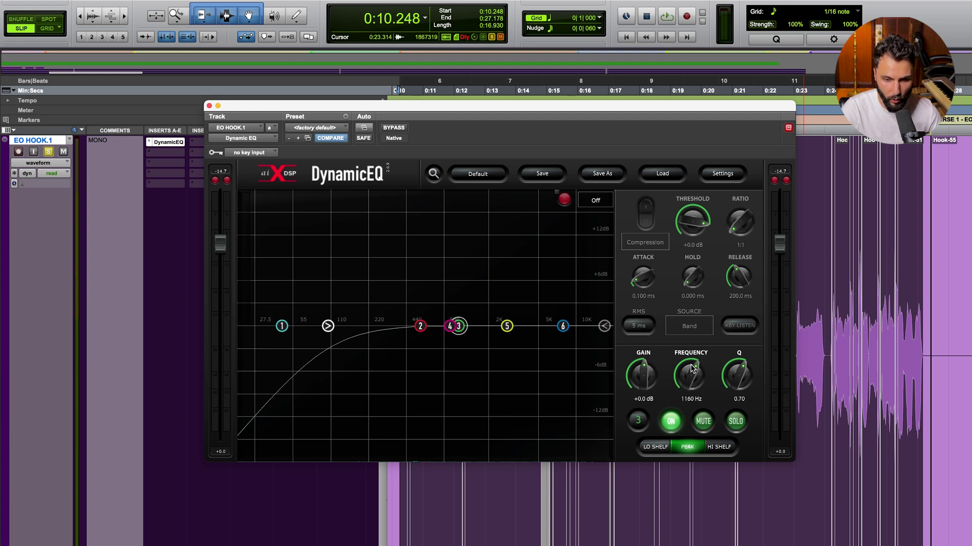
pyautogui.click(733, 420)
pyautogui.moveTo(731, 379); pyautogui.dragTo(737, 351)
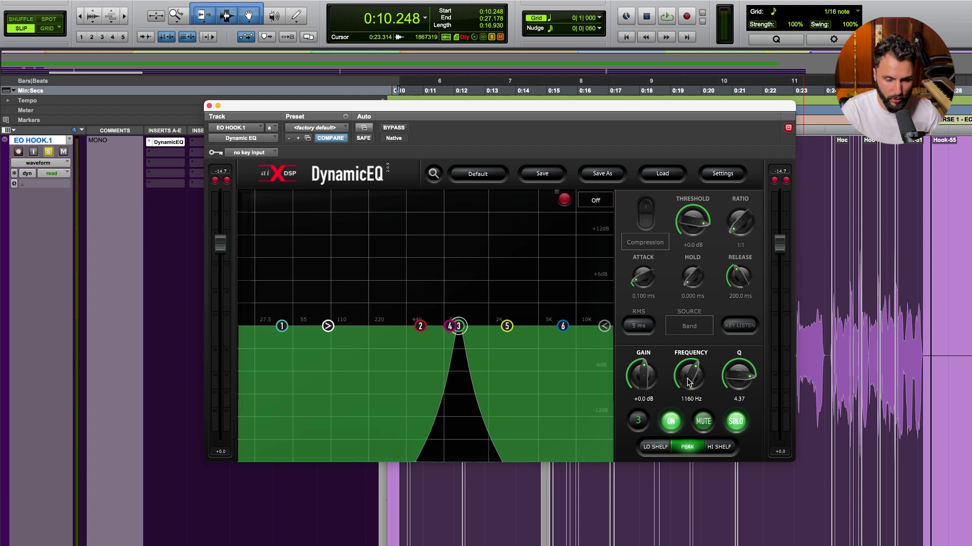
# - Sweep the soloed band 3 during playback to find the problem frequency, settling on 1060 Hz with a Q of 5.12
pyautogui.press('space')
pyautogui.scroll(-5, 690, 379)
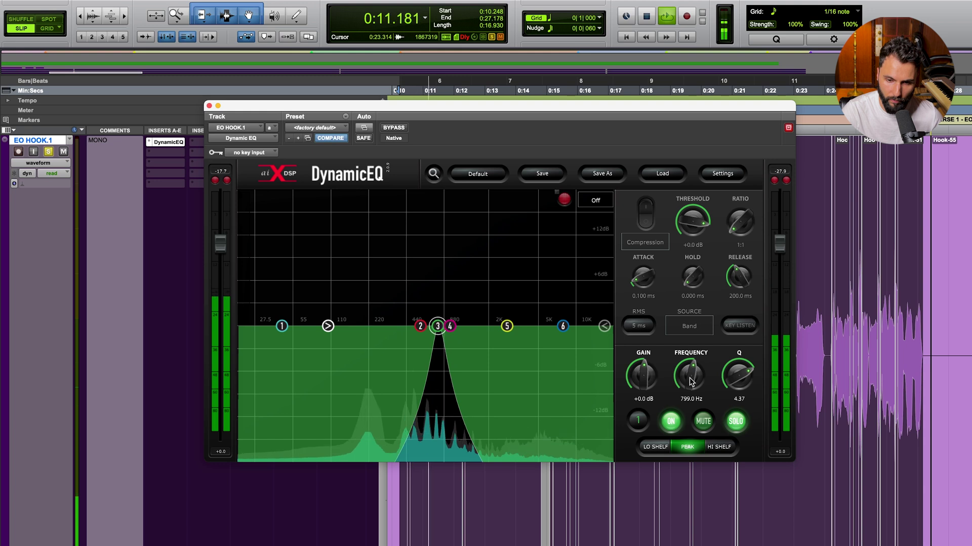
pyautogui.scroll(2, 692, 379)
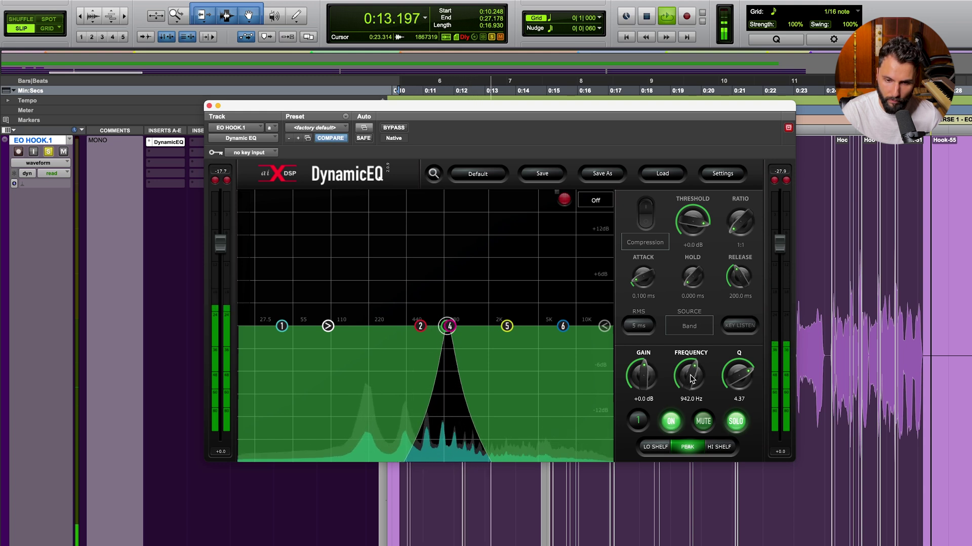
pyautogui.scroll(-2, 691, 379)
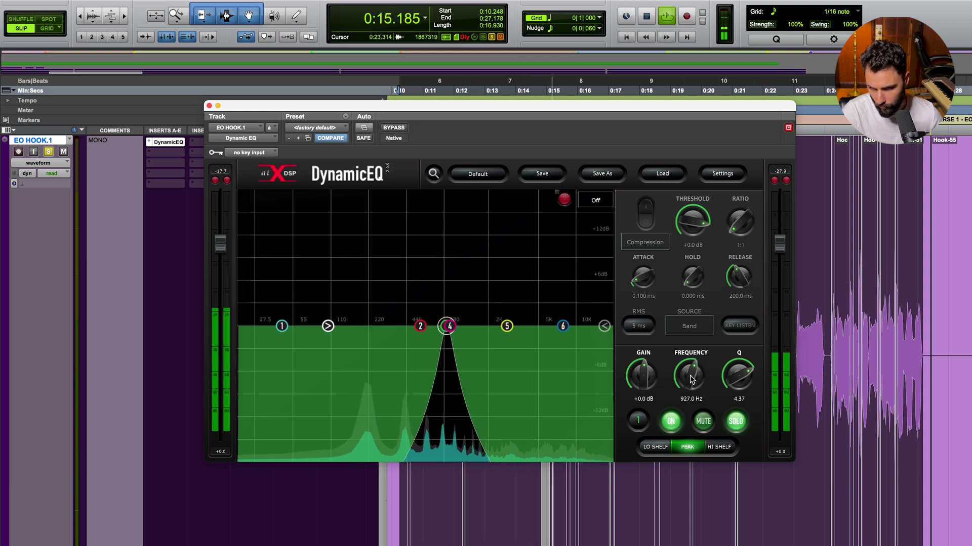
pyautogui.scroll(3, 691, 379)
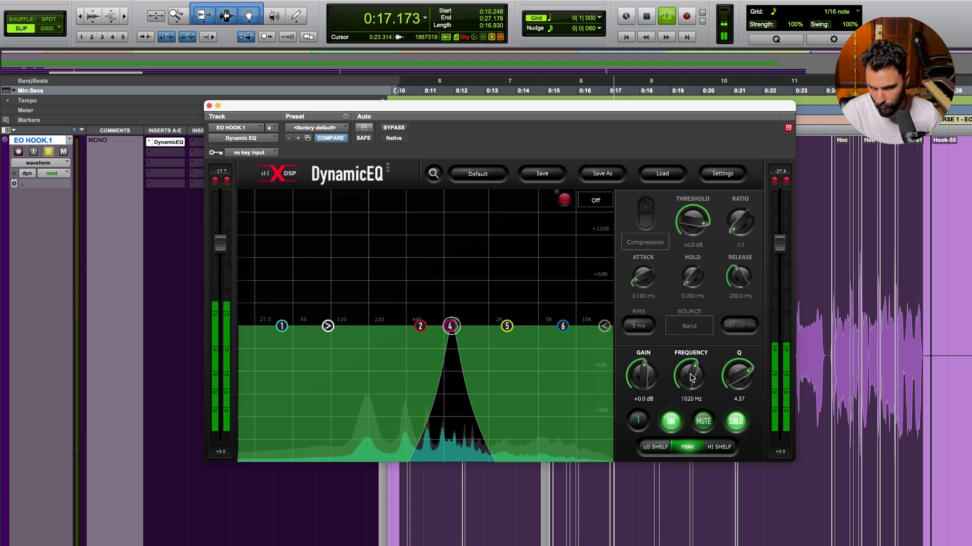
pyautogui.scroll(1, 691, 376)
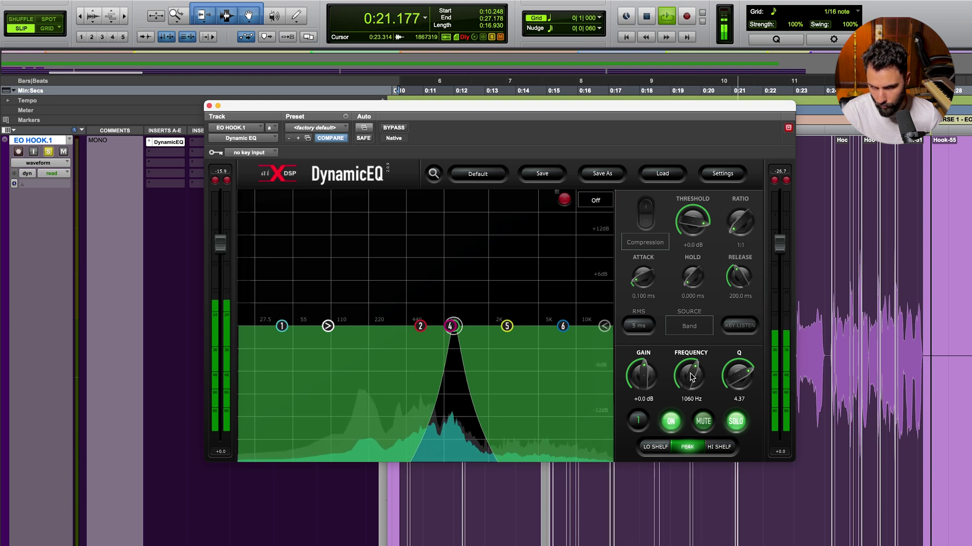
pyautogui.scroll(2, 731, 376)
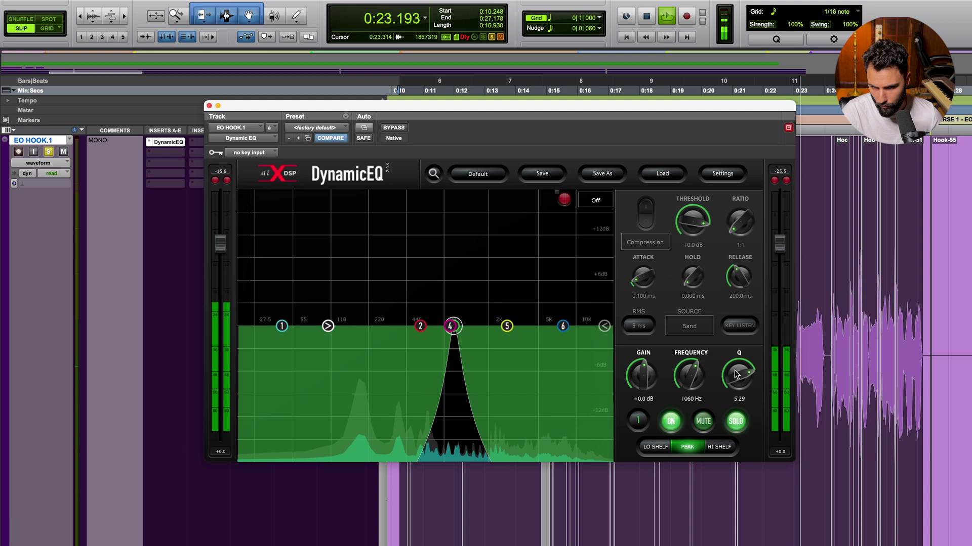
pyautogui.scroll(-1, 735, 375)
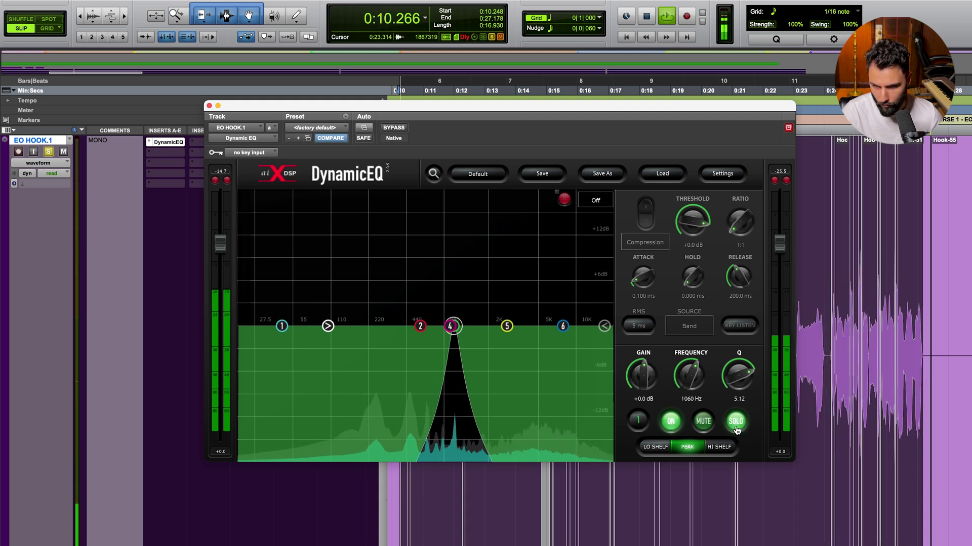
# - Take band 3 out of solo, compare the vocal with the band muted and unmuted, and stop playback
pyautogui.click(703, 421)
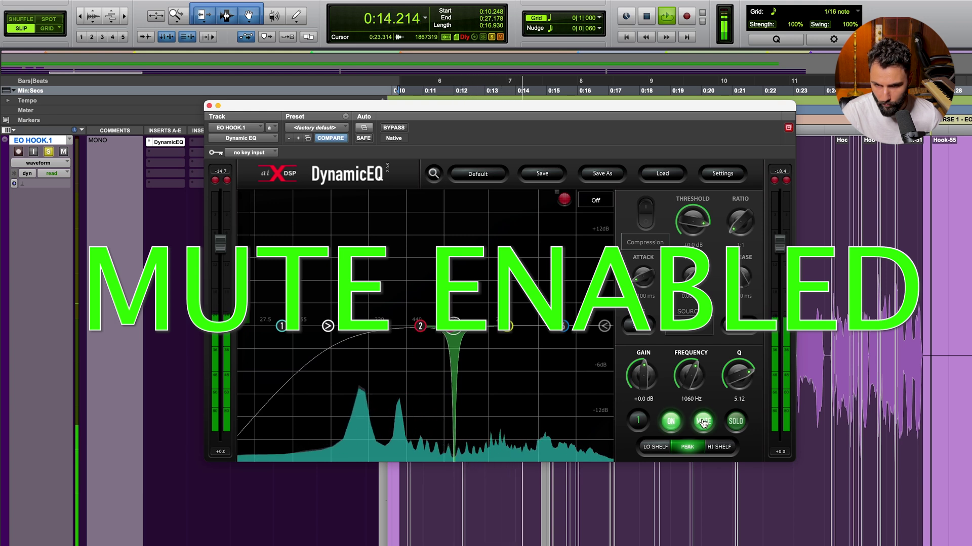
pyautogui.click(704, 421)
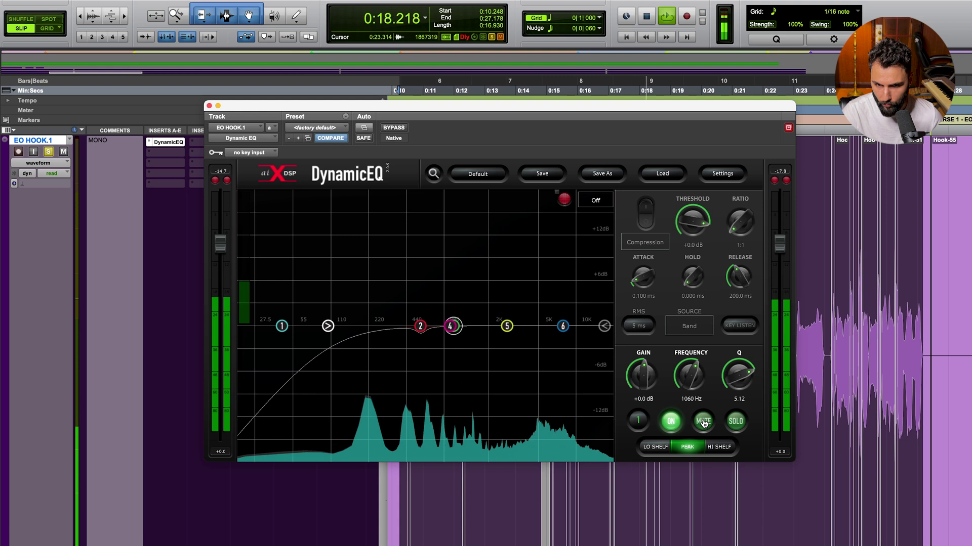
pyautogui.press('space')
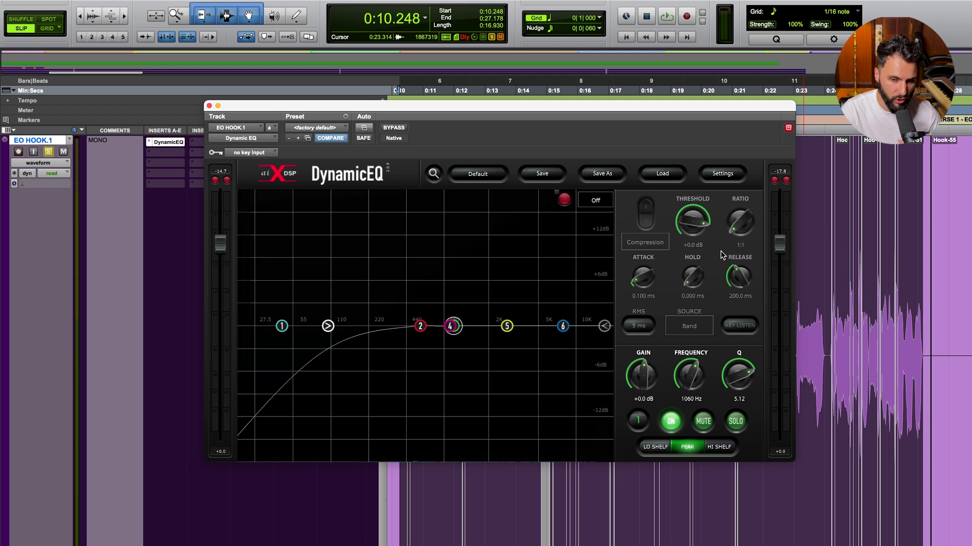
# - Enable dynamics on band 3 in Compression mode with attack and release at 0 ms and a 2:1 ratio
pyautogui.click(646, 223)
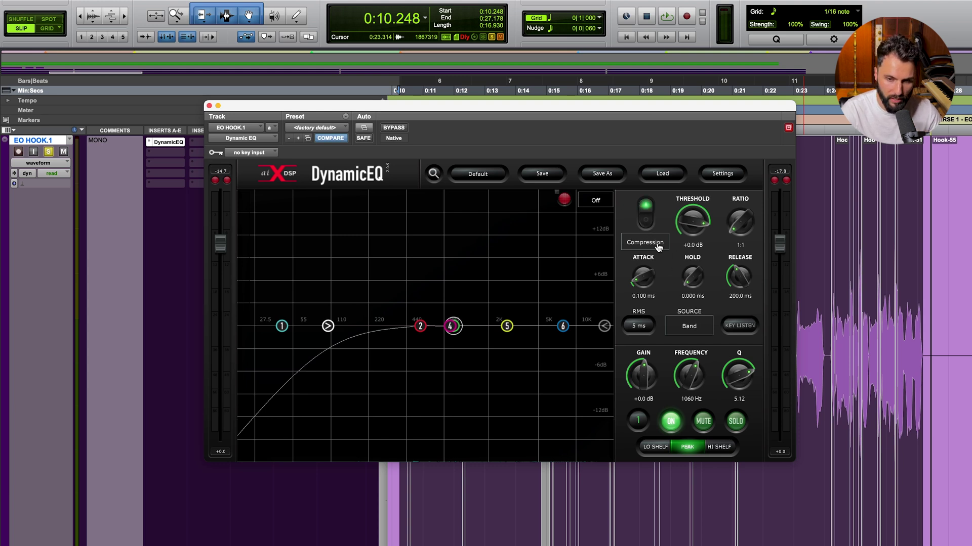
pyautogui.click(658, 245)
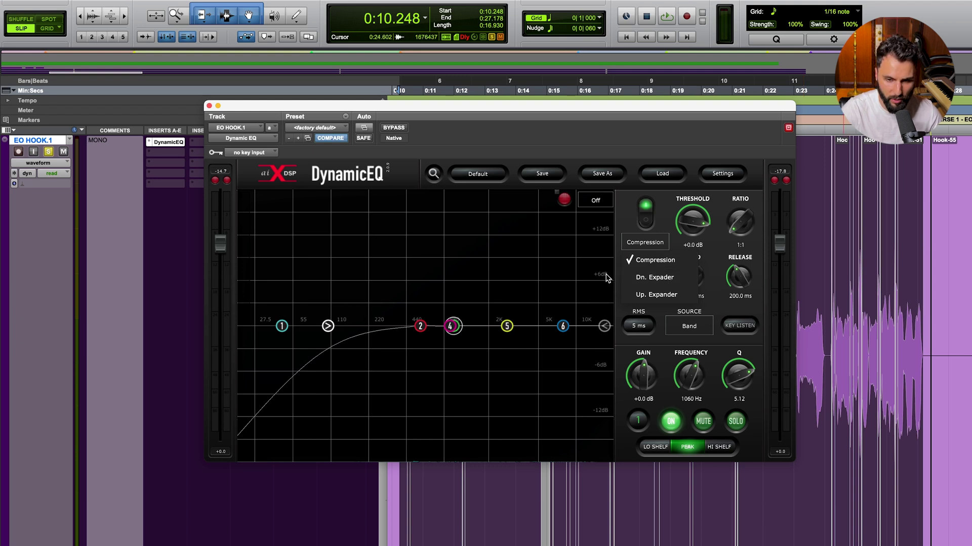
pyautogui.click(632, 273)
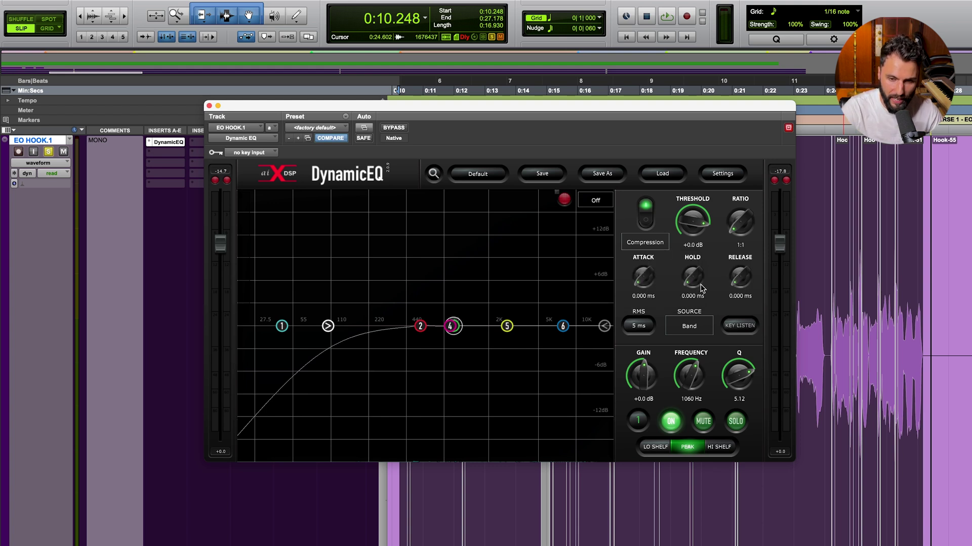
pyautogui.click(741, 245)
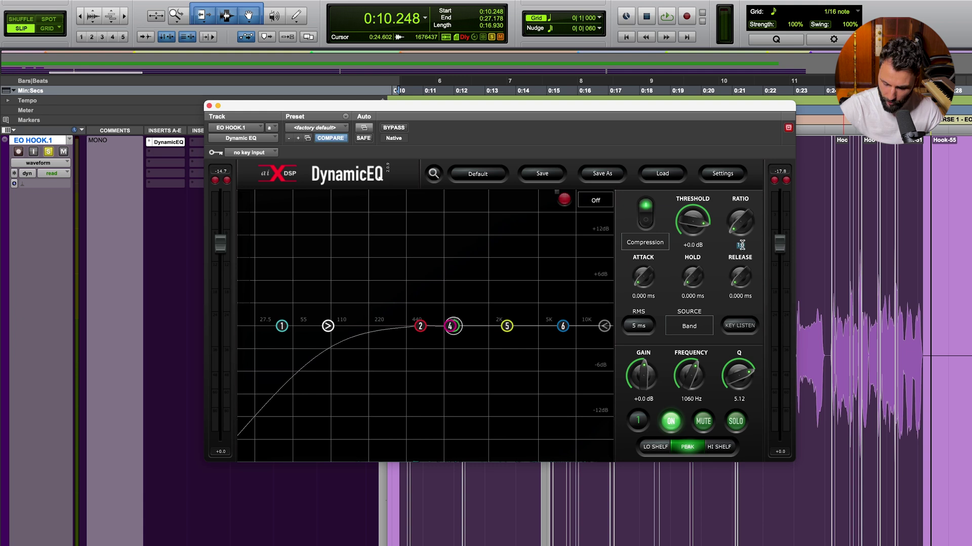
pyautogui.press('Return')
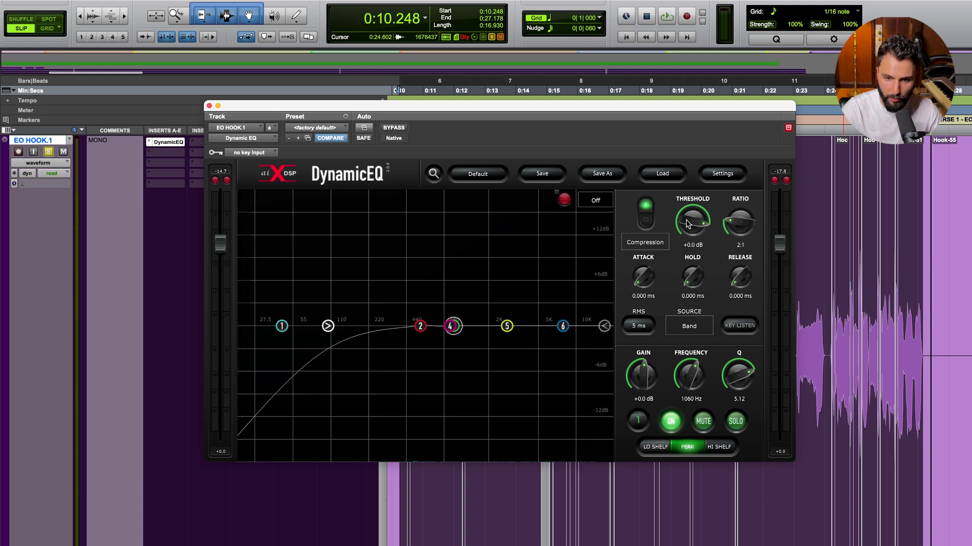
# - Lower the threshold of band 3 to -49.7 dB while listening to the vocal, and set its Q to 5.66
pyautogui.moveTo(692, 223); pyautogui.dragTo(471, 348)
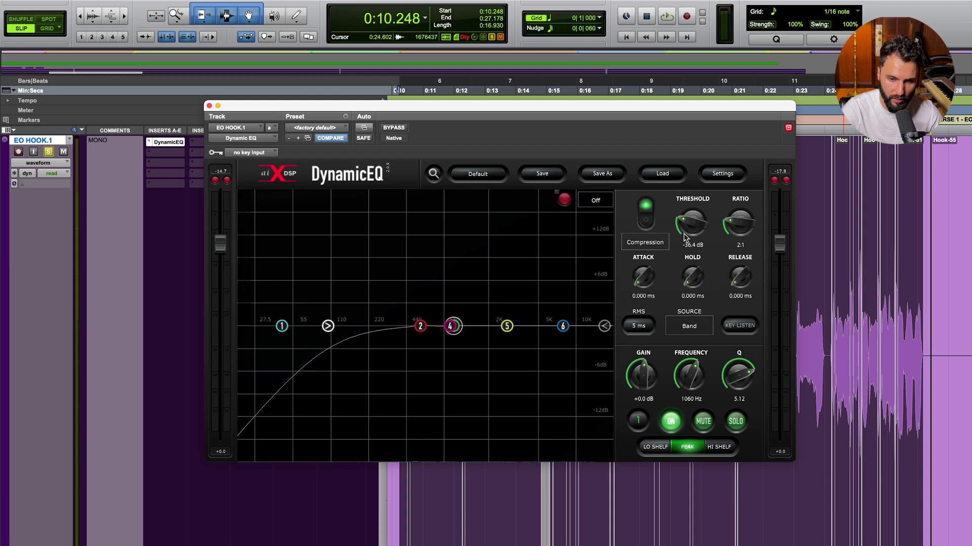
pyautogui.press('space')
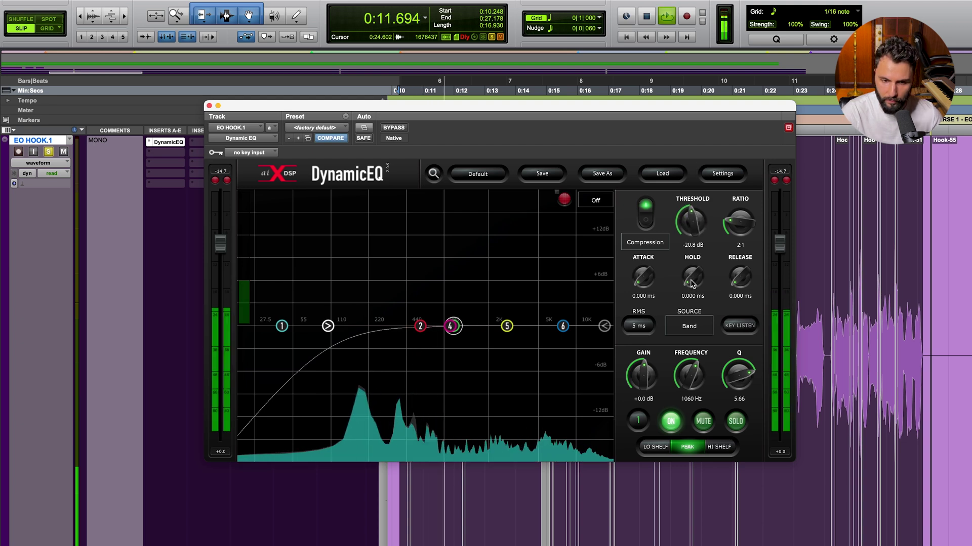
pyautogui.moveTo(693, 302); pyautogui.dragTo(691, 322)
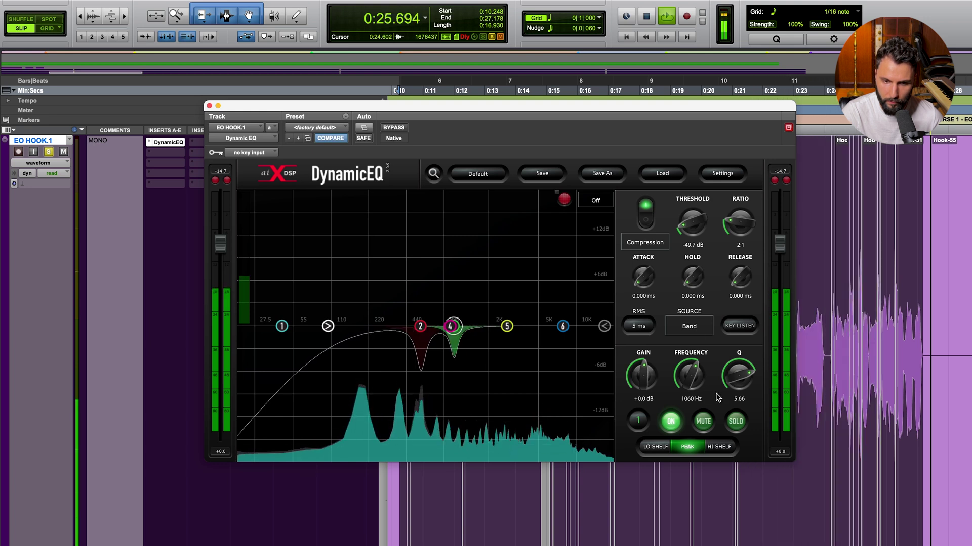
# - Compare the vocal with band 3 bypassed and active, leave the band enabled and stop playback
pyautogui.click(671, 421)
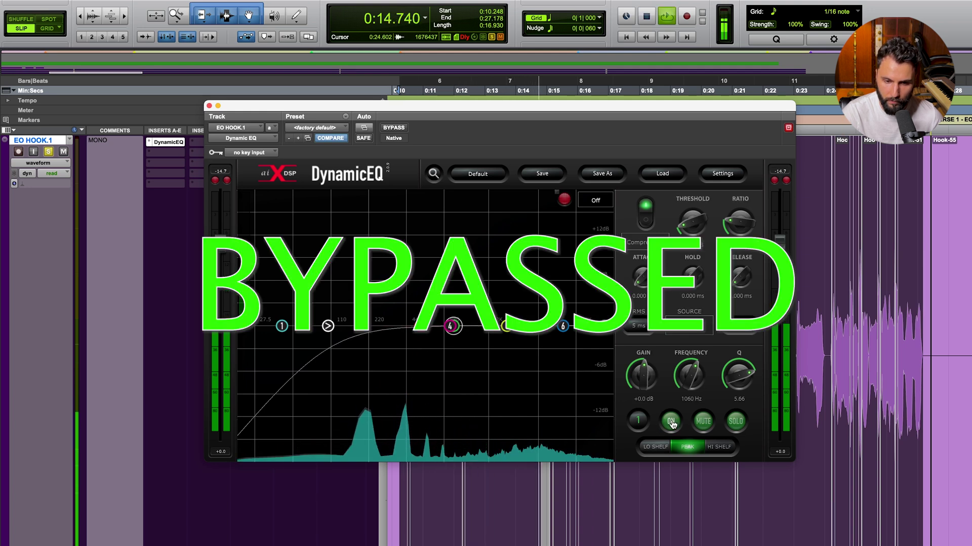
pyautogui.click(671, 421)
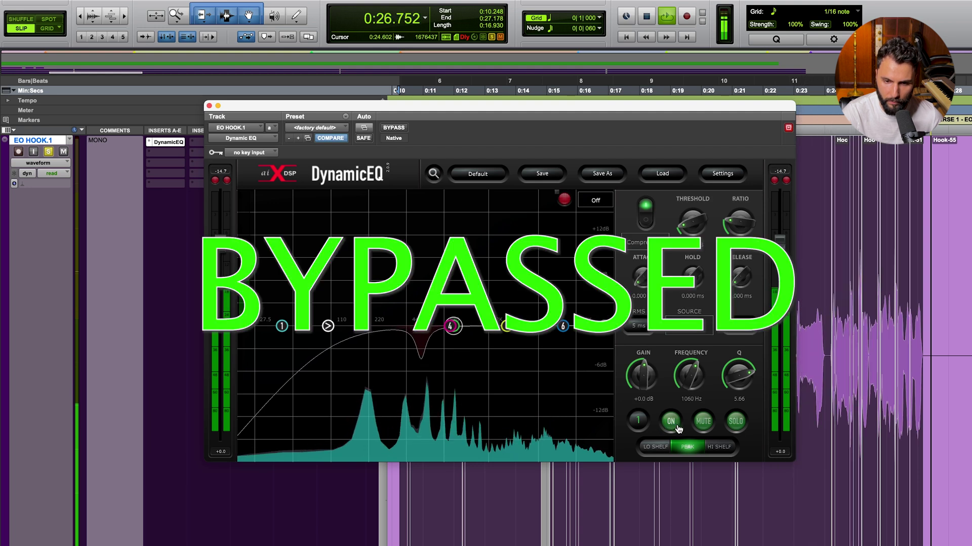
pyautogui.click(671, 423)
pyautogui.press('space')
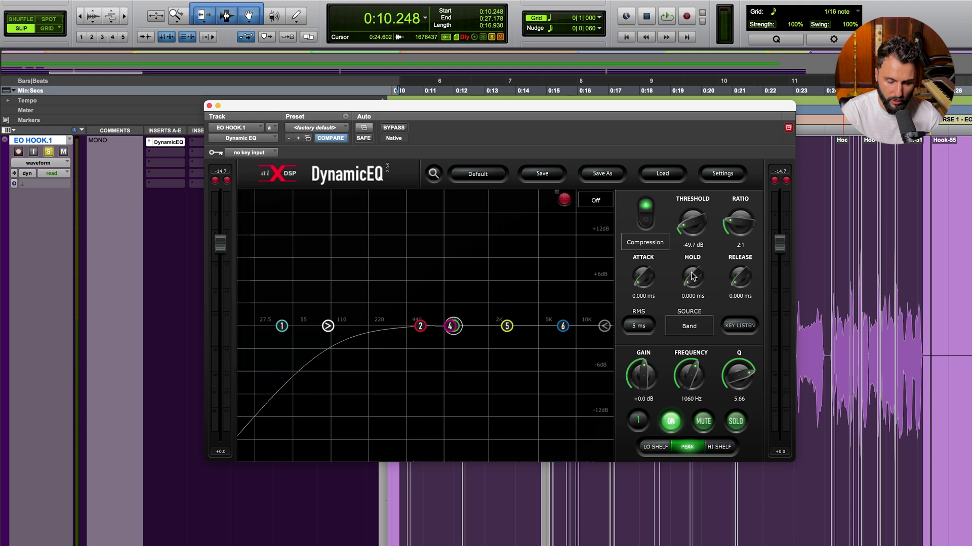
# - Play the vocal and set band 3's attack to 32 ms and its release to 78.86 ms
pyautogui.press('space')
pyautogui.moveTo(738, 277); pyautogui.dragTo(740, 257)
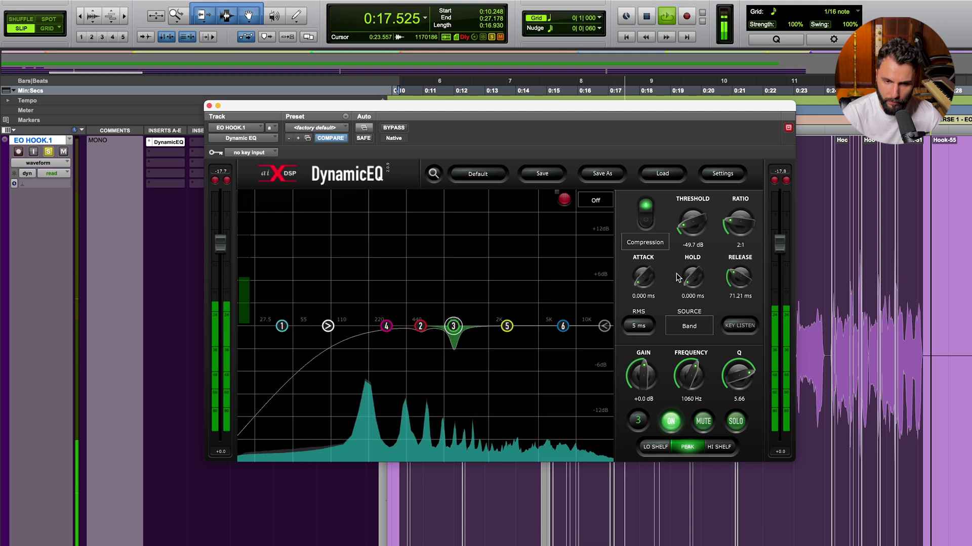
pyautogui.moveTo(644, 275); pyautogui.dragTo(654, 232)
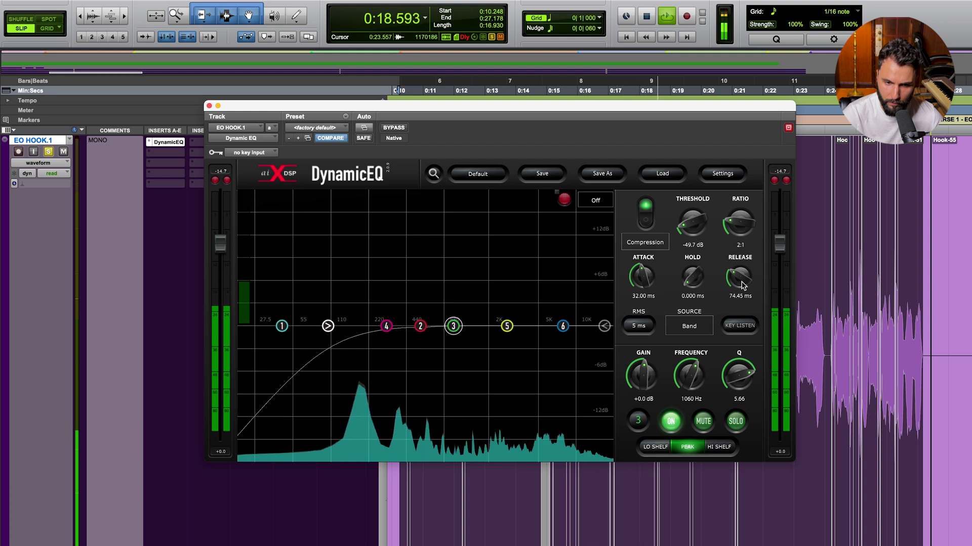
pyautogui.moveTo(742, 287); pyautogui.dragTo(759, 281)
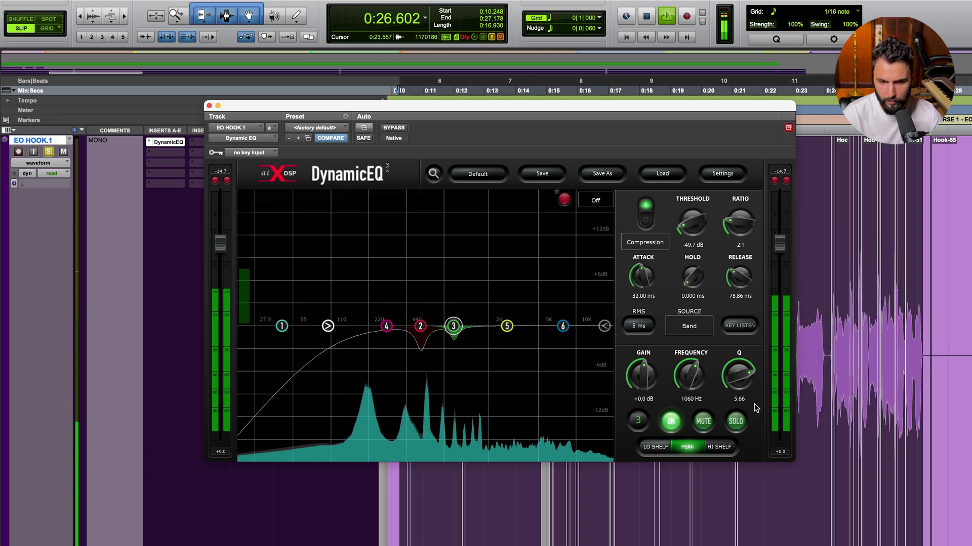
# - Stop playback, solo band 5 and raise its Q to 3.07
pyautogui.press('space')
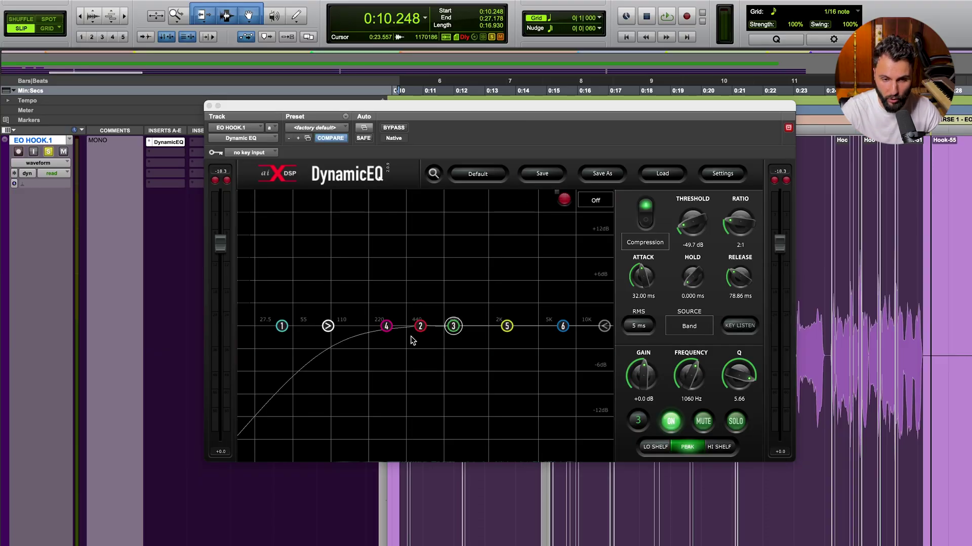
pyautogui.click(505, 326)
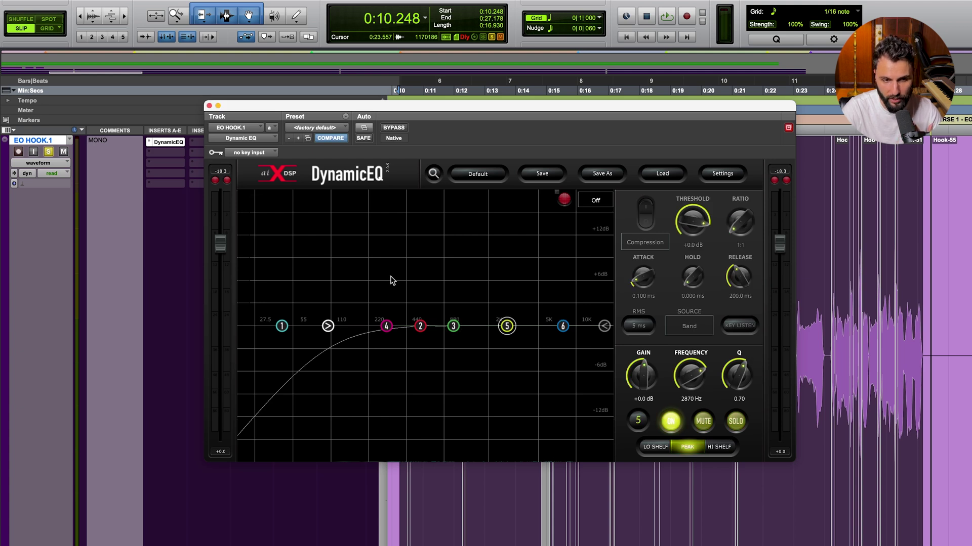
pyautogui.click(740, 427)
pyautogui.moveTo(745, 380); pyautogui.dragTo(745, 353)
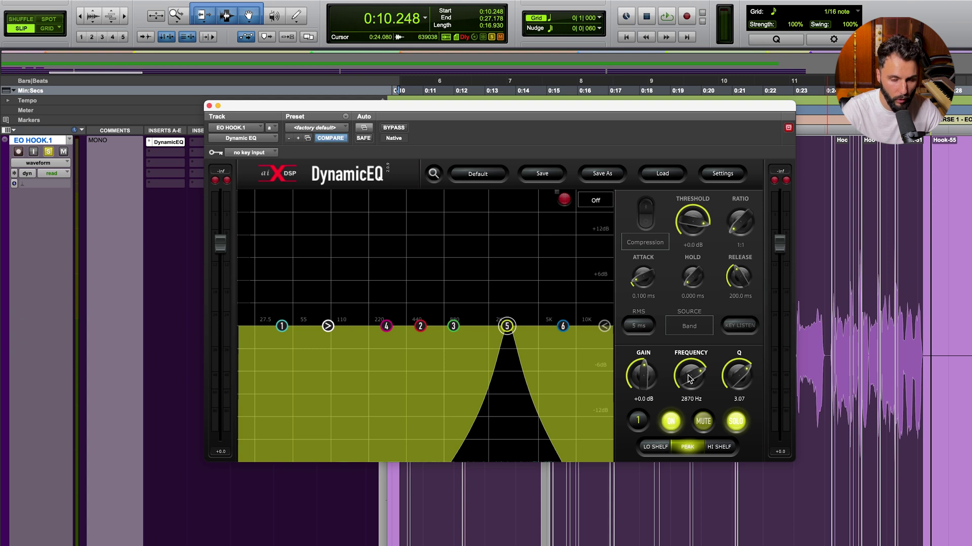
# - Move band 5 to 5600 Hz while listening to the vocal, and end its solo with playback stopped
pyautogui.press('space')
pyautogui.moveTo(688, 379); pyautogui.dragTo(689, 370)
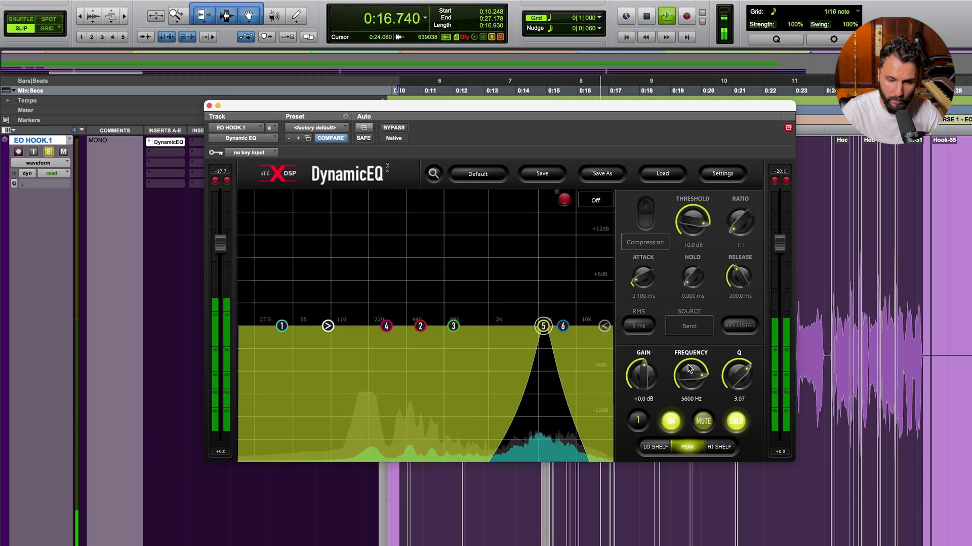
pyautogui.moveTo(689, 369); pyautogui.dragTo(689, 369)
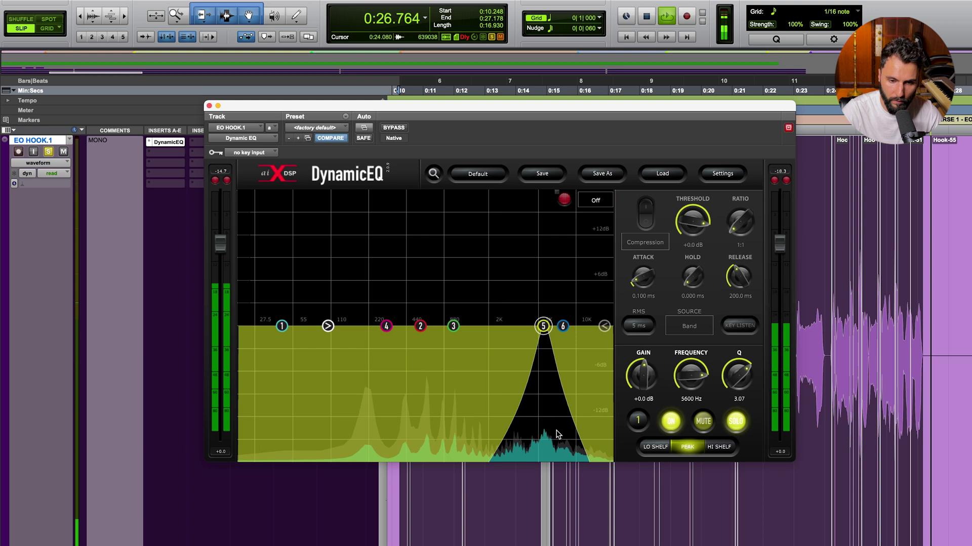
pyautogui.press('space')
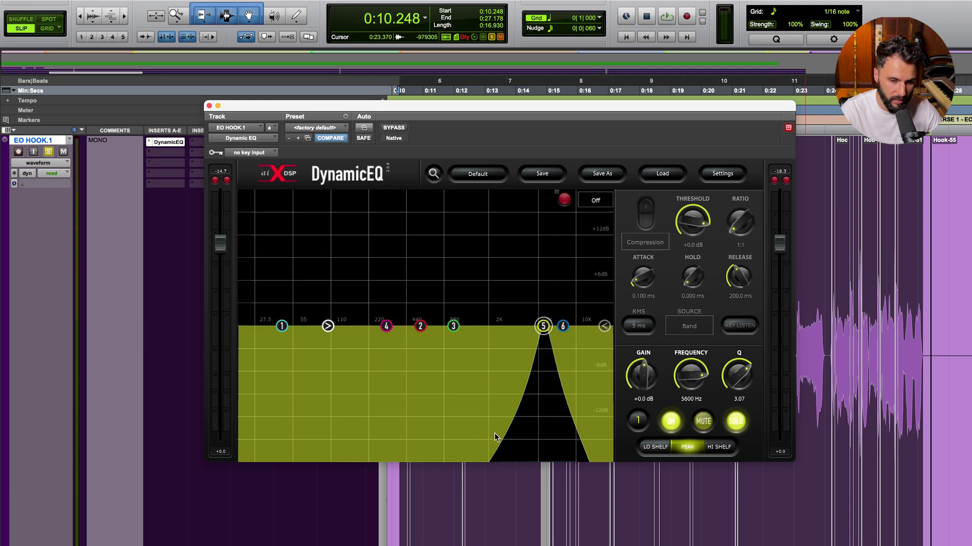
pyautogui.click(734, 423)
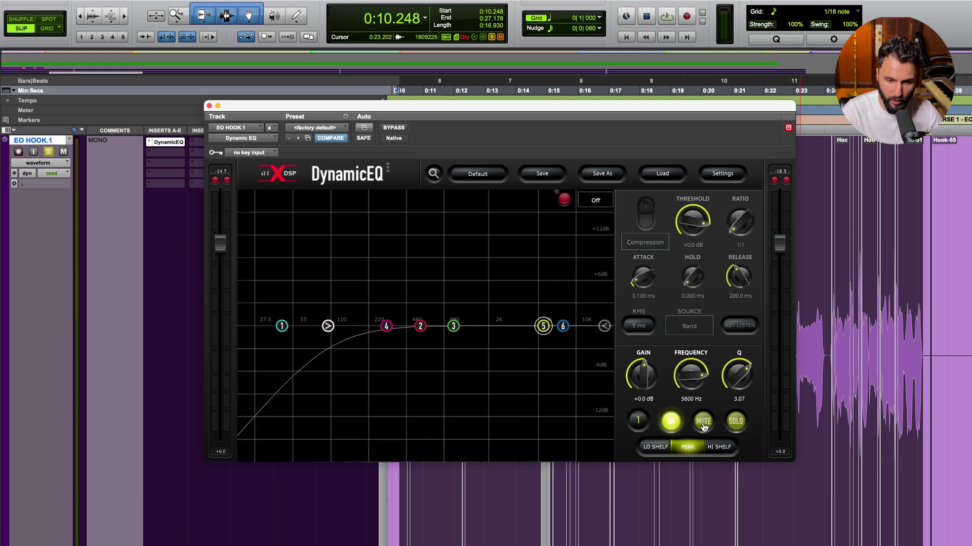
# - Compare the vocal with band 5 muted and unmuted, leaving the band unmuted and playback stopped
pyautogui.click(703, 424)
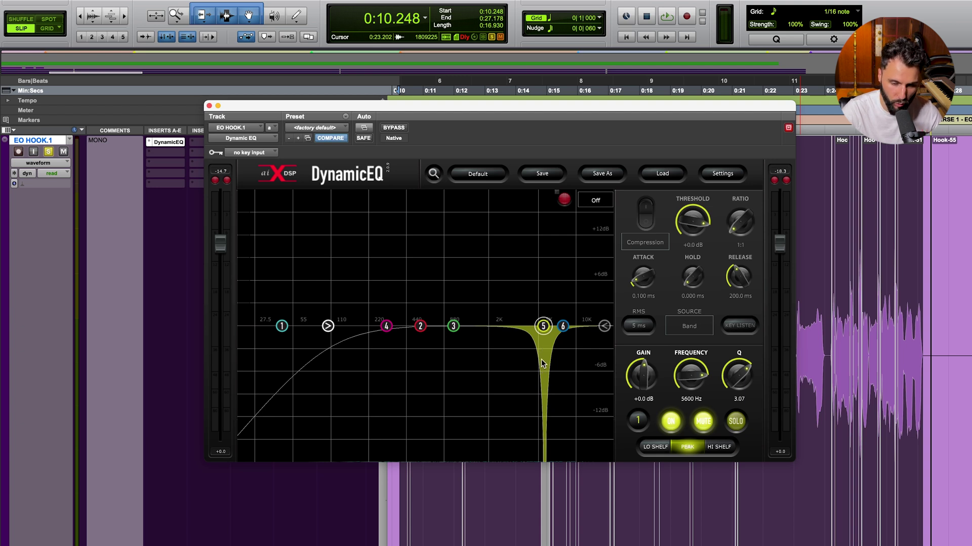
pyautogui.press('space')
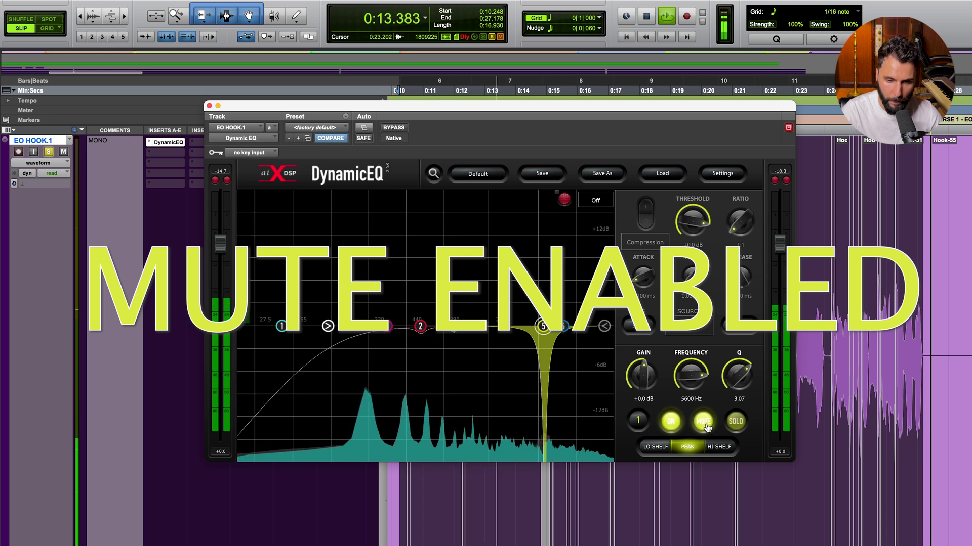
pyautogui.click(706, 425)
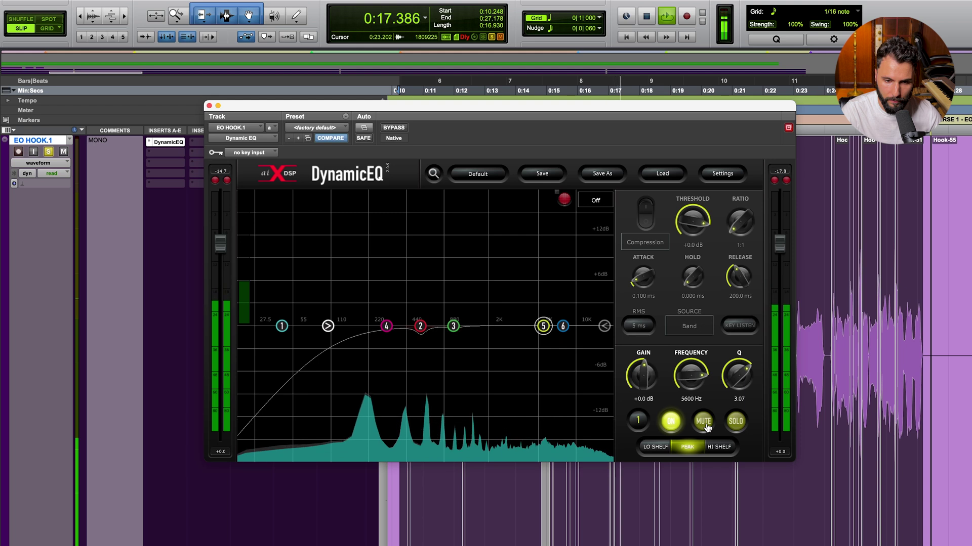
pyautogui.click(706, 425)
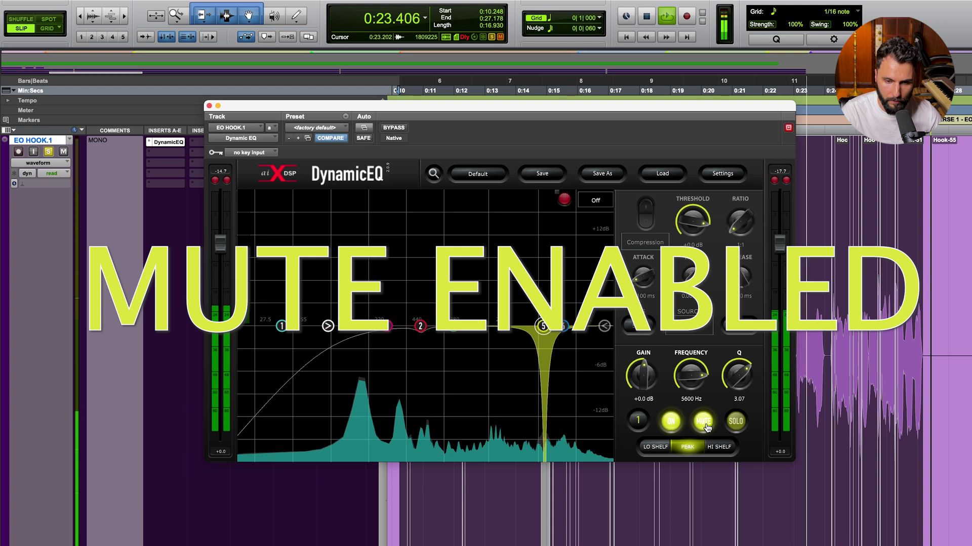
pyautogui.press('space')
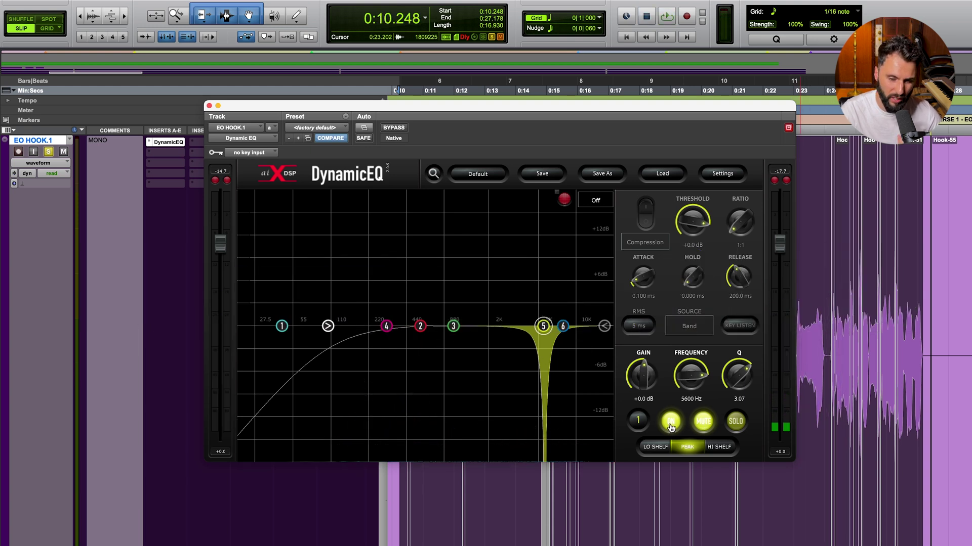
pyautogui.click(704, 423)
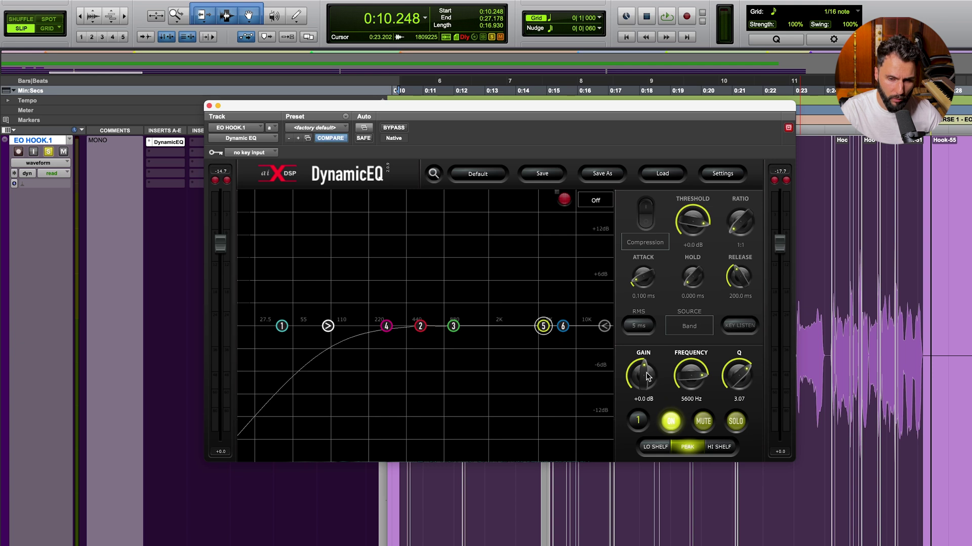
# - Try different gain cuts on band 5 while listening, settling on a gain of -3.0 dB and a Q of 4.01
pyautogui.moveTo(644, 374); pyautogui.dragTo(648, 388)
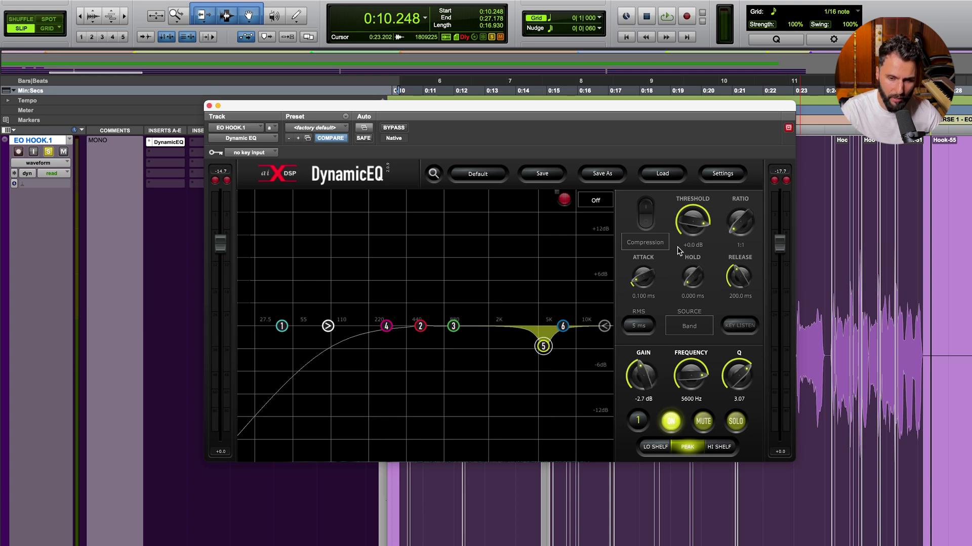
pyautogui.keyDown('alt'); pyautogui.click(643, 375); pyautogui.keyUp('alt')
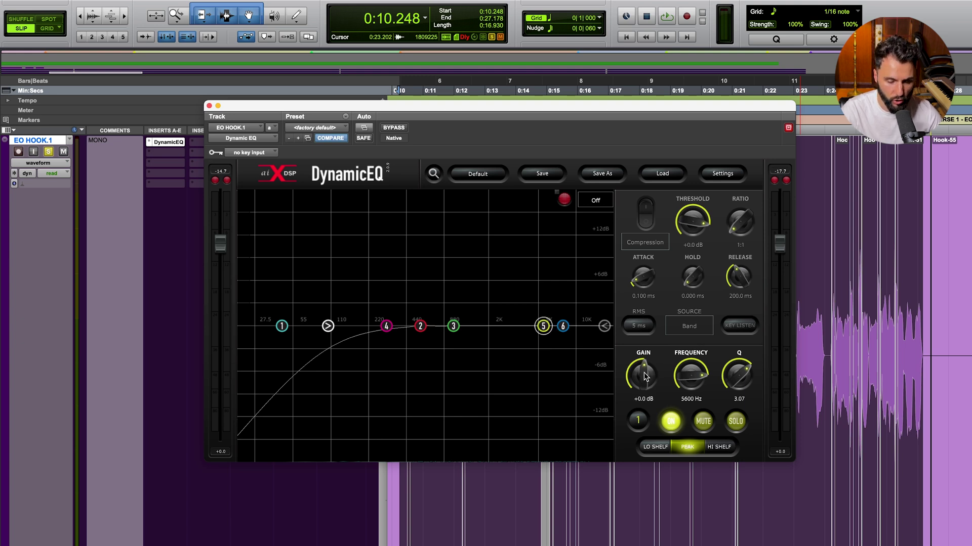
pyautogui.moveTo(644, 373); pyautogui.dragTo(653, 445)
pyautogui.press('space')
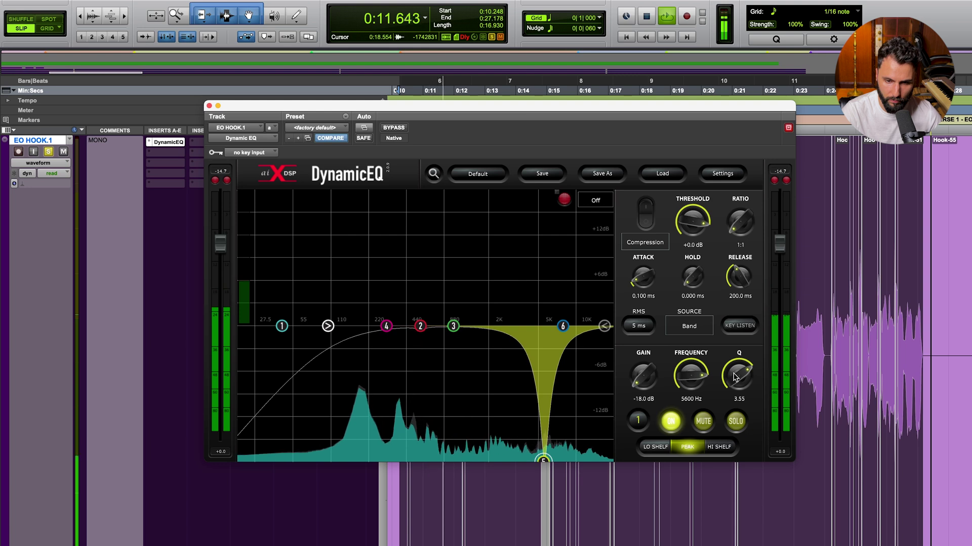
pyautogui.moveTo(736, 385); pyautogui.dragTo(736, 372)
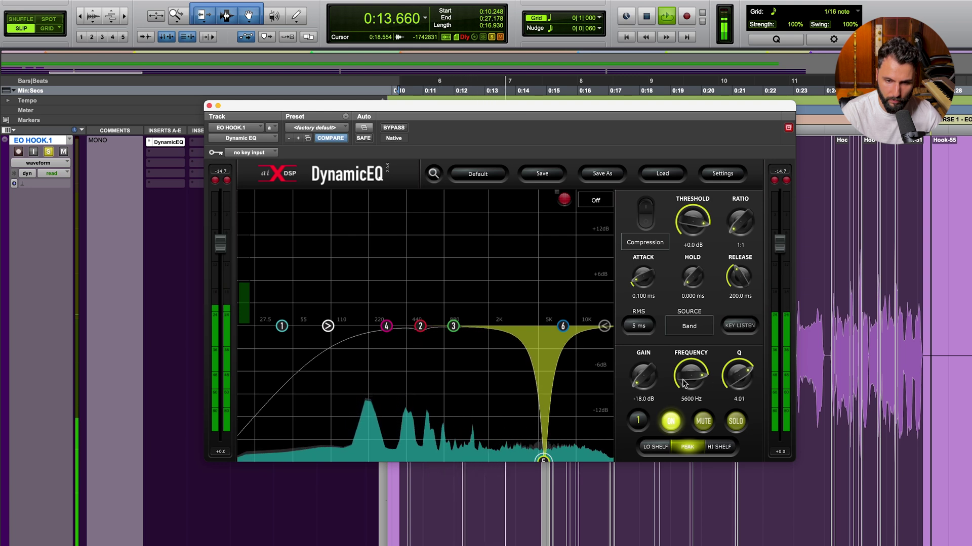
pyautogui.moveTo(649, 386); pyautogui.dragTo(652, 336)
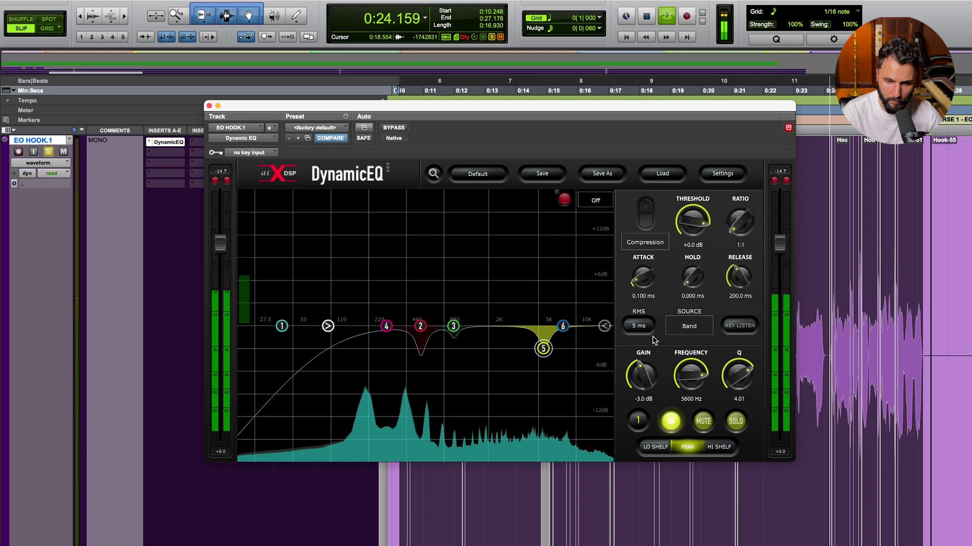
# - Compare the vocal with band 5's static cut bypassed and active, leave it enabled and stop playback
pyautogui.click(671, 421)
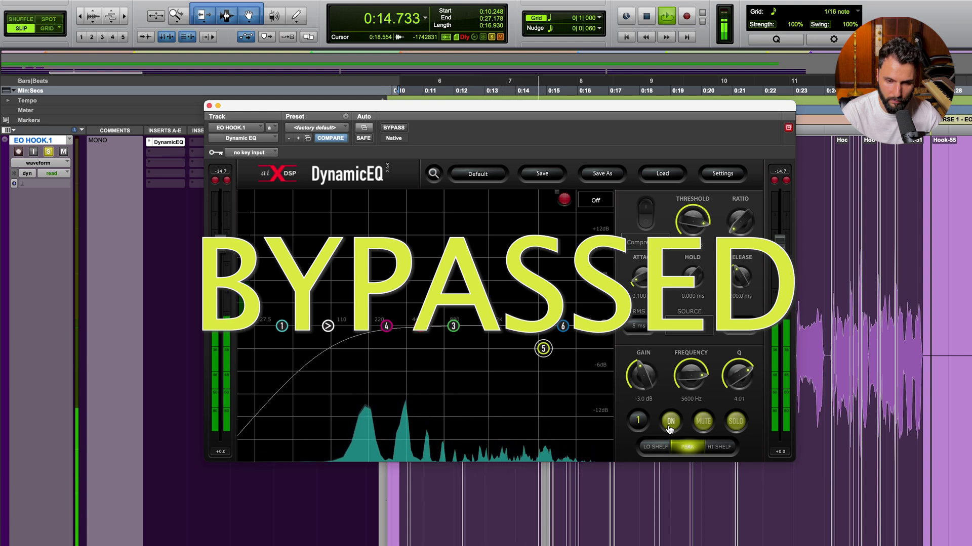
pyautogui.click(669, 428)
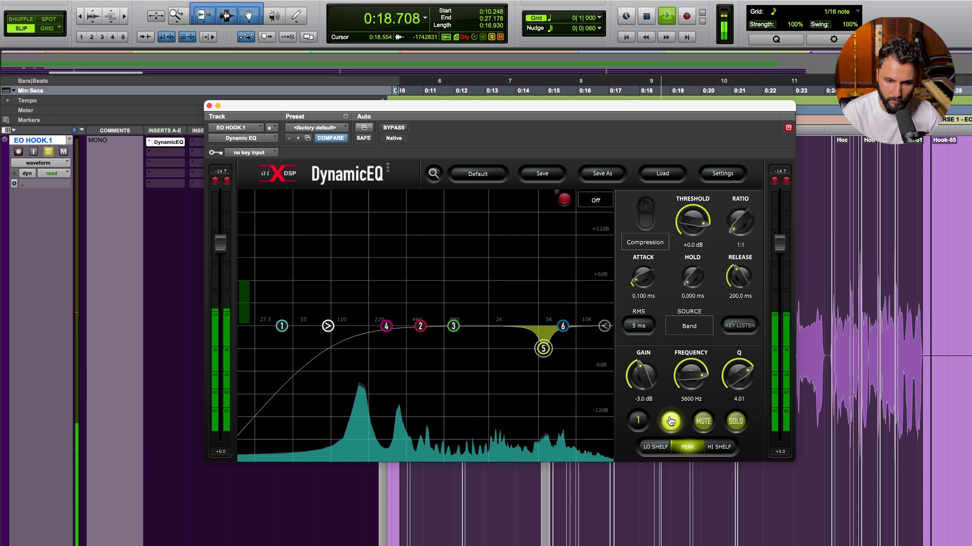
pyautogui.press('space')
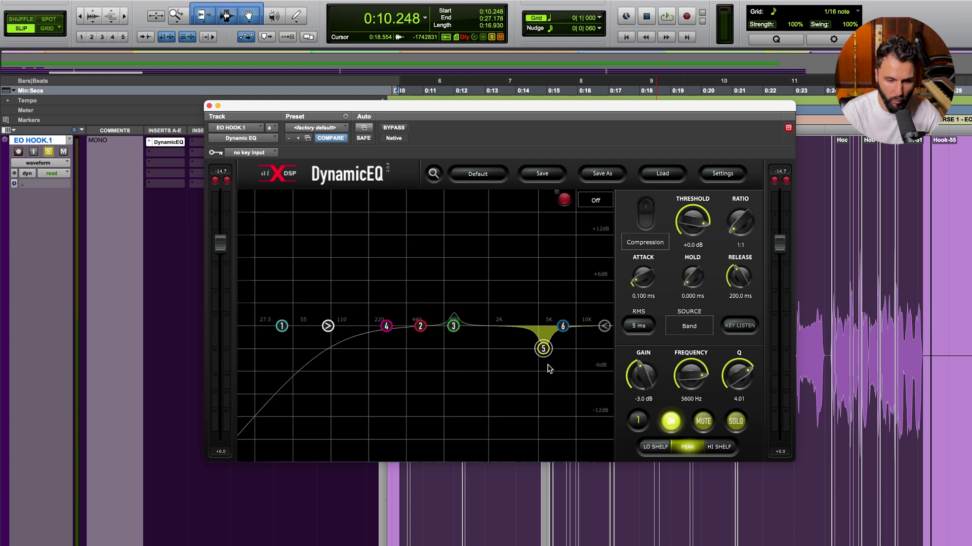
# - Enable dynamics on band 5 in Compression mode with a 2:1 ratio and attack and release at 0 ms
pyautogui.click(646, 223)
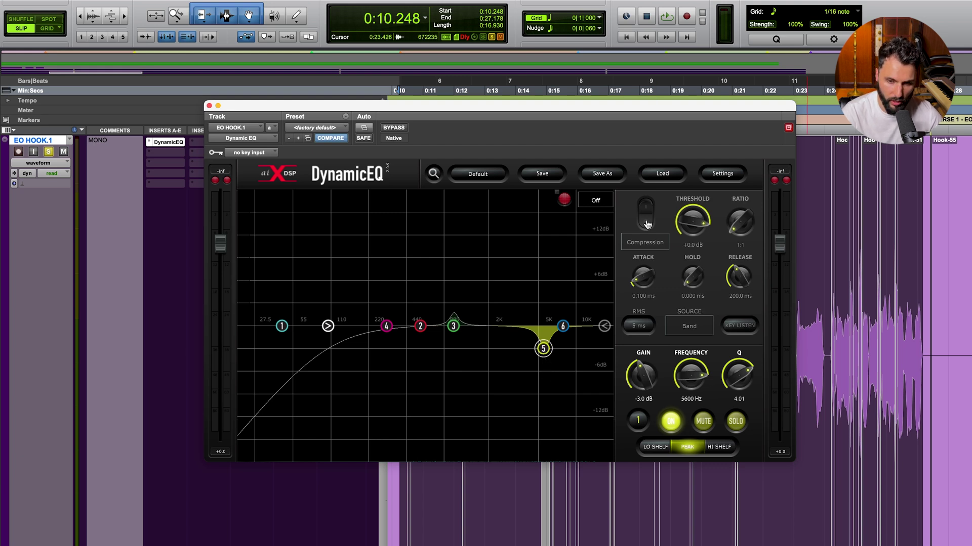
pyautogui.click(646, 223)
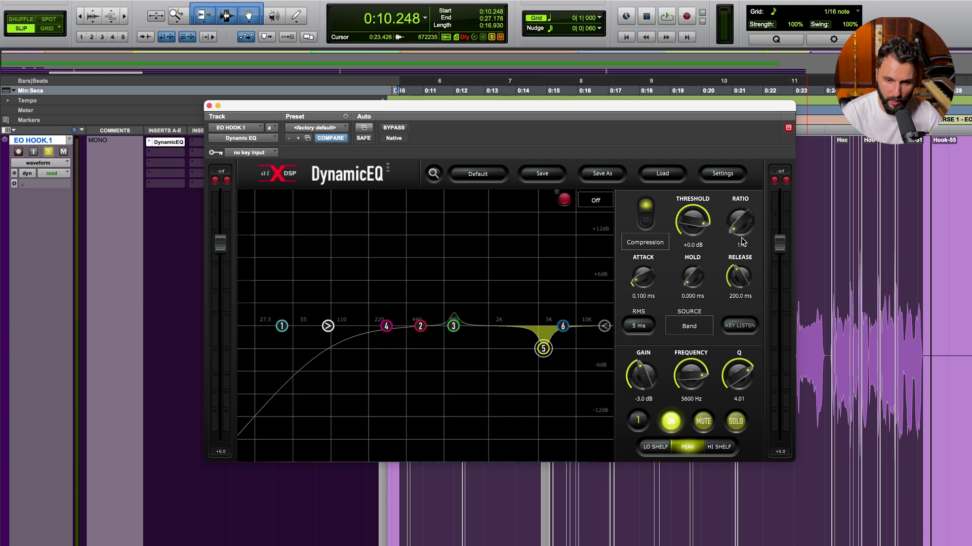
pyautogui.press('space')
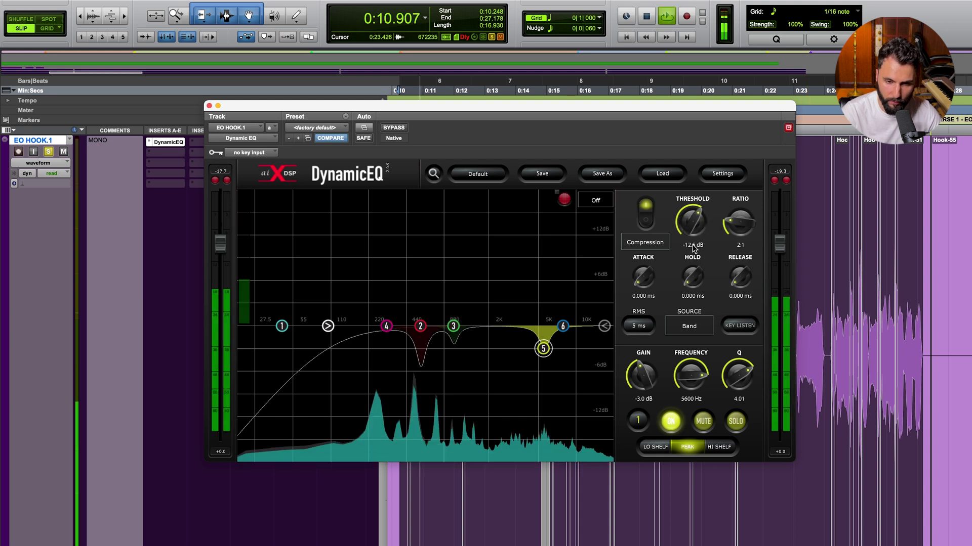
# - Lower band 5's threshold to -45.9 dB while listening to the vocal, and set its release to 115.4 ms
pyautogui.moveTo(692, 219); pyautogui.dragTo(691, 296)
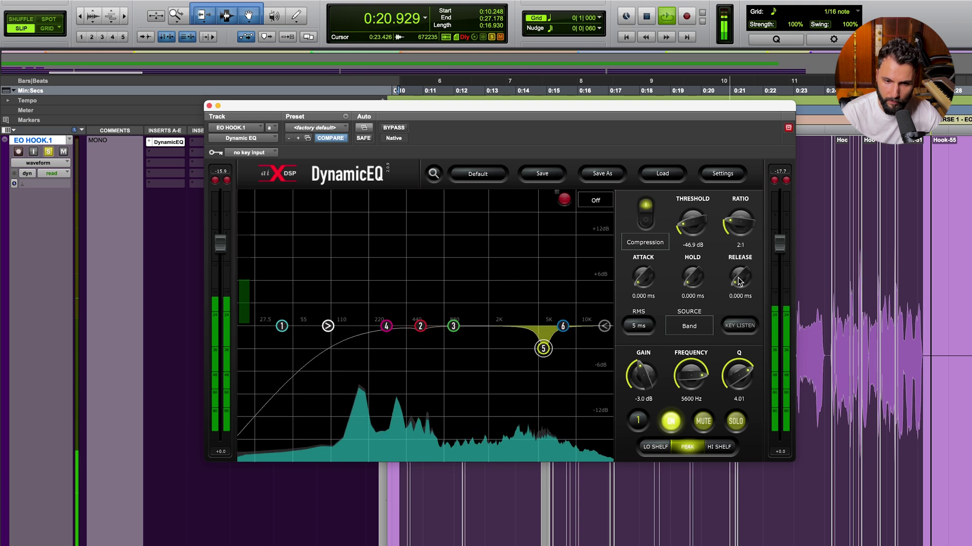
pyautogui.moveTo(699, 226); pyautogui.dragTo(701, 222)
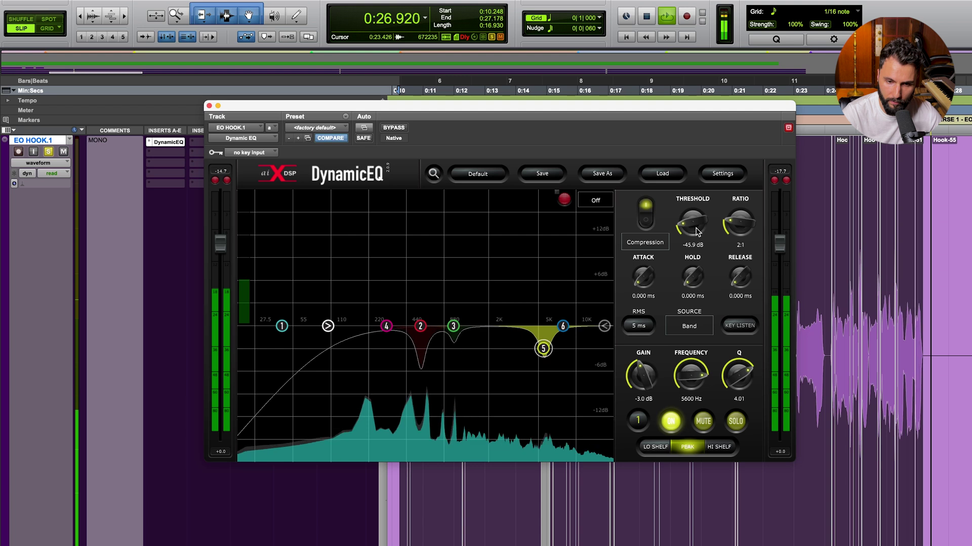
pyautogui.press('space')
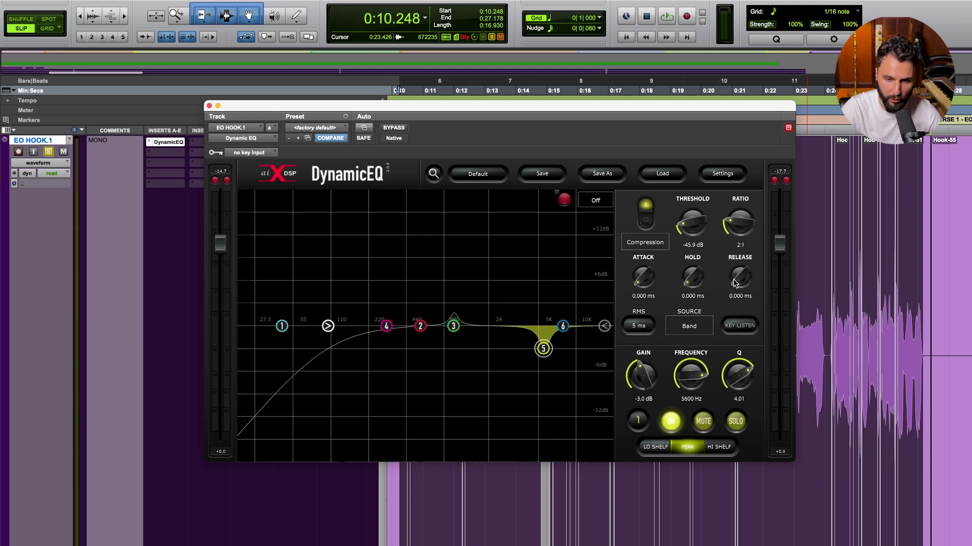
pyautogui.press('space')
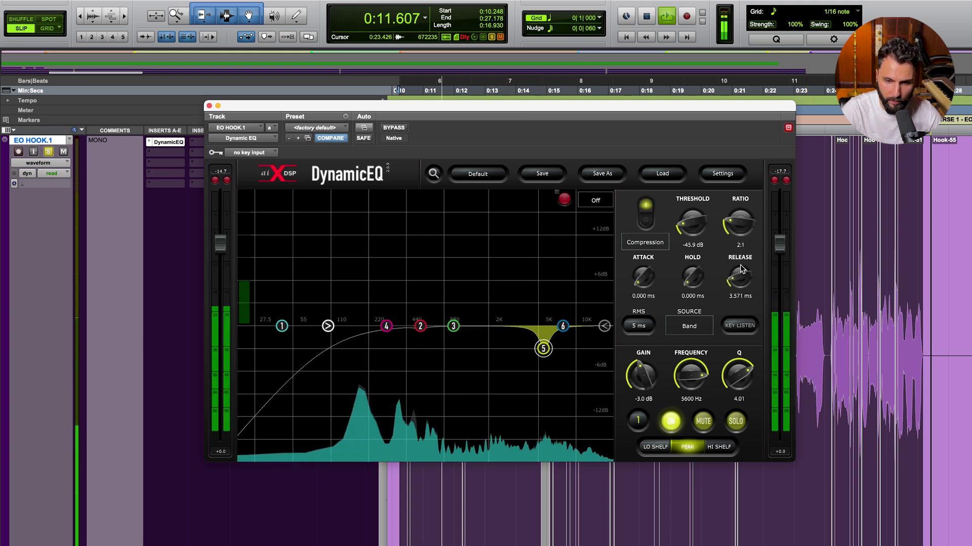
pyautogui.moveTo(742, 281); pyautogui.dragTo(747, 248)
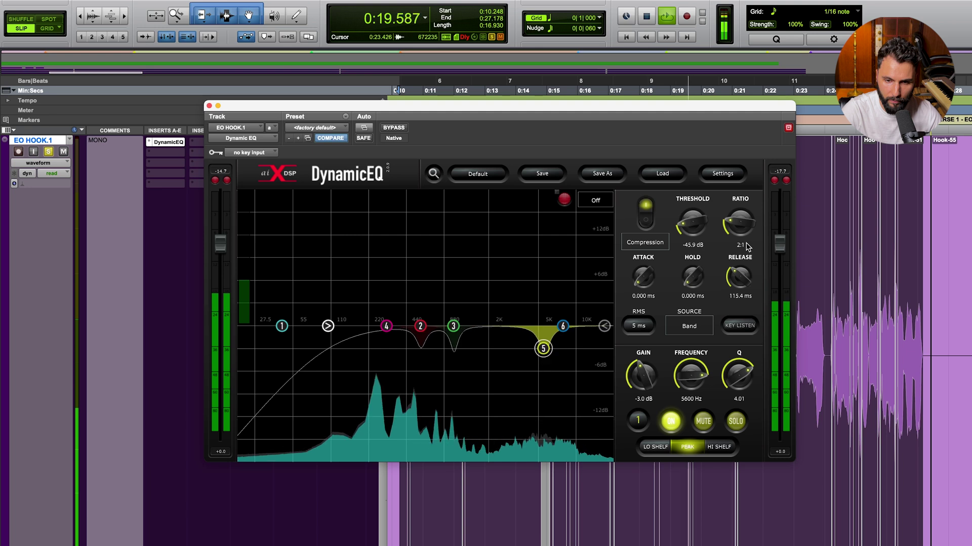
# - Compare the vocal with band 5's compression bypassed and active, keep the band on and stop playback
pyautogui.click(671, 430)
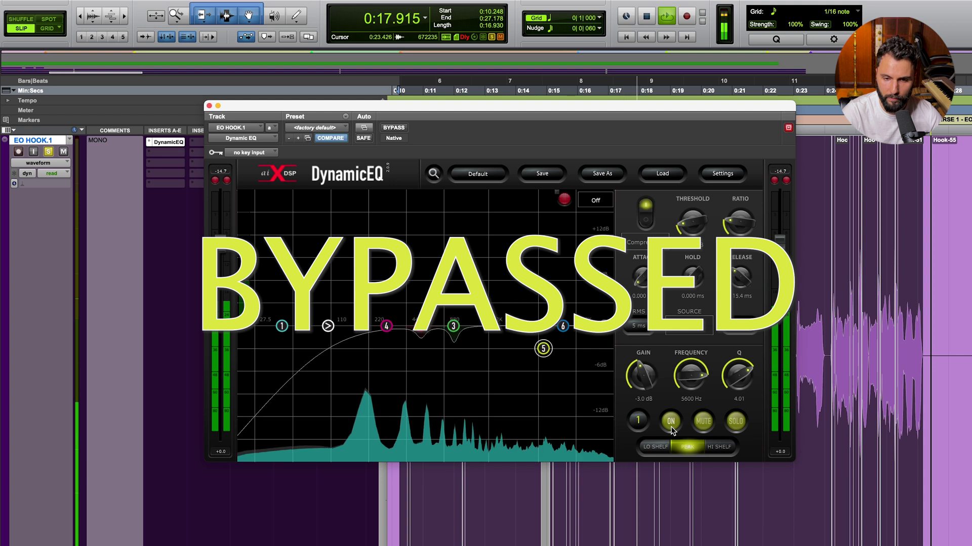
pyautogui.click(671, 422)
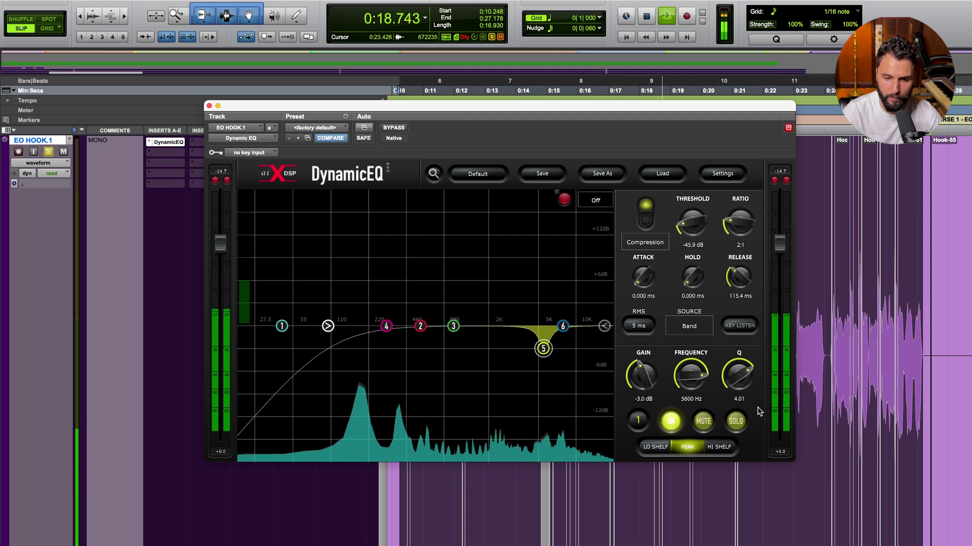
pyautogui.press('space')
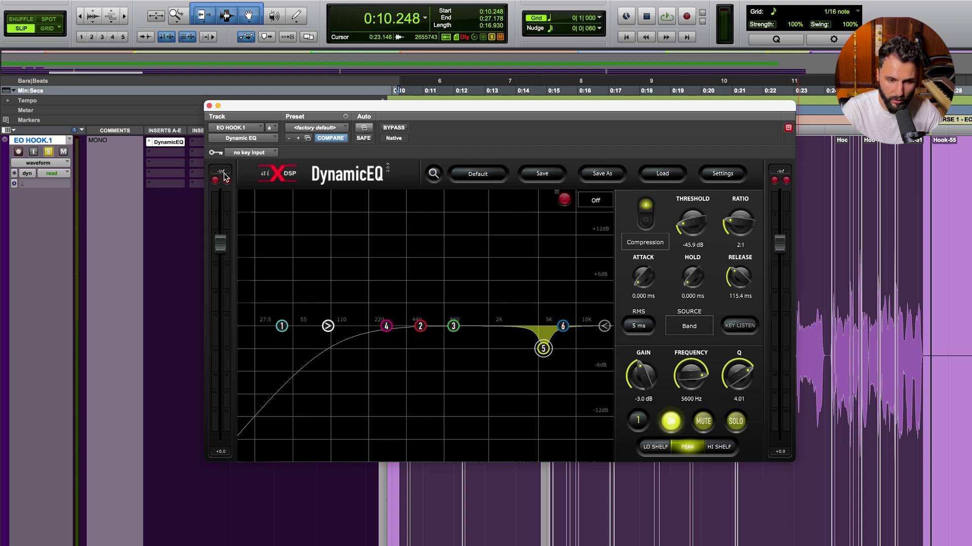
# - Play the vocal to compare input and output levels, and try the output fader before resetting it to +0.0 dB
pyautogui.press('space')
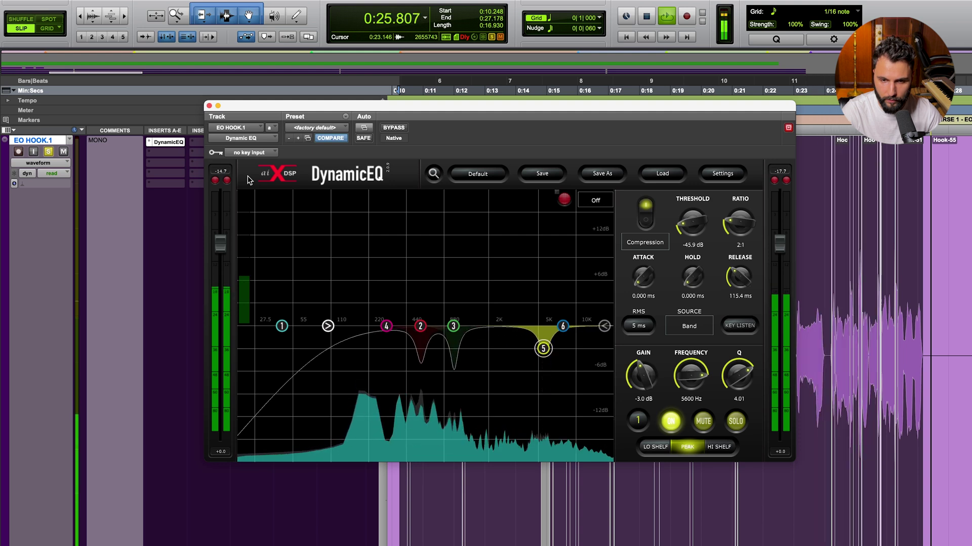
pyautogui.press('space')
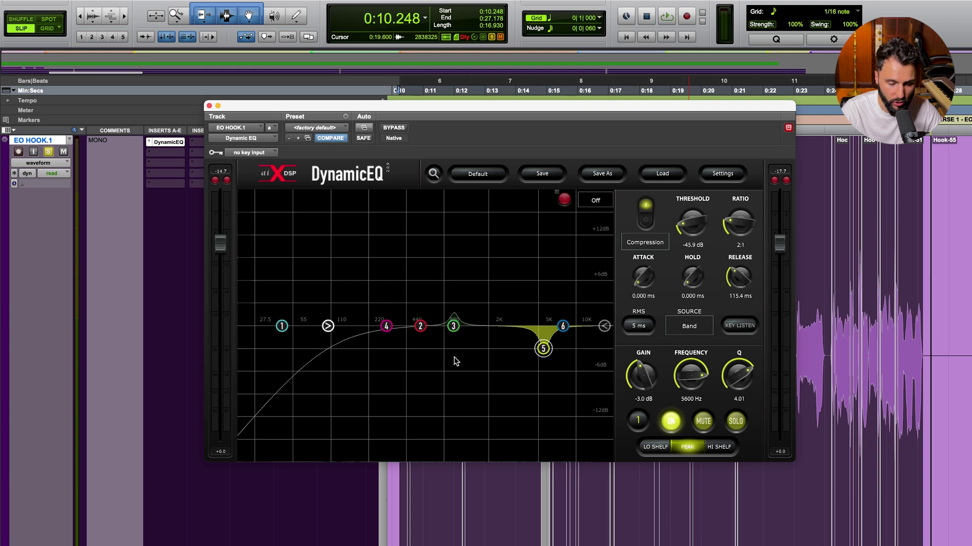
pyautogui.moveTo(781, 247); pyautogui.dragTo(782, 241)
pyautogui.keyDown('alt'); pyautogui.click(782, 241); pyautogui.keyUp('alt')
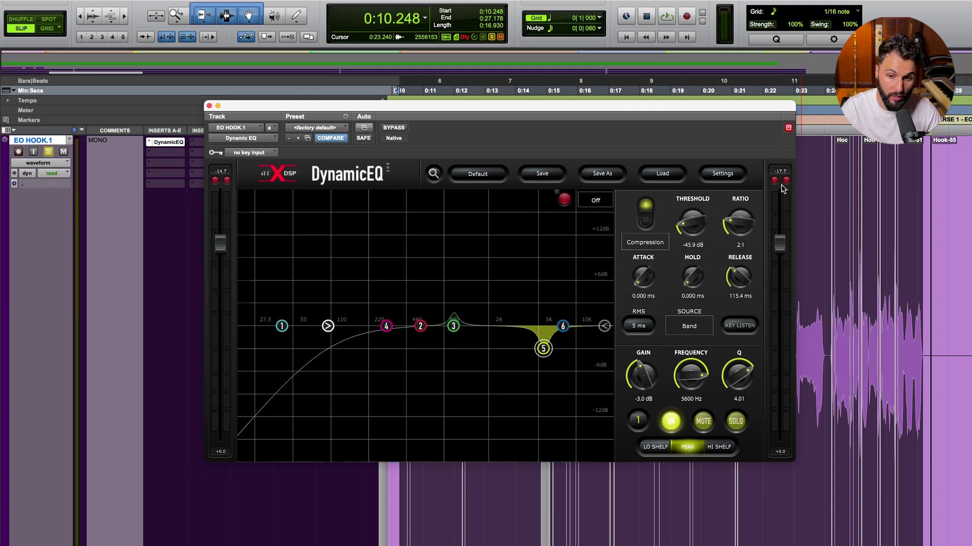
# - Play the vocal and set the EQ's output fader to +1.1 dB, matching its level against the bypassed signal
pyautogui.press('space')
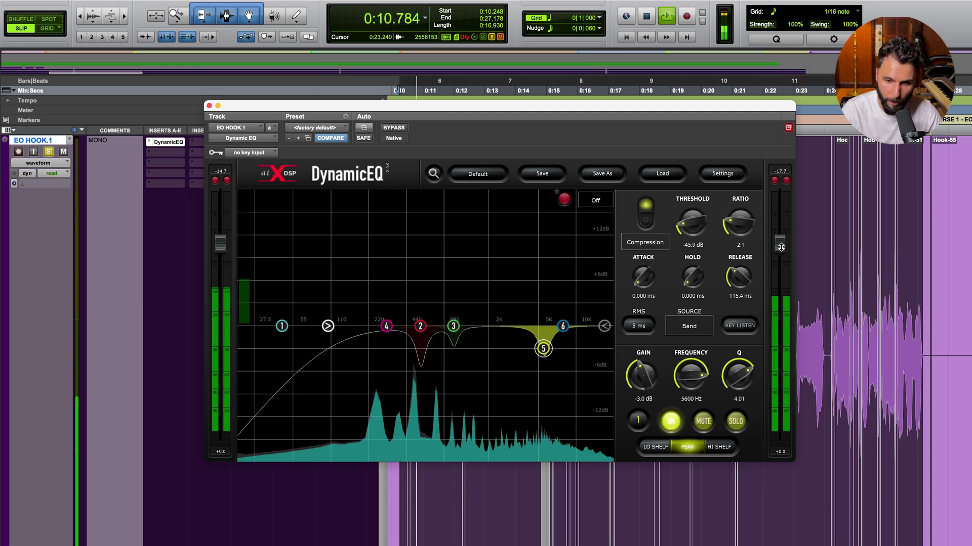
pyautogui.moveTo(781, 247); pyautogui.dragTo(781, 243)
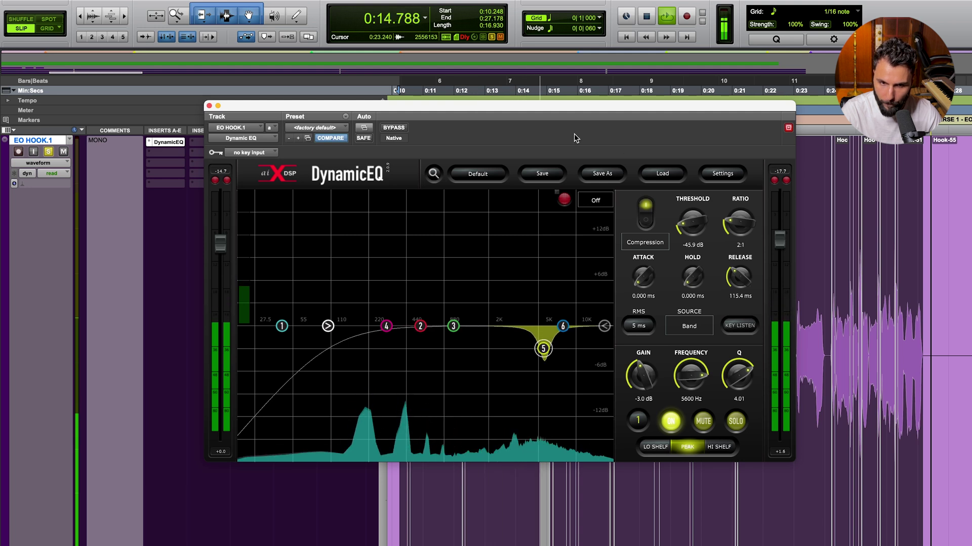
pyautogui.click(394, 128)
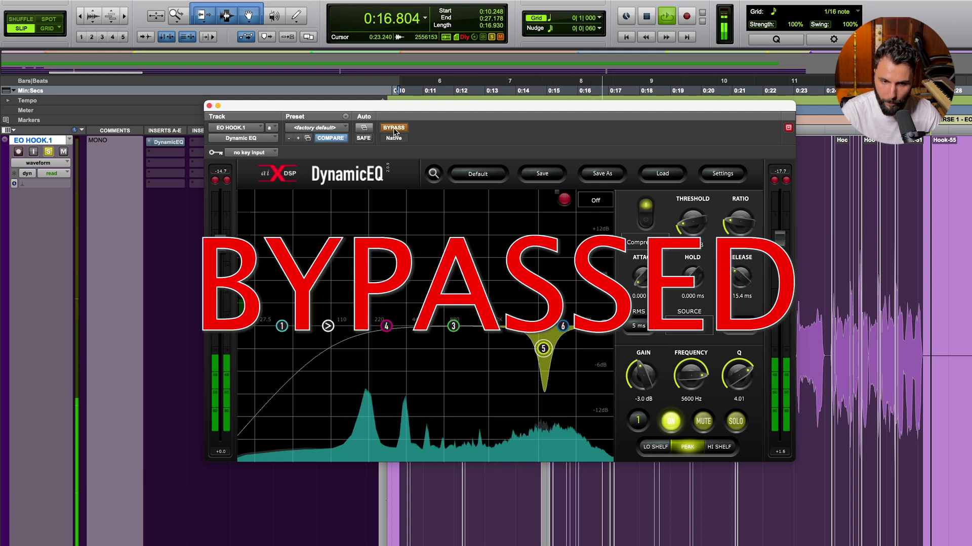
pyautogui.click(393, 128)
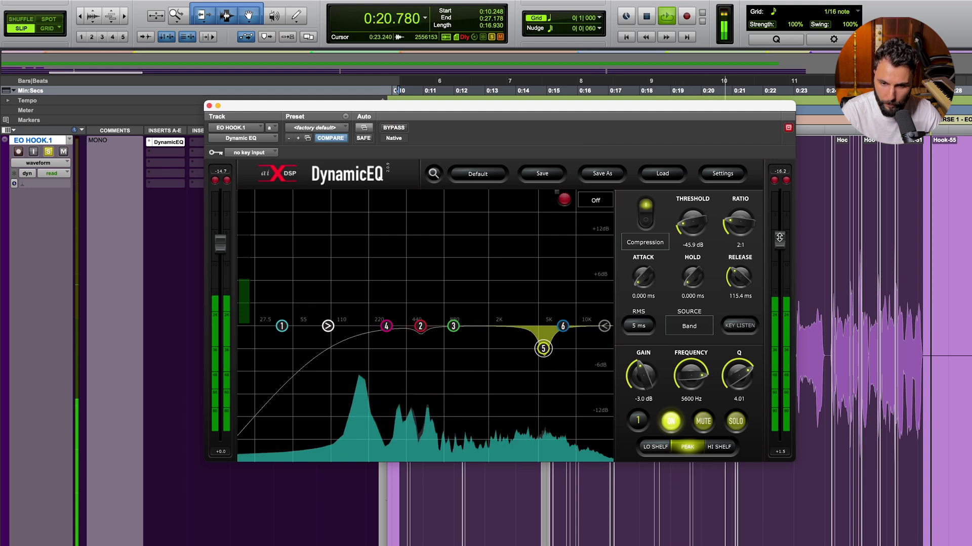
pyautogui.moveTo(779, 236); pyautogui.dragTo(780, 237)
pyautogui.click(394, 128)
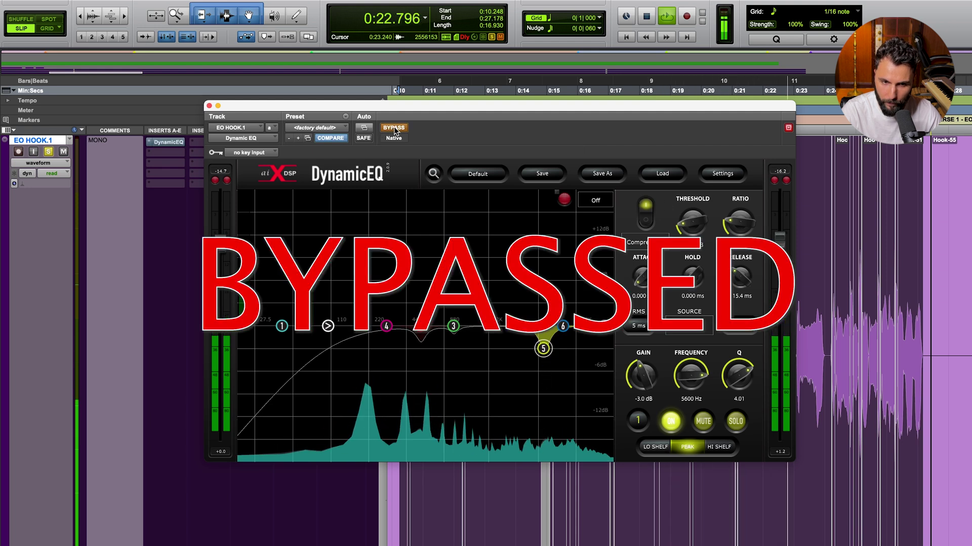
pyautogui.click(393, 128)
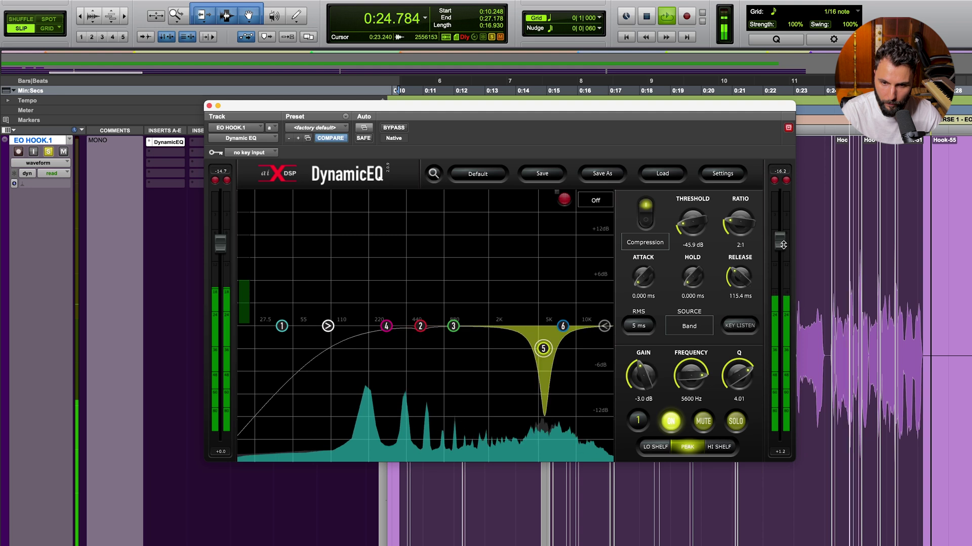
pyautogui.moveTo(780, 243); pyautogui.dragTo(782, 244)
# - Compare the vocal with the whole EQ bypassed and active, leave the EQ on and stop playback
pyautogui.click(395, 128)
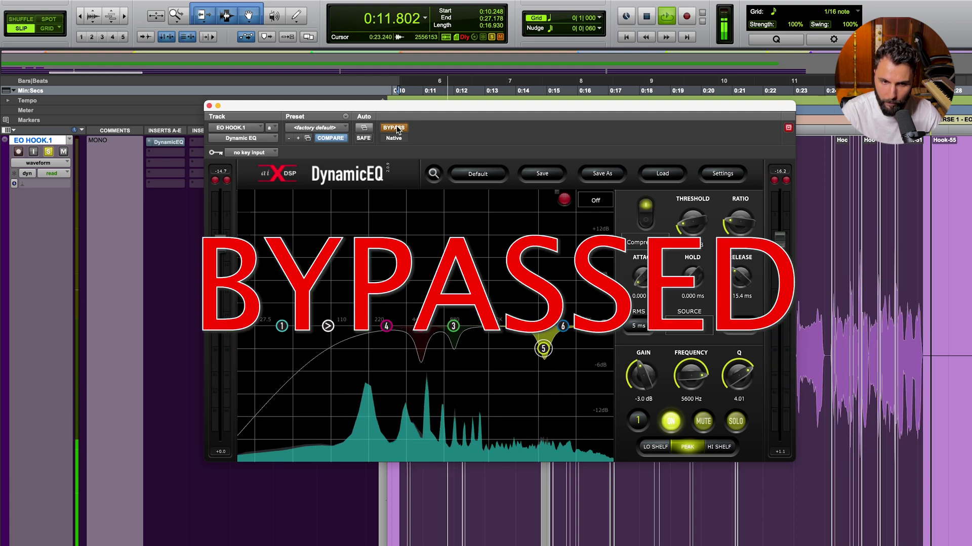
pyautogui.click(405, 128)
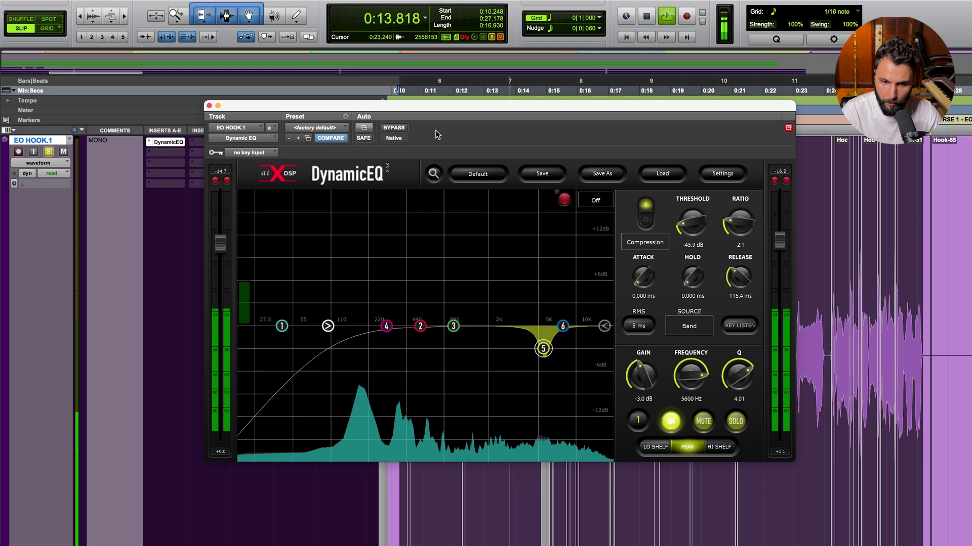
pyautogui.click(397, 128)
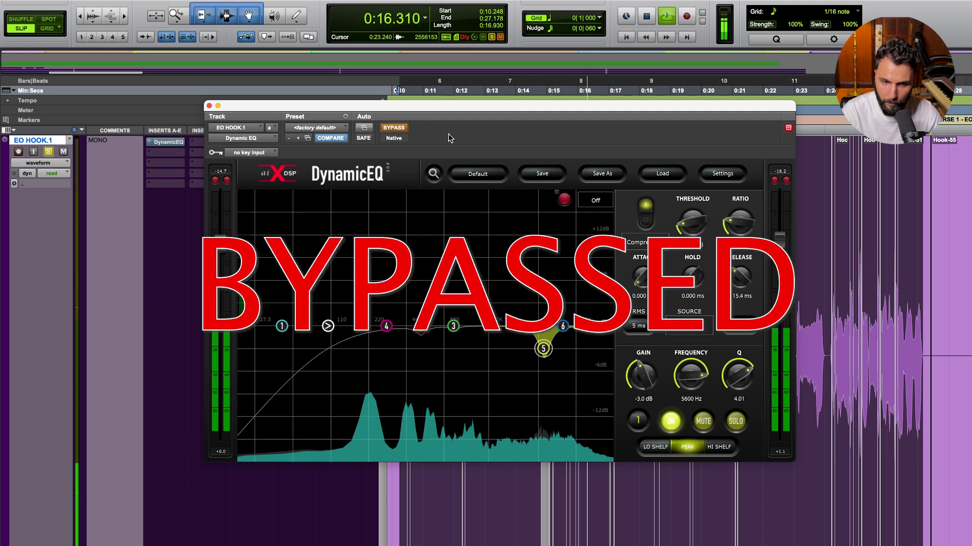
pyautogui.click(392, 129)
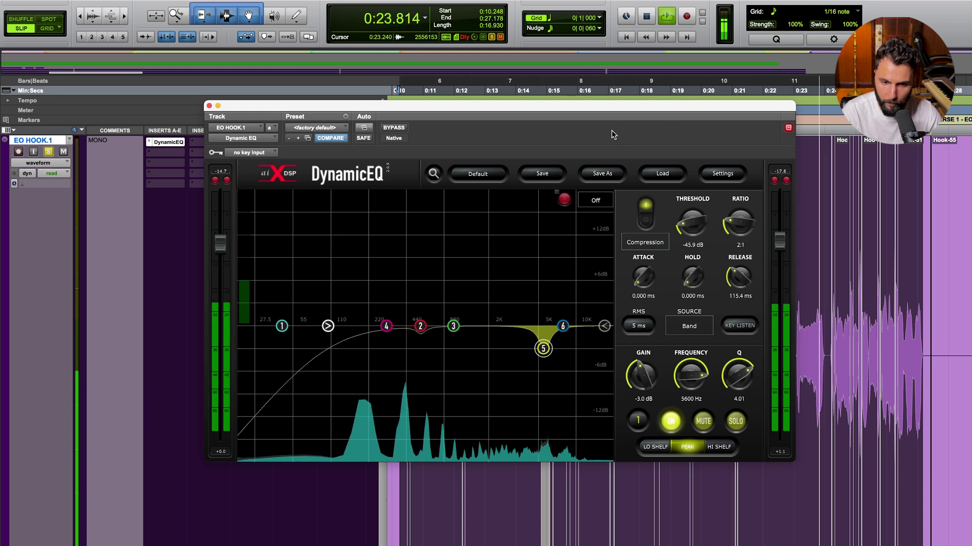
pyautogui.click(393, 129)
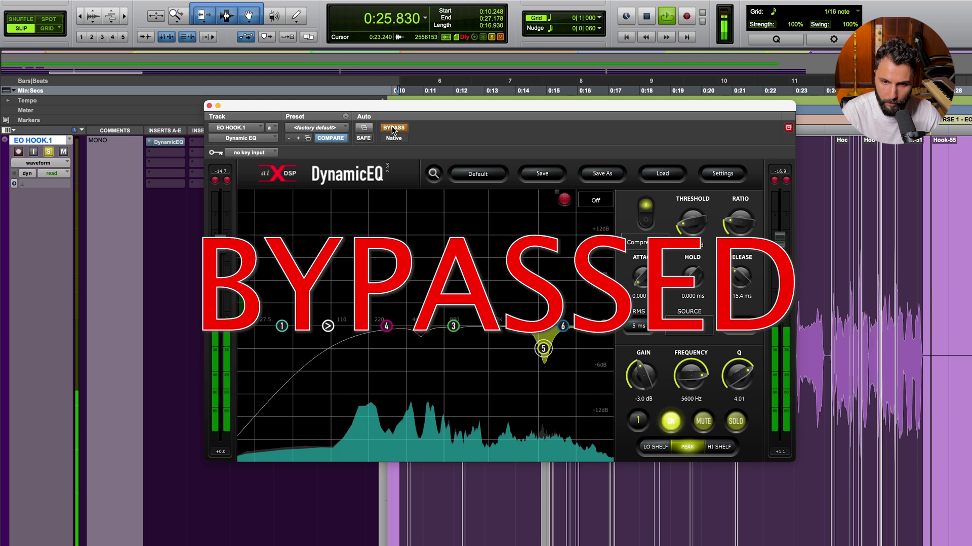
pyautogui.click(394, 129)
pyautogui.press('space')
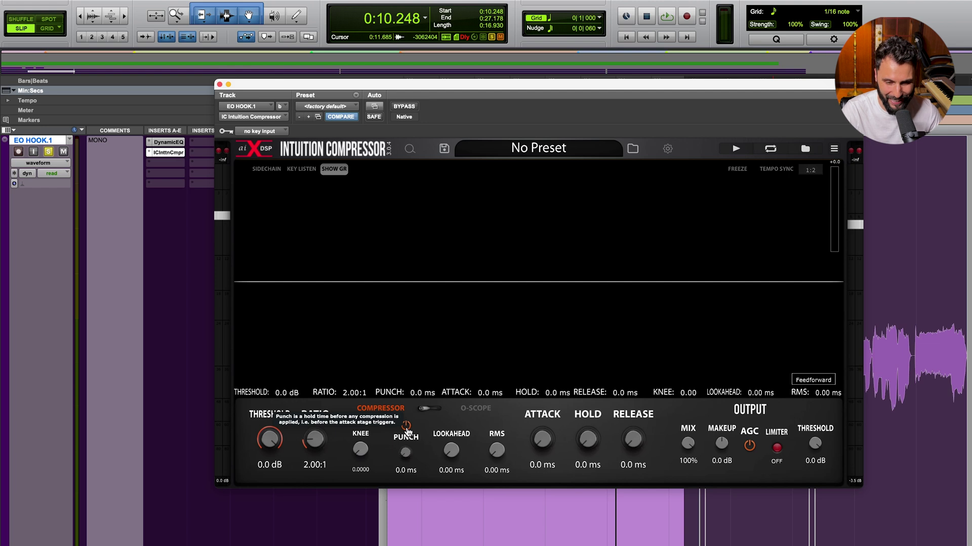
# - Turn off Punch in the Intuition Compressor, and select the vocal peak from 0:16.510 to 0:16.660 in the waveform
pyautogui.click(406, 426)
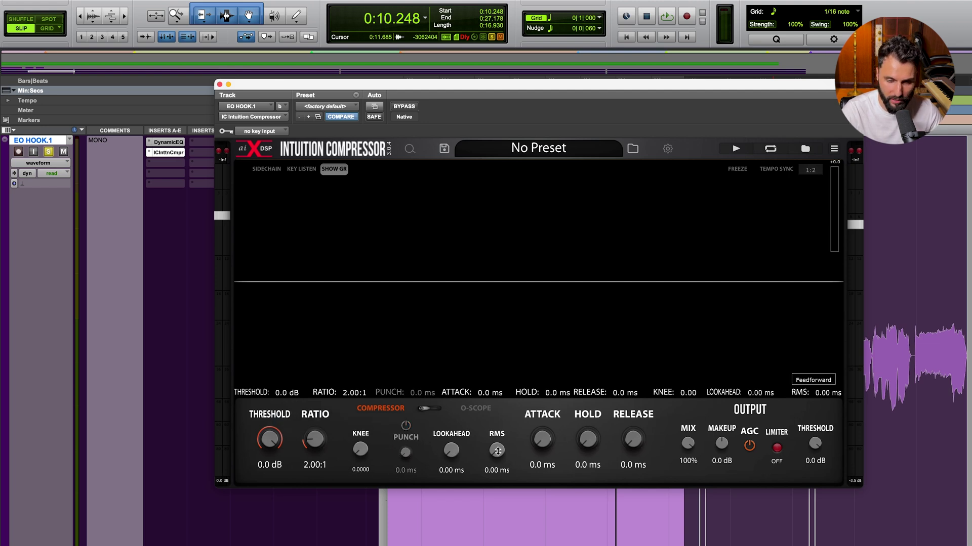
pyautogui.moveTo(497, 451); pyautogui.dragTo(501, 487)
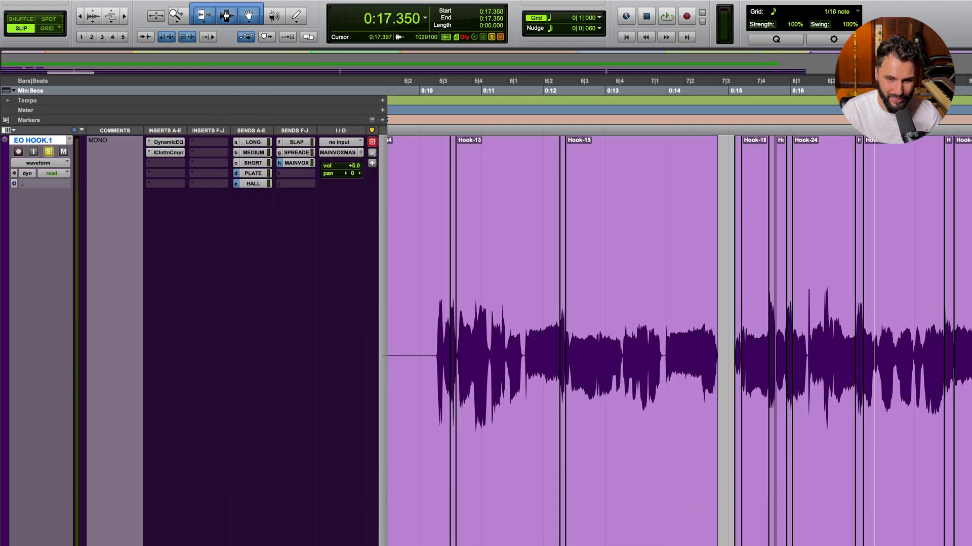
pyautogui.moveTo(809, 306); pyautogui.dragTo(832, 306)
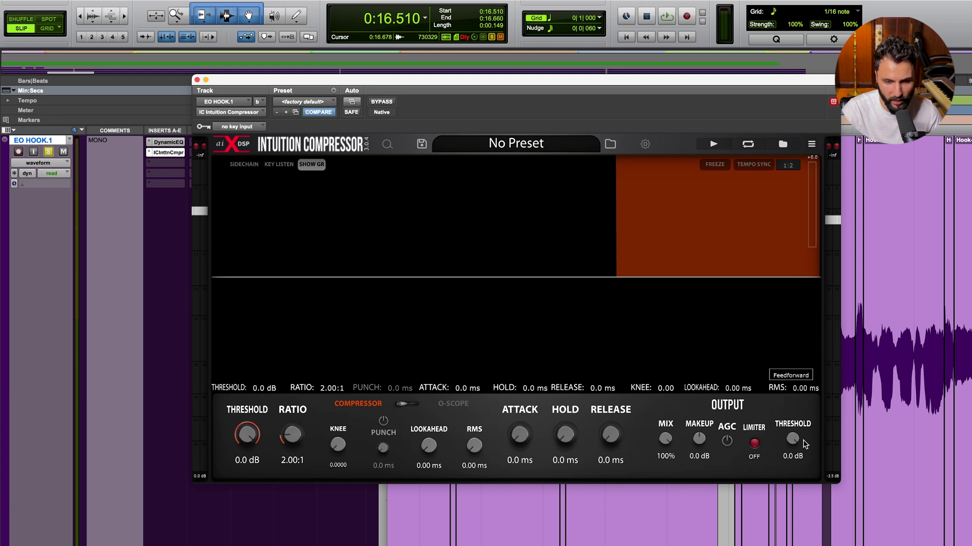
# - Check the compressor's detection modes while keeping Feedforward, and try lowering its threshold before resetting it to 0.0 dB
pyautogui.click(790, 375)
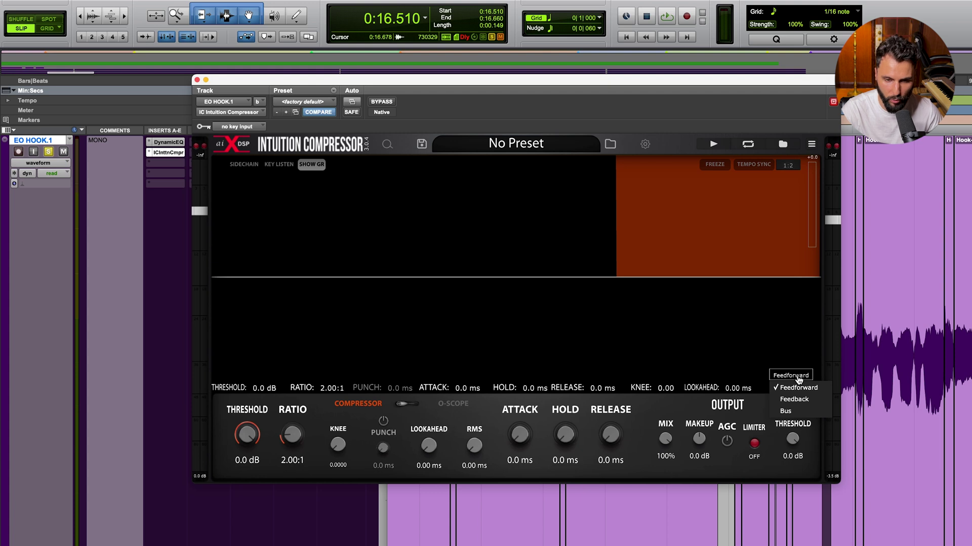
pyautogui.click(798, 380)
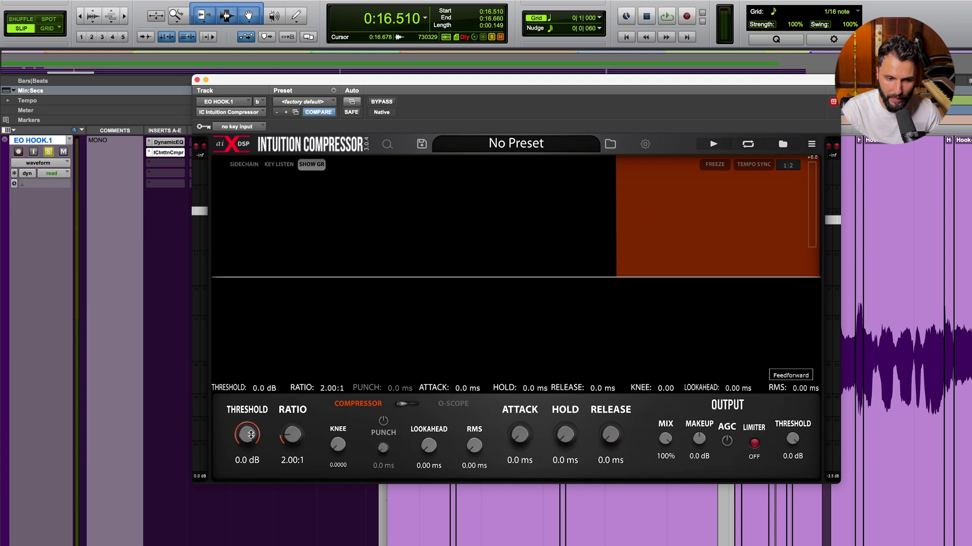
pyautogui.moveTo(251, 434); pyautogui.dragTo(267, 479)
pyautogui.keyDown('alt'); pyautogui.click(268, 450); pyautogui.keyUp('alt')
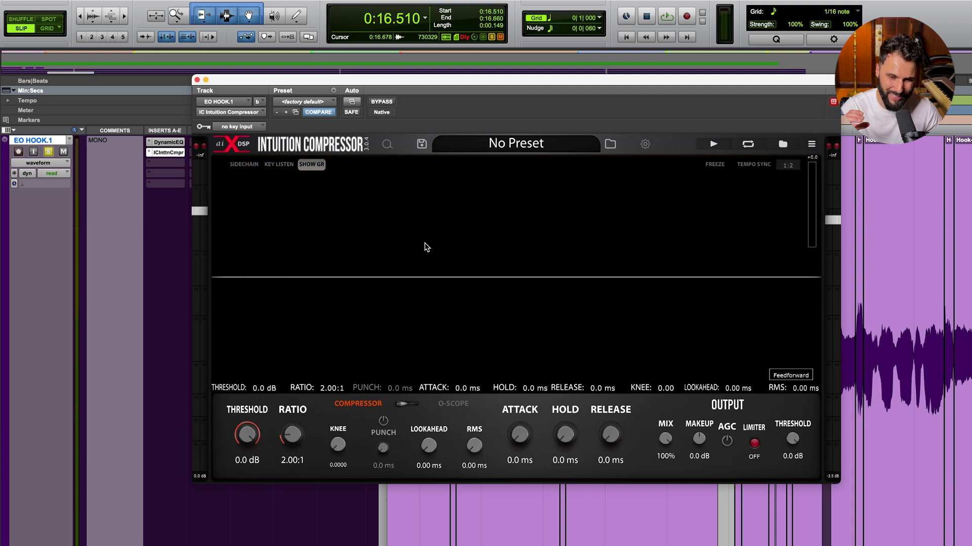
# - Restore the longer hook selection, set the compressor's threshold to -28.0 dB while it plays, and stop playback
pyautogui.press('super+alt+z')
pyautogui.press('space')
pyautogui.moveTo(323, 80); pyautogui.dragTo(259, 79)
pyautogui.moveTo(182, 435)
pyautogui.mouseDown()
pyautogui.moveTo(180, 528)
pyautogui.moveTo(183, 505)
pyautogui.mouseUp()
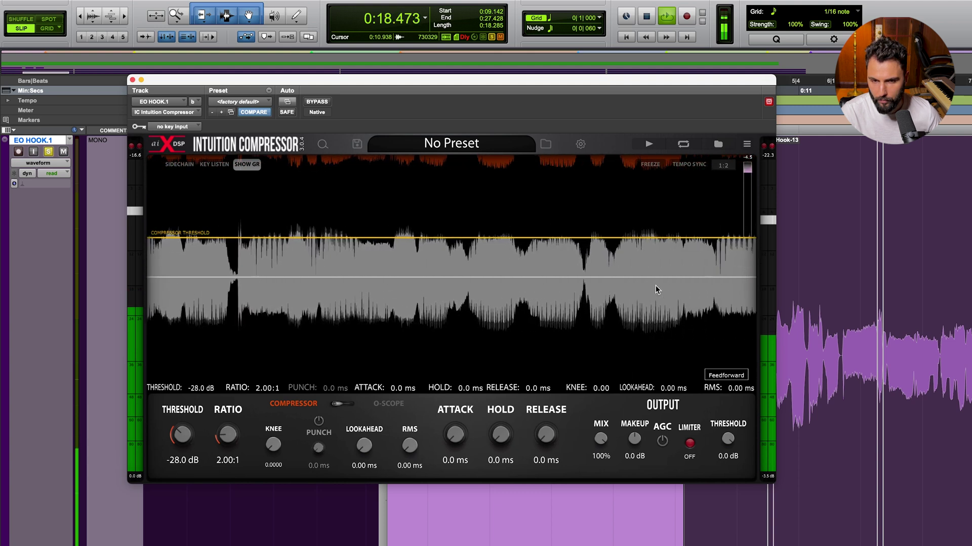
pyautogui.press('space')
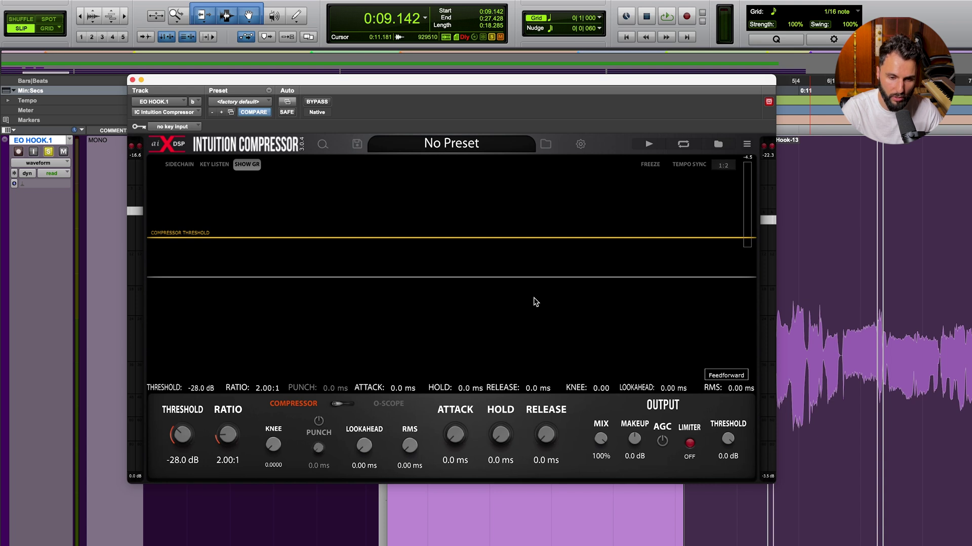
# - Set the compressor's attack to 14.2 ms and release to 52.3 ms while listening to the vocal
pyautogui.press('space')
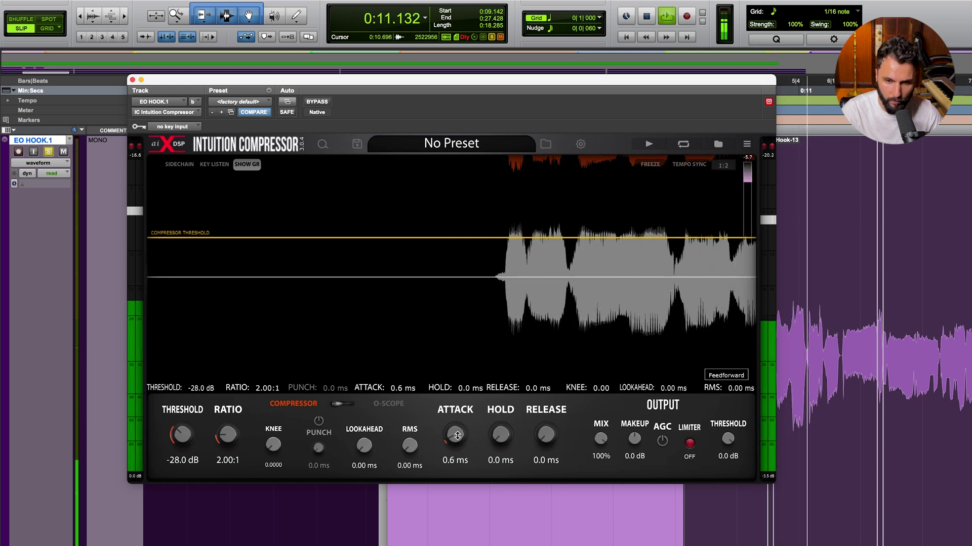
pyautogui.moveTo(456, 436); pyautogui.dragTo(459, 420)
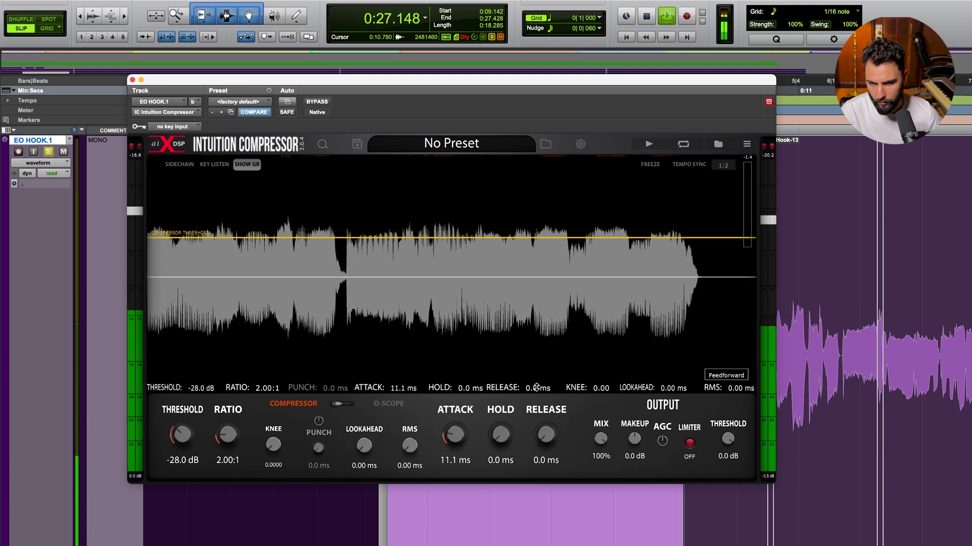
pyautogui.moveTo(551, 429); pyautogui.dragTo(555, 388)
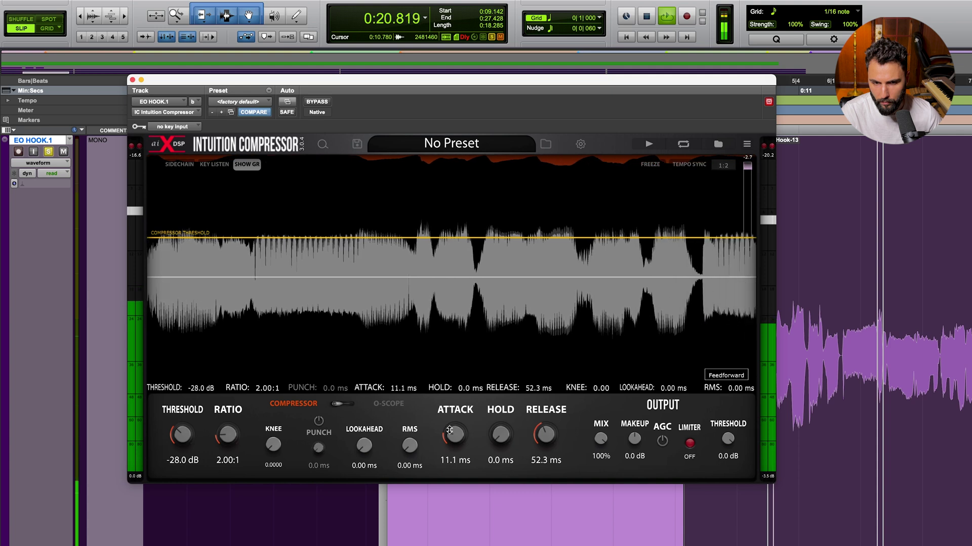
pyautogui.moveTo(459, 436); pyautogui.dragTo(459, 431)
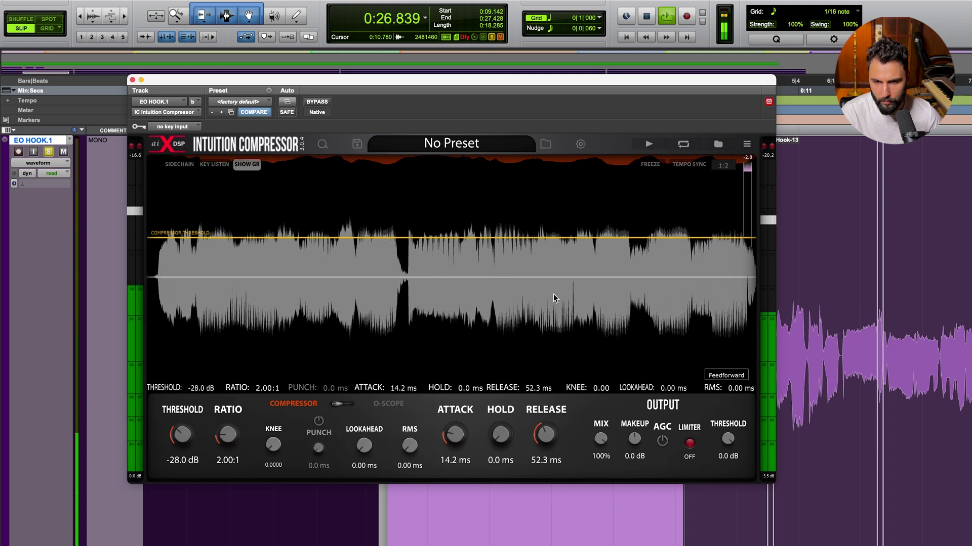
pyautogui.press('space')
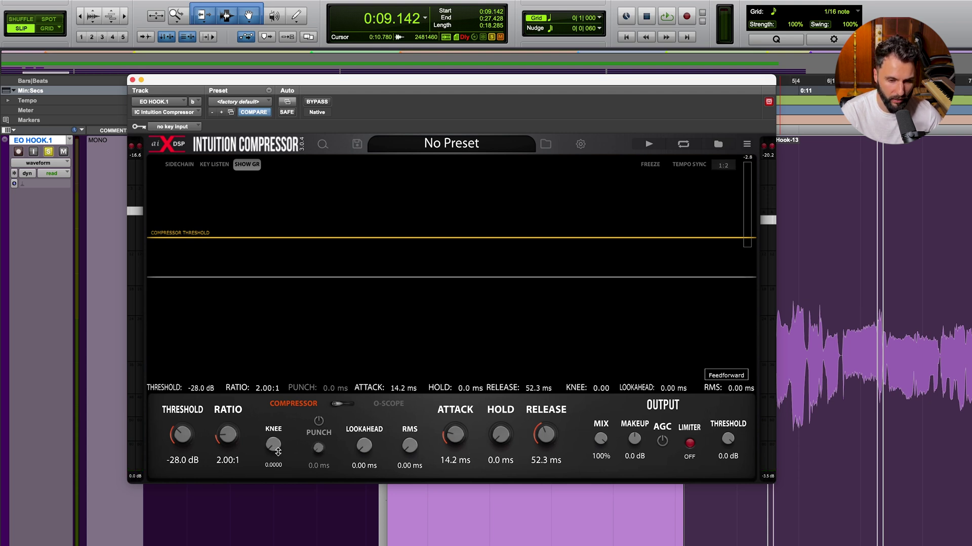
pyautogui.moveTo(270, 448); pyautogui.dragTo(275, 358)
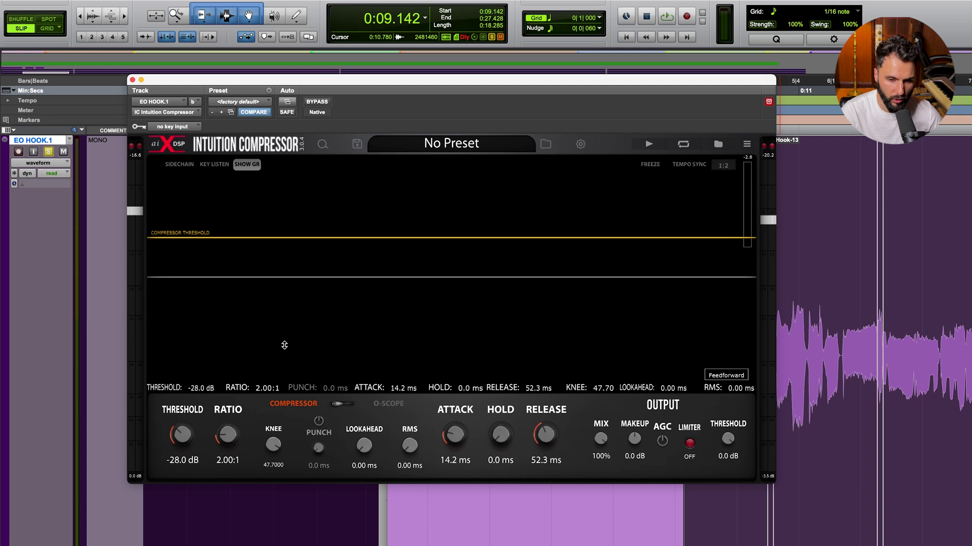
pyautogui.moveTo(282, 415); pyautogui.dragTo(285, 389)
pyautogui.moveTo(297, 352); pyautogui.dragTo(285, 466)
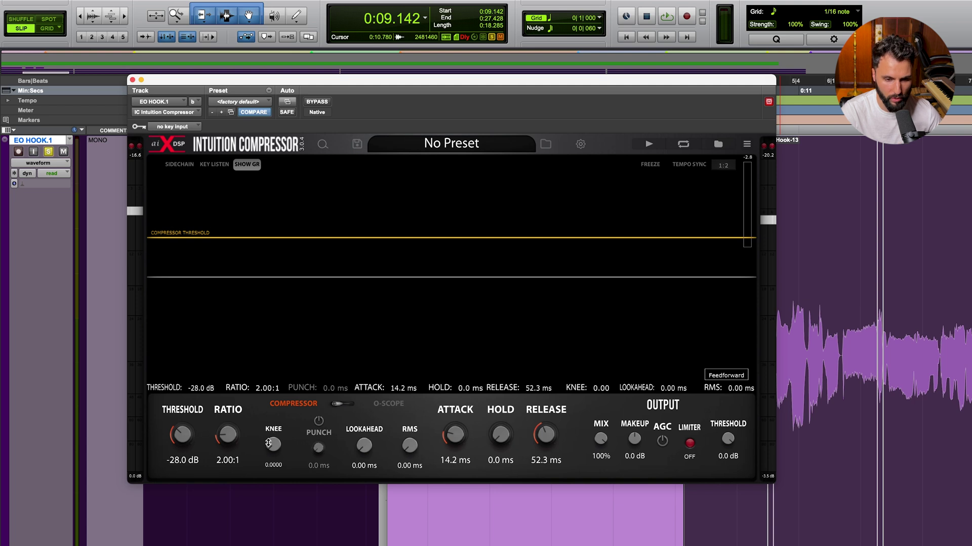
# - Play the vocal, set the compressor's knee to 30.00 and stop playback
pyautogui.press('space')
pyautogui.moveTo(278, 438)
pyautogui.mouseDown()
pyautogui.moveTo(289, 361)
pyautogui.moveTo(285, 381)
pyautogui.mouseUp()
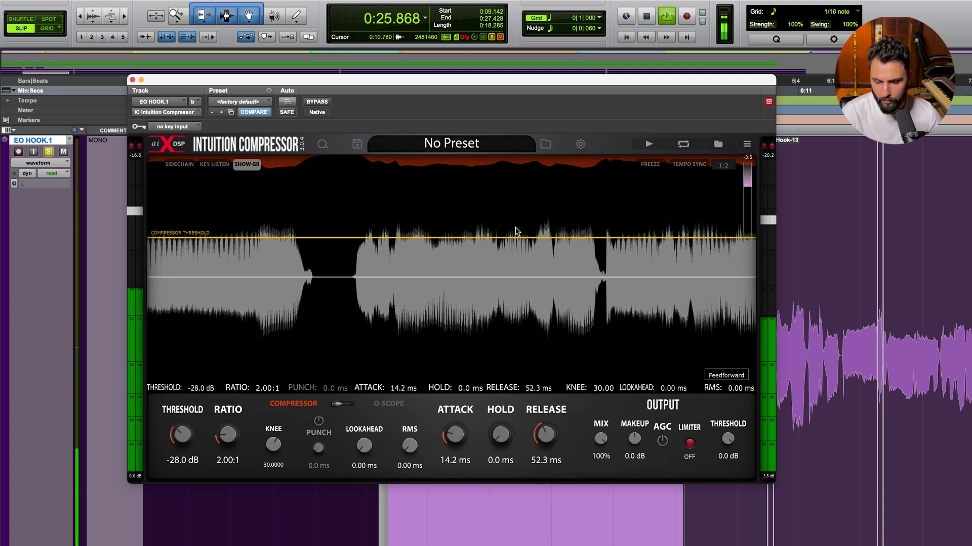
pyautogui.press('space')
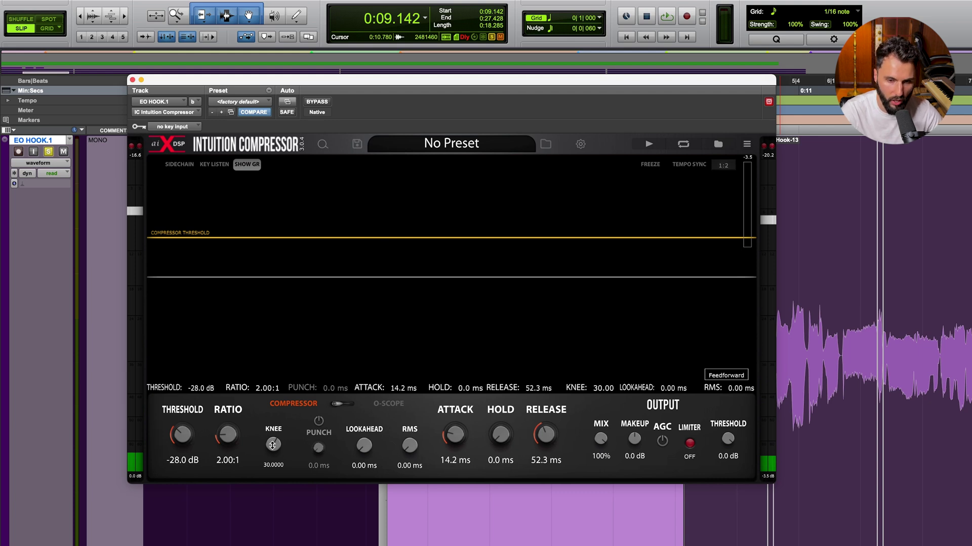
# - Turn on Punch and try a value of 3.8 ms before resetting it to 0.0 ms
pyautogui.click(318, 420)
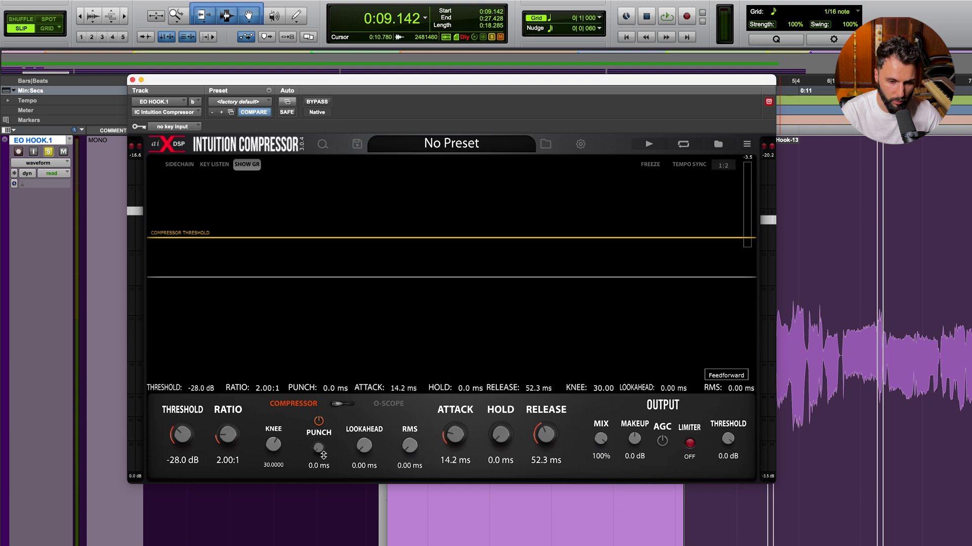
pyautogui.moveTo(324, 455); pyautogui.dragTo(320, 424)
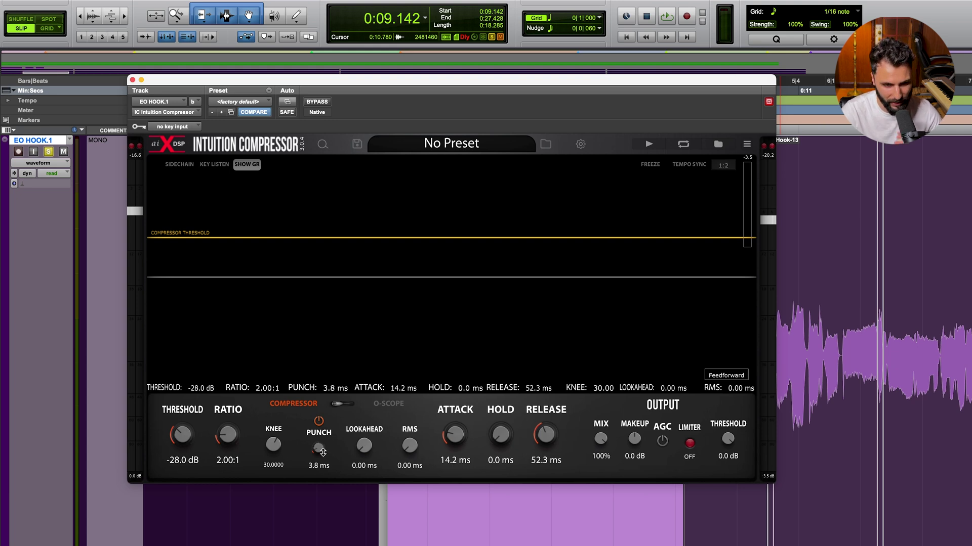
pyautogui.moveTo(323, 453)
pyautogui.mouseDown()
pyautogui.moveTo(326, 413)
pyautogui.moveTo(327, 466)
pyautogui.mouseUp()
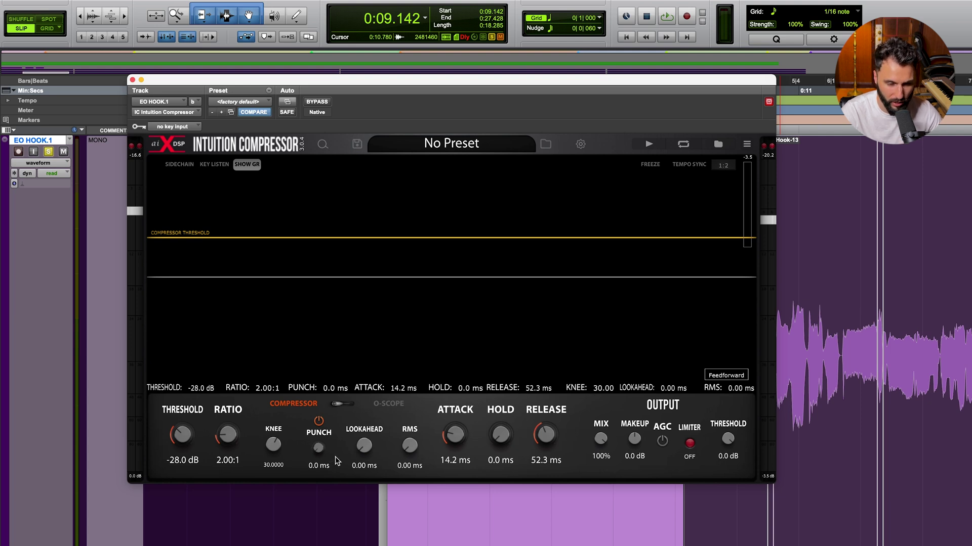
# - Set Punch to 11.5 ms while the vocal plays, and compare it bypassed and active, keeping it on
pyautogui.press('space')
pyautogui.moveTo(318, 448); pyautogui.dragTo(329, 431)
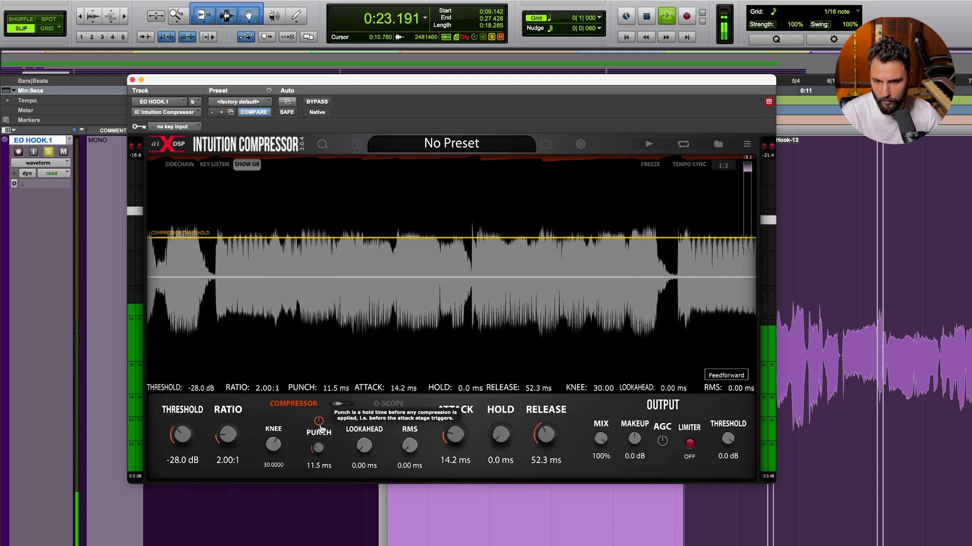
pyautogui.click(318, 423)
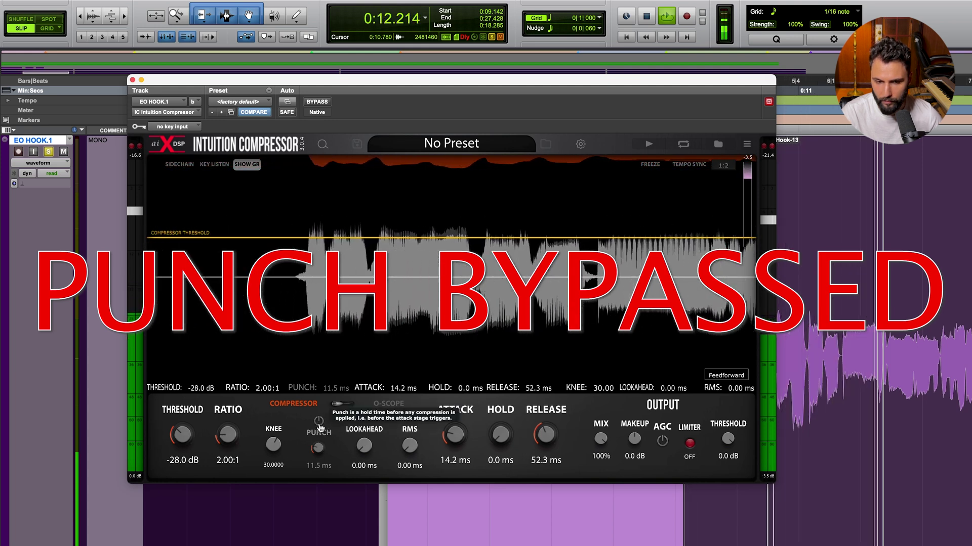
pyautogui.click(319, 422)
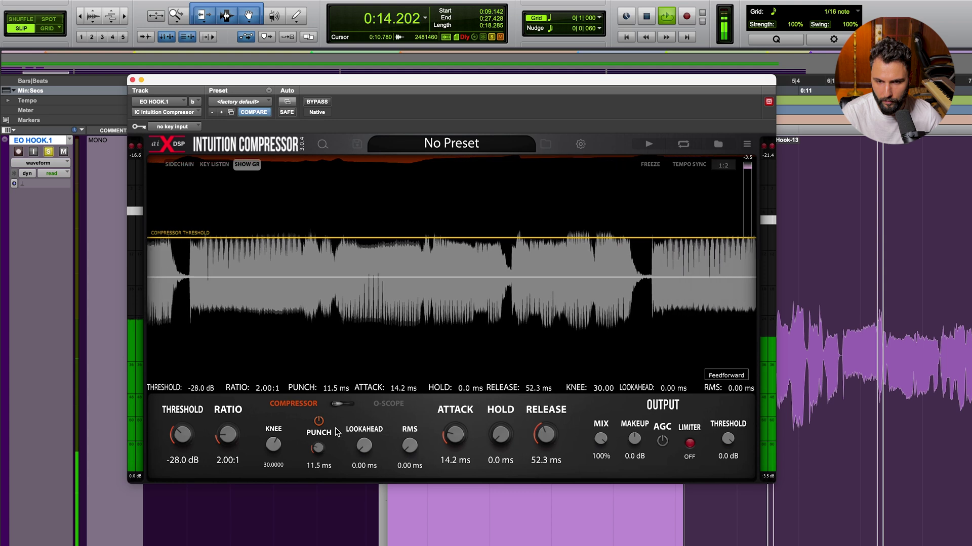
# - Set Punch to 10.5 ms, compare it bypassed and active while the vocal plays, keep it on and stop playback
pyautogui.moveTo(328, 443)
pyautogui.mouseDown()
pyautogui.moveTo(322, 457)
pyautogui.moveTo(324, 437)
pyautogui.moveTo(321, 448)
pyautogui.mouseUp()
pyautogui.click(319, 422)
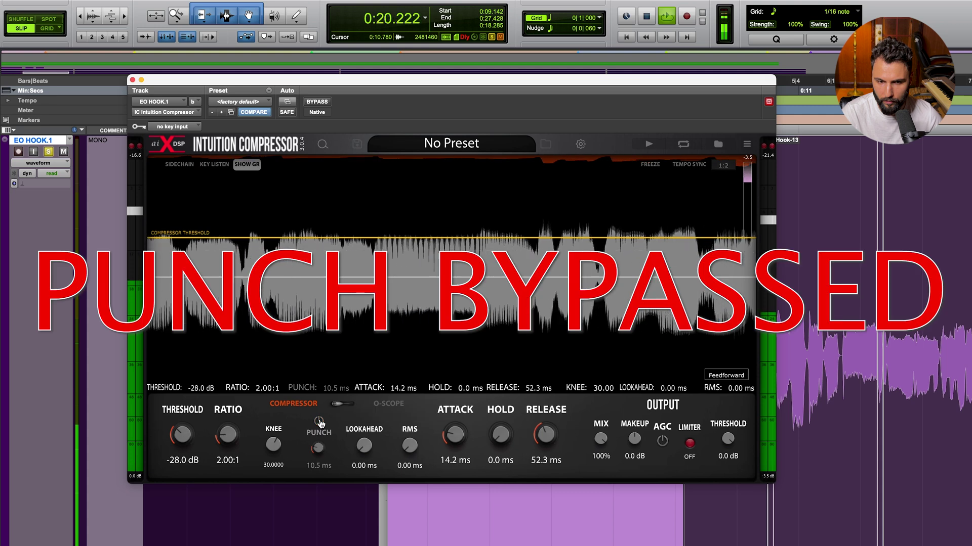
pyautogui.click(319, 422)
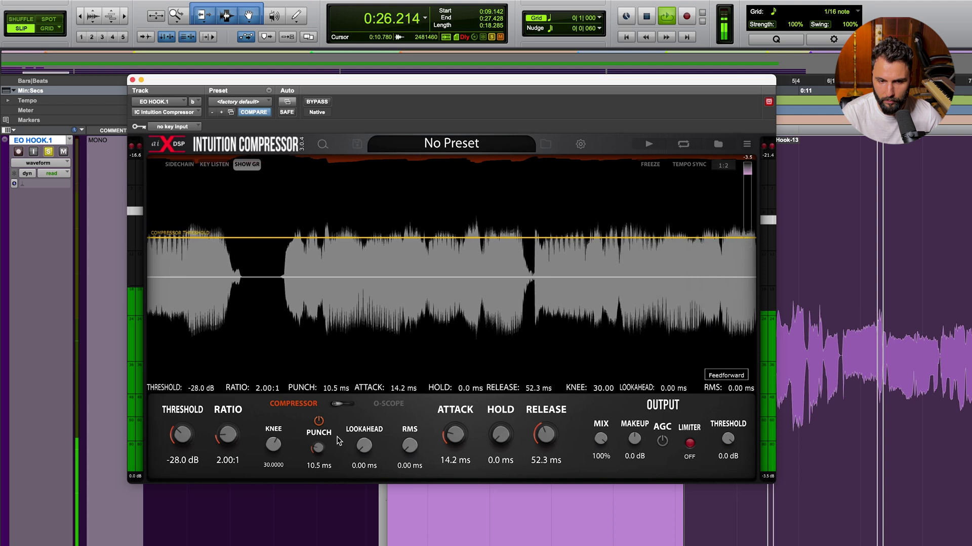
pyautogui.press('space')
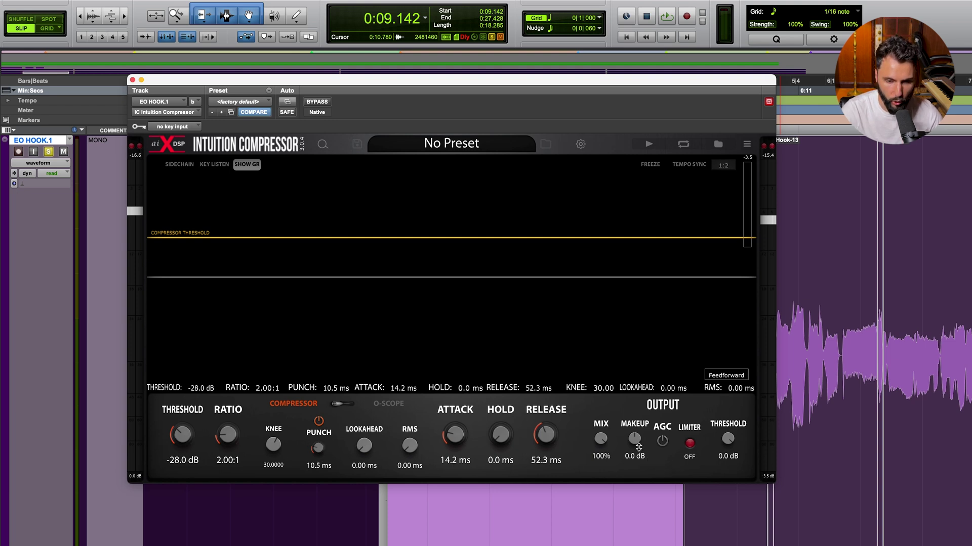
# - Turn on AGC, compare it off and on while the vocal plays, leave it enabled and stop playback
pyautogui.moveTo(640, 456); pyautogui.dragTo(646, 430)
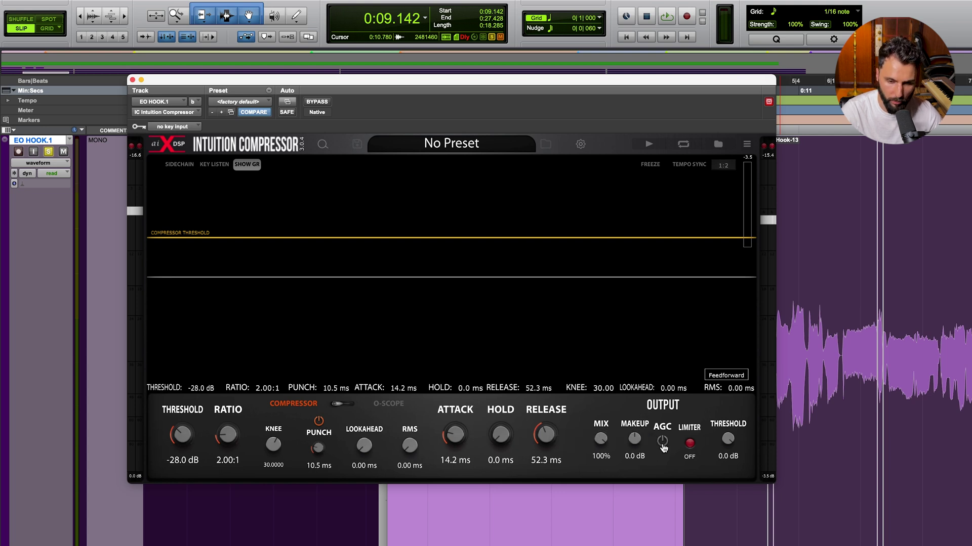
pyautogui.click(662, 443)
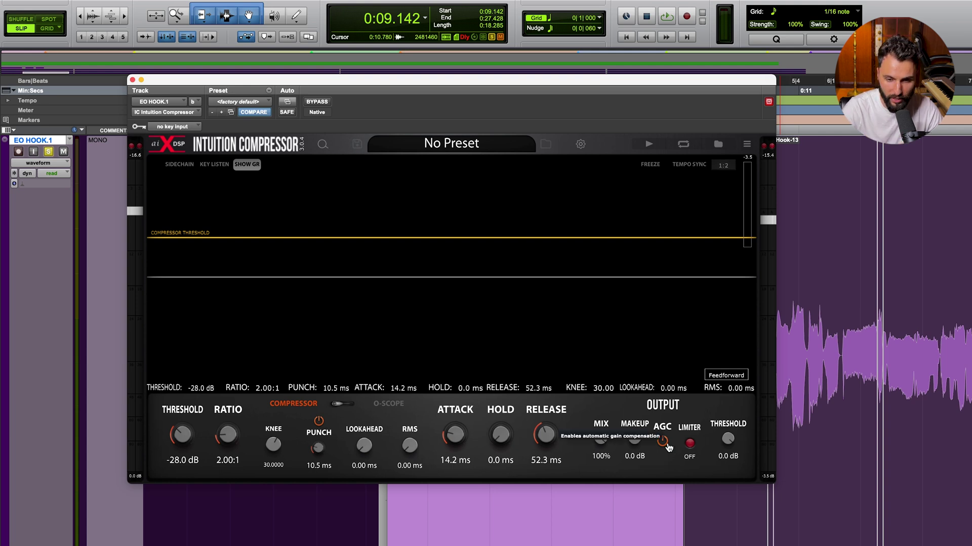
pyautogui.press('space')
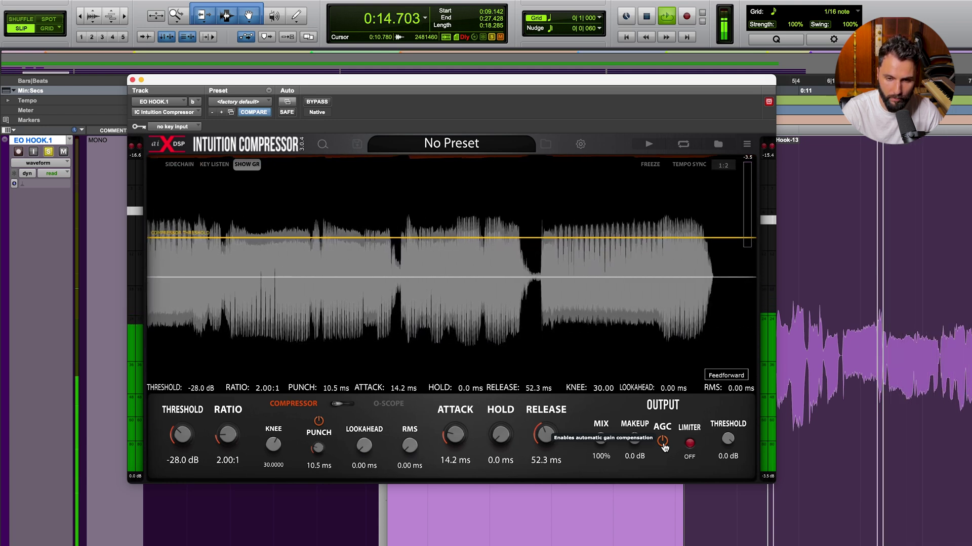
pyautogui.click(662, 441)
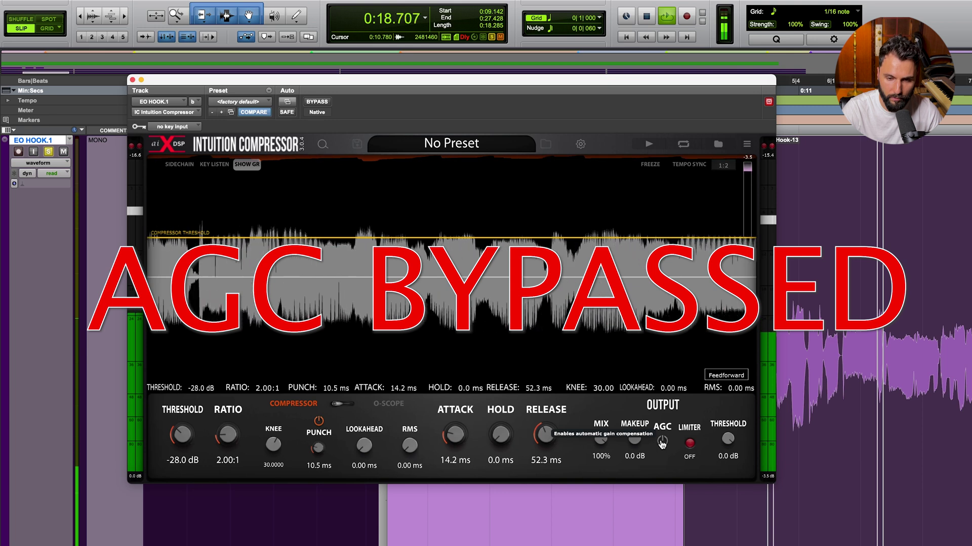
pyautogui.click(662, 442)
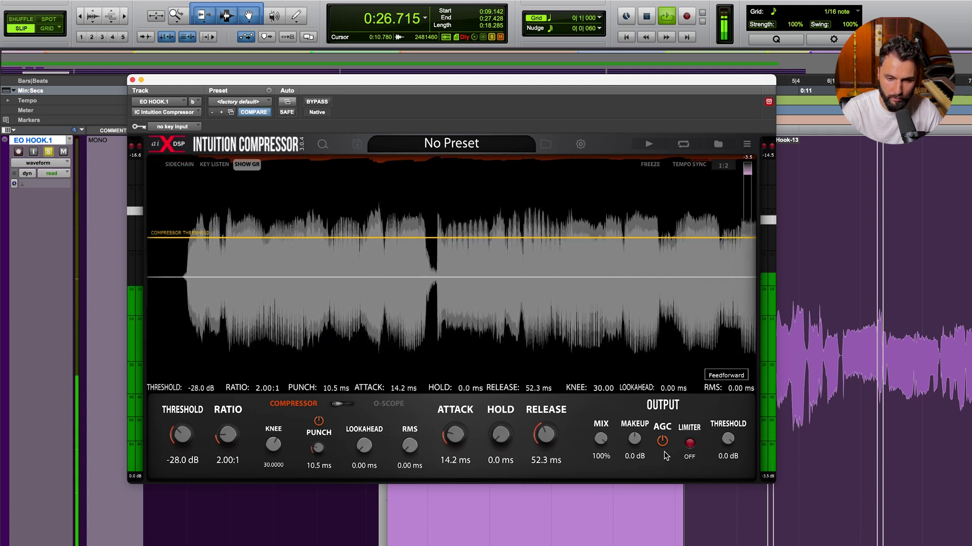
pyautogui.press('space')
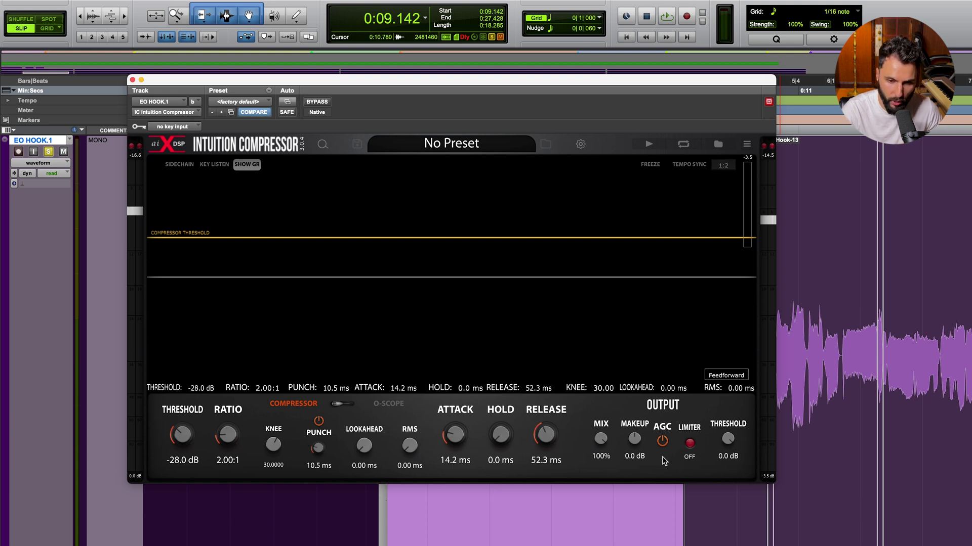
pyautogui.click(693, 464)
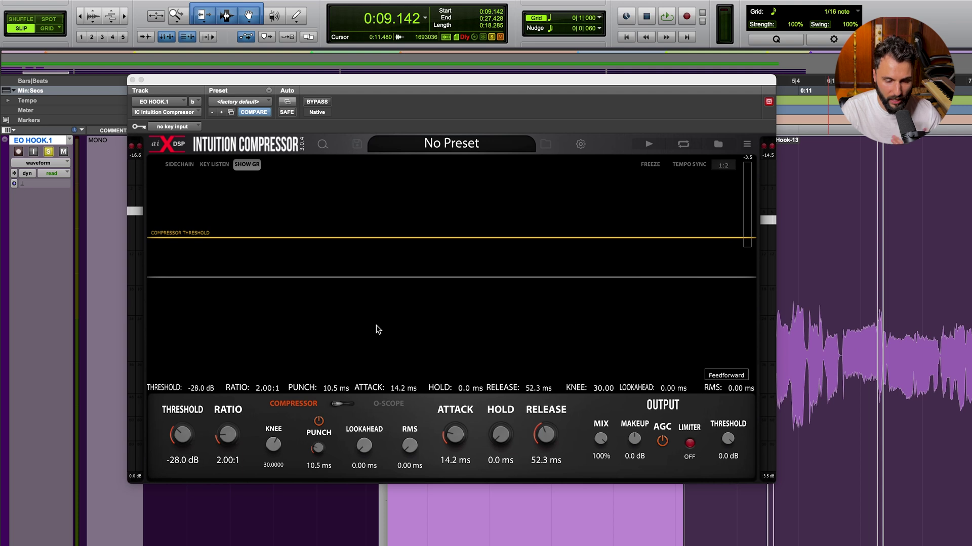
# - Clear the compressor's input and output peak readings, play the hook vocal to compare both peak levels, and stop playback
pyautogui.click(142, 157)
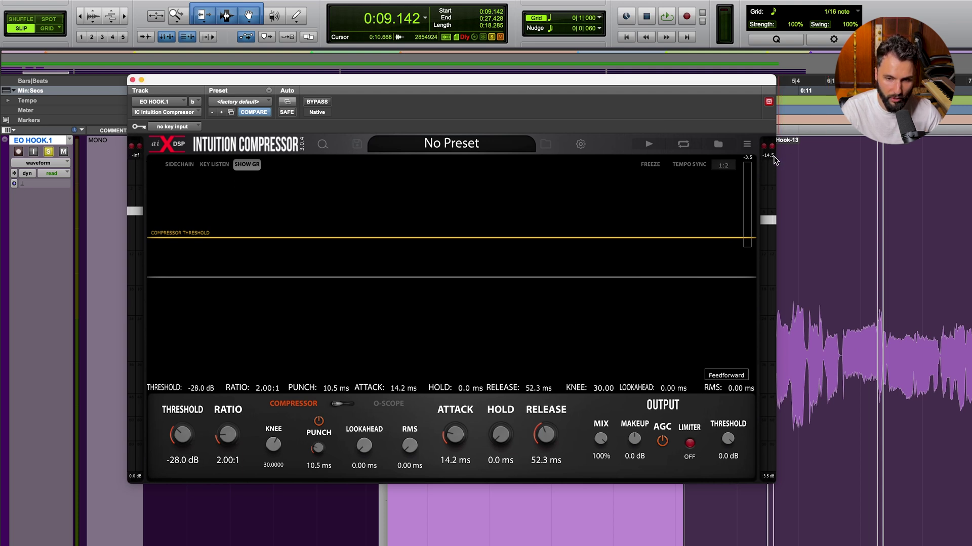
pyautogui.click(770, 156)
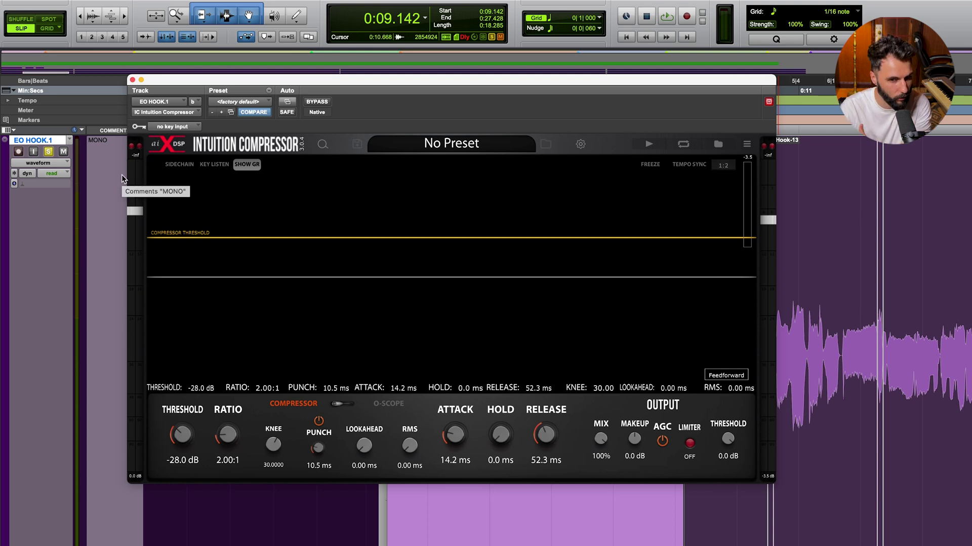
pyautogui.press('space')
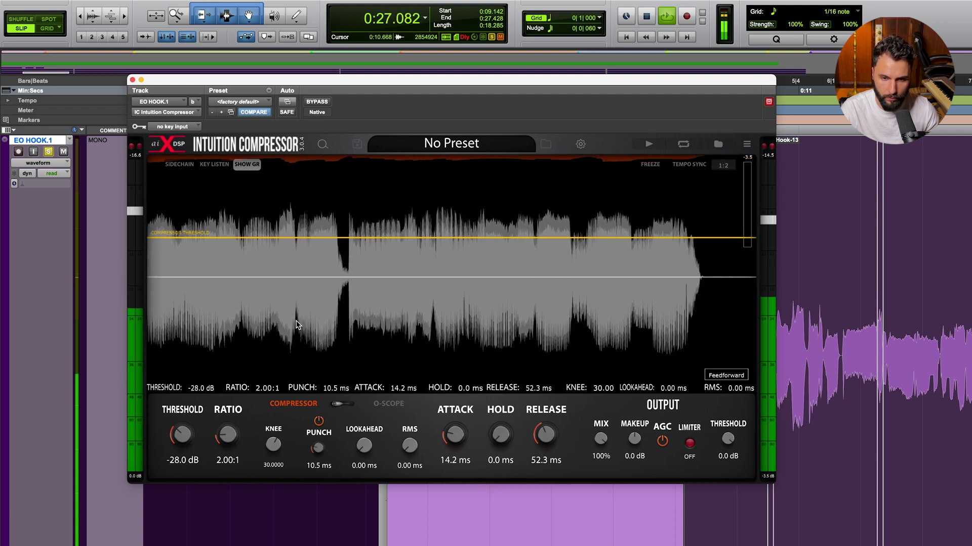
pyautogui.press('space')
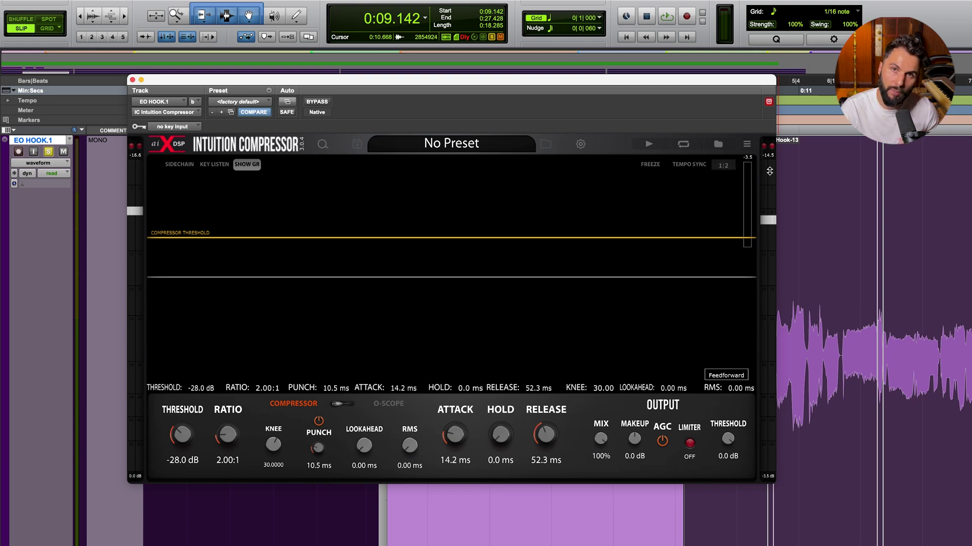
# - Reset the compressor's output fader and lower it to -3.0 dB, checking the playing vocal's level against bypass
pyautogui.moveTo(767, 221)
pyautogui.mouseDown()
pyautogui.moveTo(766, 334)
pyautogui.moveTo(768, 223)
pyautogui.mouseUp()
pyautogui.keyDown('alt'); pyautogui.click(770, 223); pyautogui.keyUp('alt')
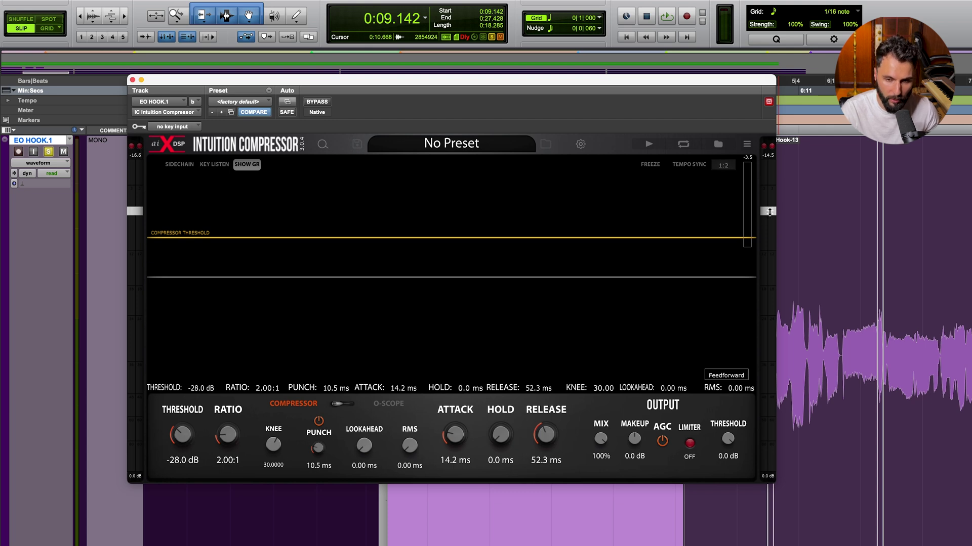
pyautogui.moveTo(769, 219)
pyautogui.mouseDown()
pyautogui.moveTo(770, 452)
pyautogui.moveTo(796, 230)
pyautogui.moveTo(768, 300)
pyautogui.moveTo(770, 220)
pyautogui.mouseUp()
pyautogui.doubleClick(790, 304)
pyautogui.press('space')
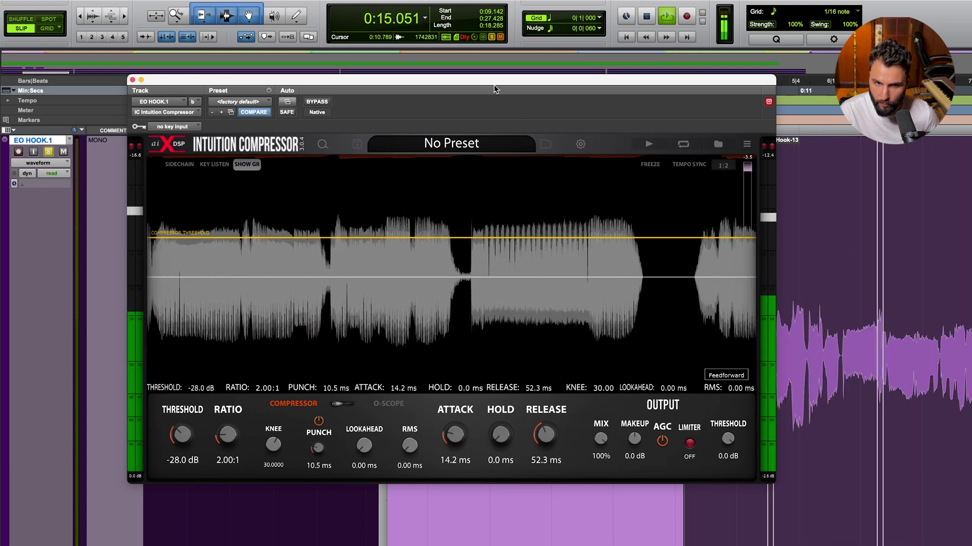
pyautogui.click(317, 102)
pyautogui.click(320, 103)
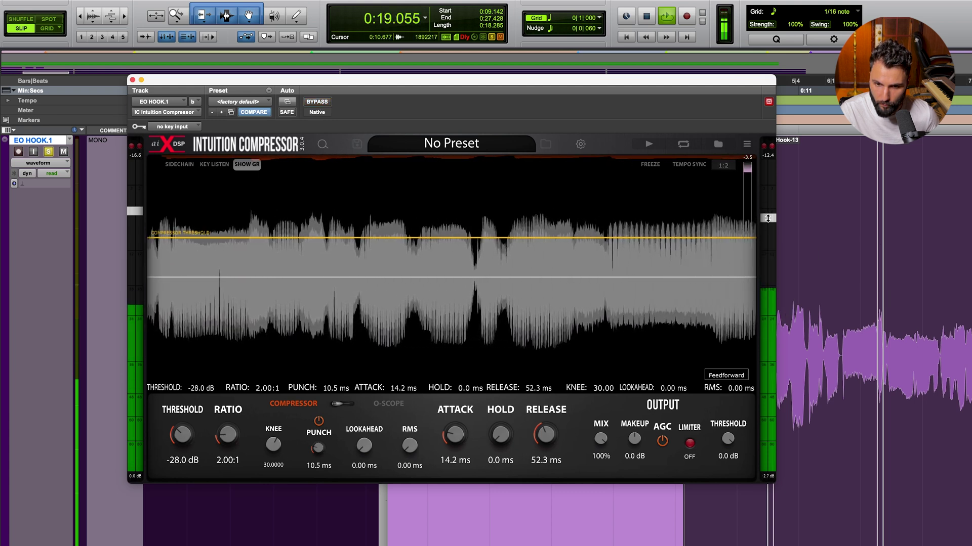
pyautogui.moveTo(767, 218); pyautogui.dragTo(767, 220)
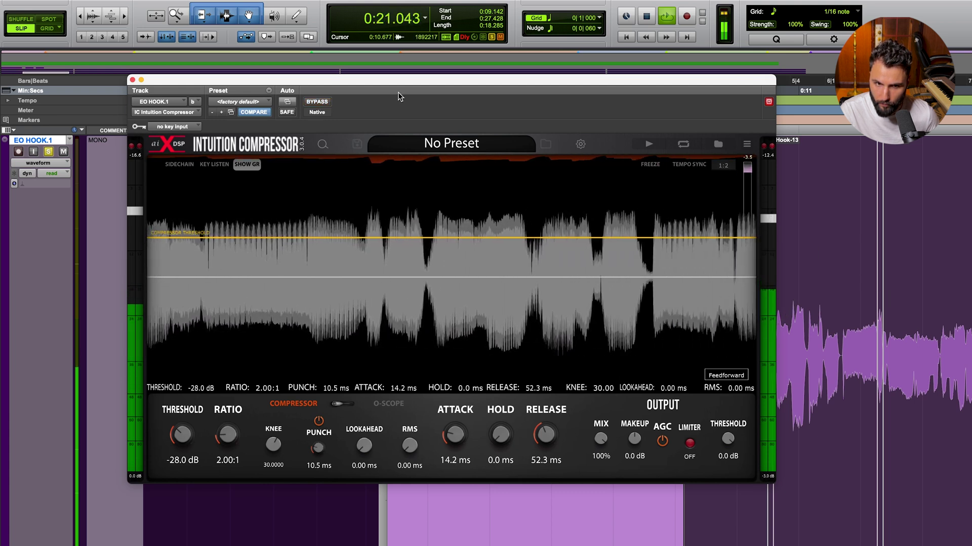
# - Compare the vocal with the compressor bypassed and active, leave it active and stop playback
pyautogui.click(311, 102)
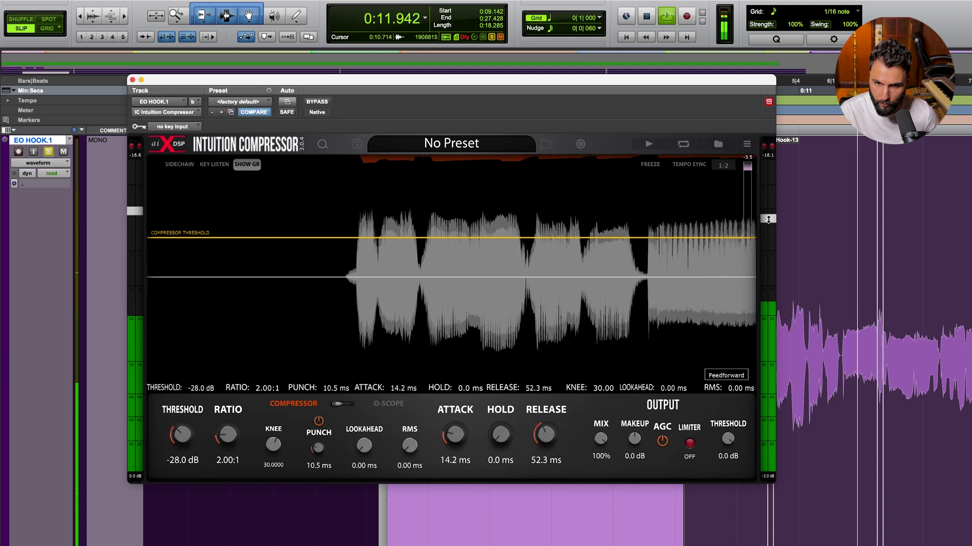
pyautogui.click(318, 102)
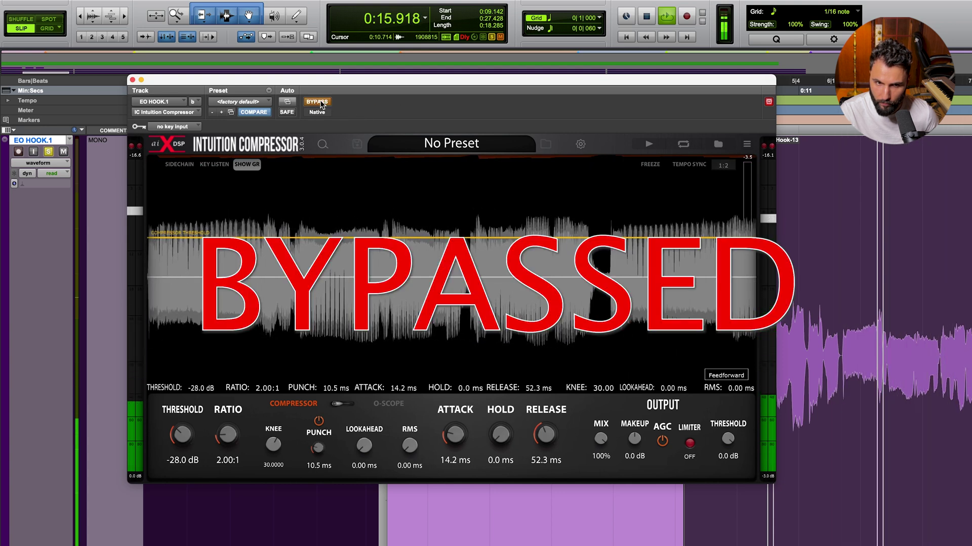
pyautogui.click(318, 102)
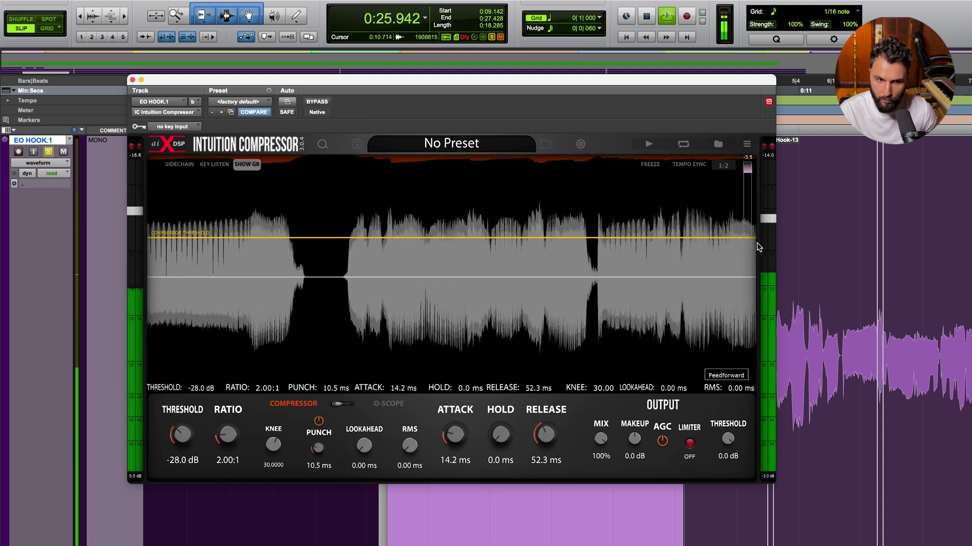
pyautogui.press('space')
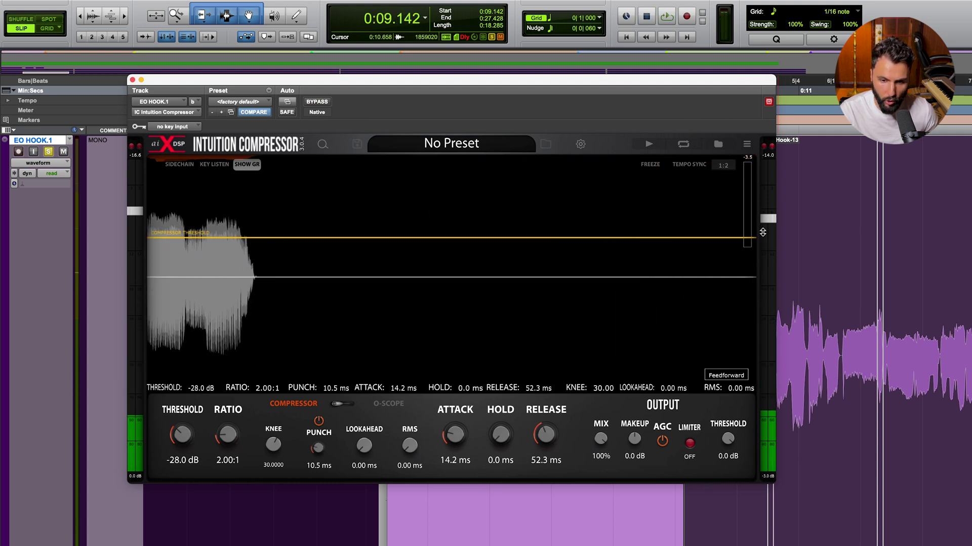
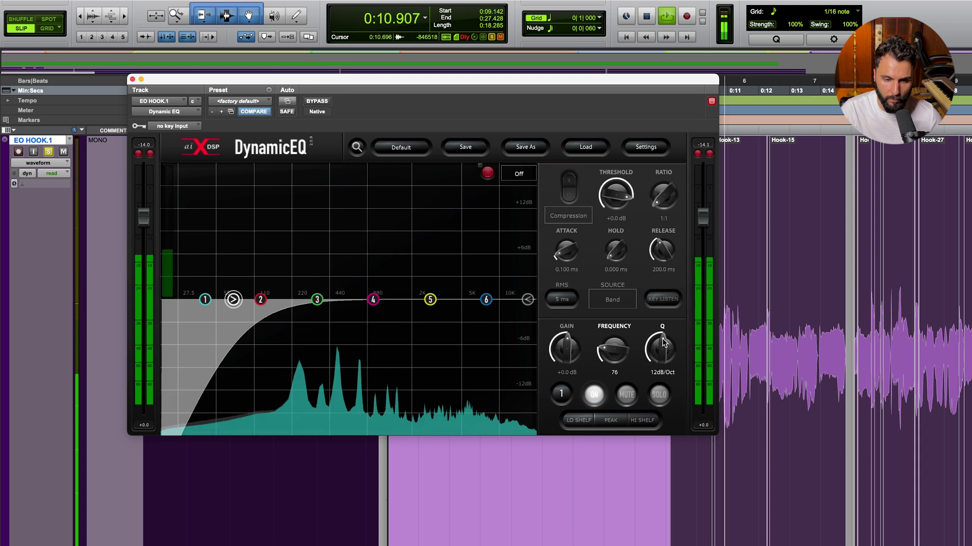
# - Compare the Dynamic EQ's high-pass filter off and on while the vocal plays, leave it on and stop playback
pyautogui.click(593, 399)
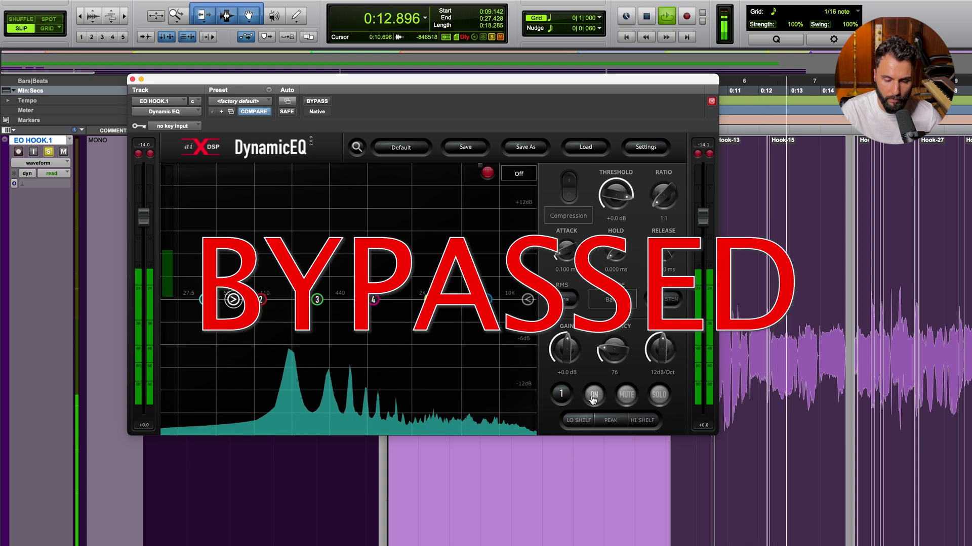
pyautogui.click(593, 399)
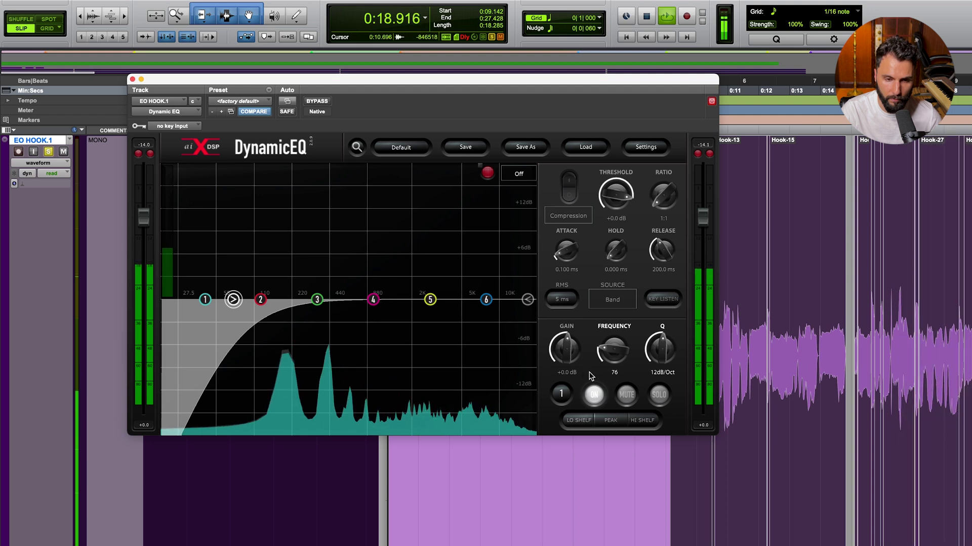
pyautogui.click(595, 395)
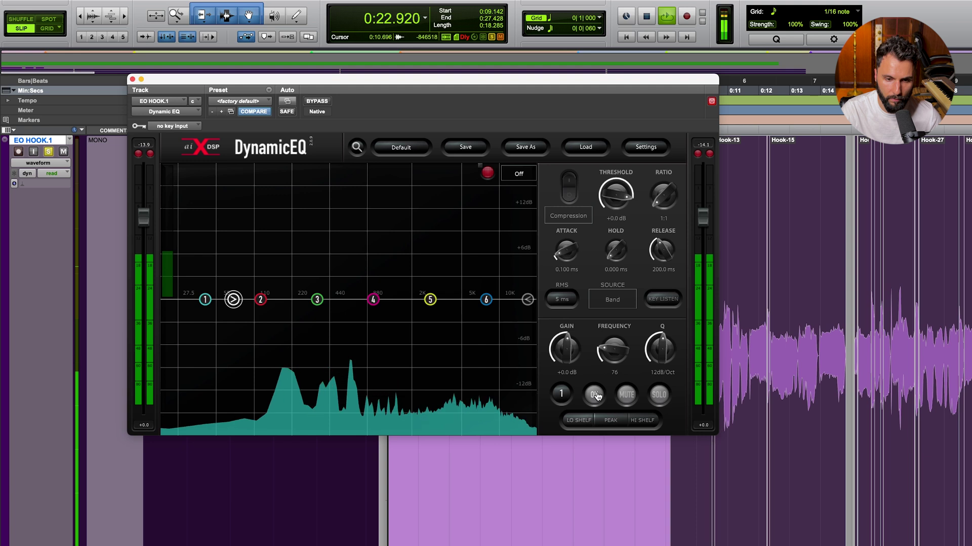
pyautogui.click(594, 394)
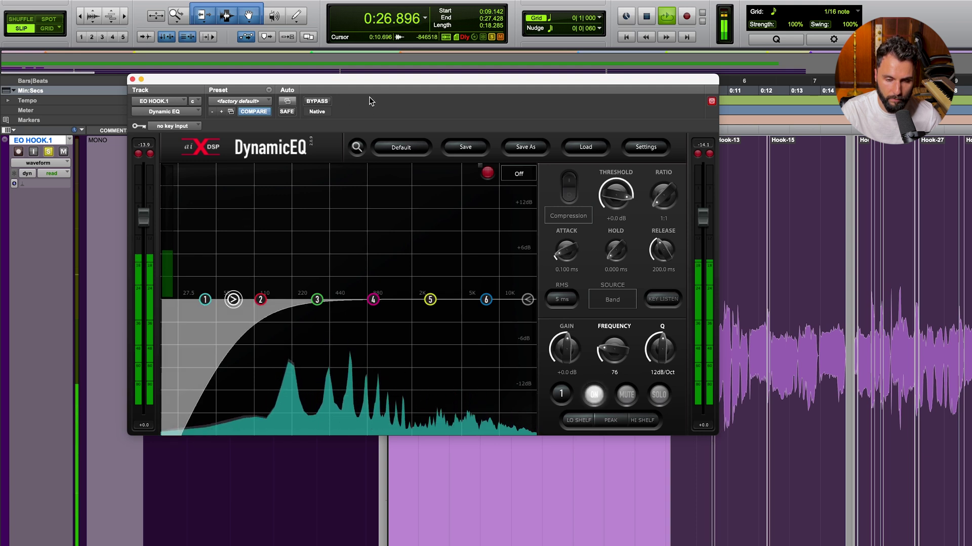
pyautogui.press('space')
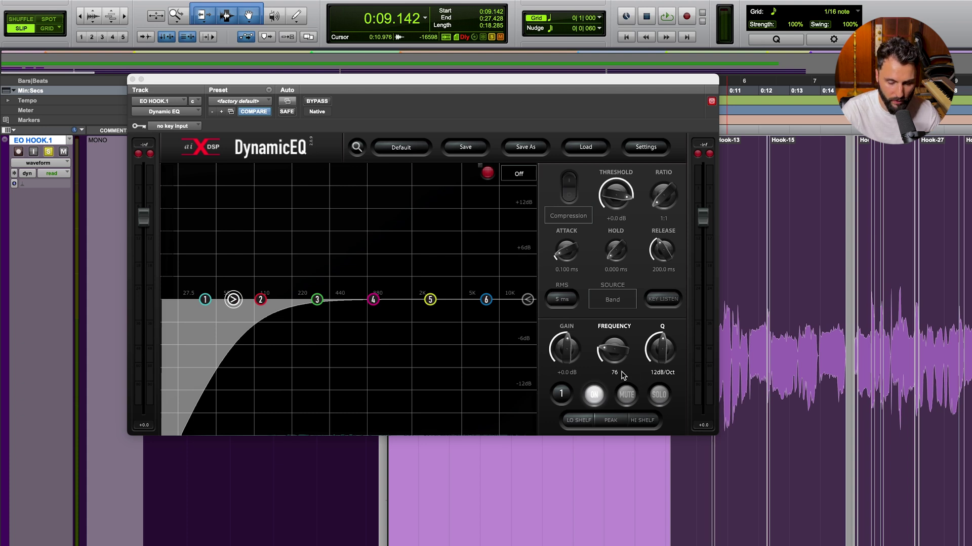
# - Solo band 3 while the vocal plays and set its frequency to 478 Hz, Q to 3.90 and release to 0 ms
pyautogui.click(318, 300)
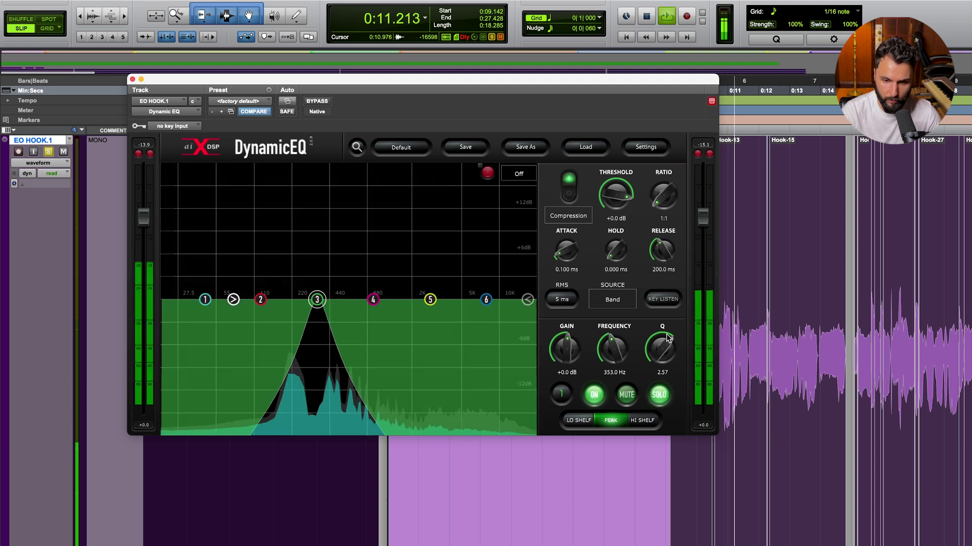
pyautogui.moveTo(625, 348); pyautogui.dragTo(677, 348)
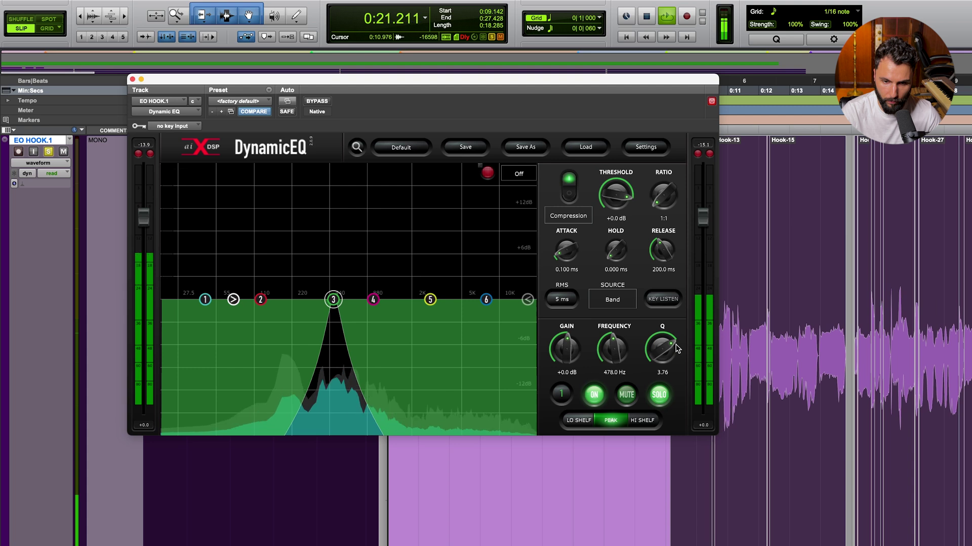
pyautogui.moveTo(678, 348); pyautogui.dragTo(665, 364)
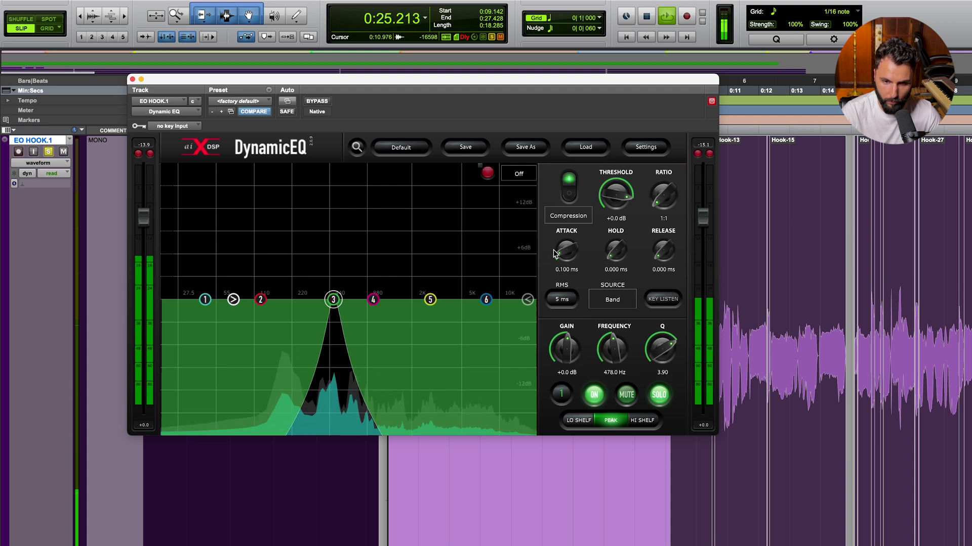
# - Set band 3's attack to 0 ms and its compression ratio to 2:1
pyautogui.moveTo(553, 250); pyautogui.dragTo(562, 278)
pyautogui.click(663, 220)
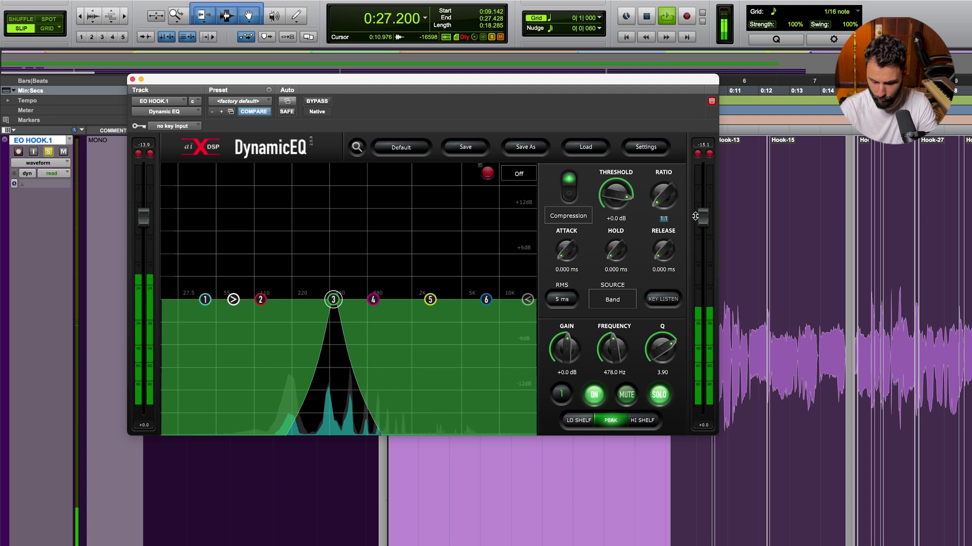
pyautogui.write('2')
pyautogui.press('Return')
# - Take band 3 out of solo and set its threshold to -41.0 dB and release to 43.36 ms
pyautogui.moveTo(616, 198); pyautogui.dragTo(616, 236)
pyautogui.click(663, 396)
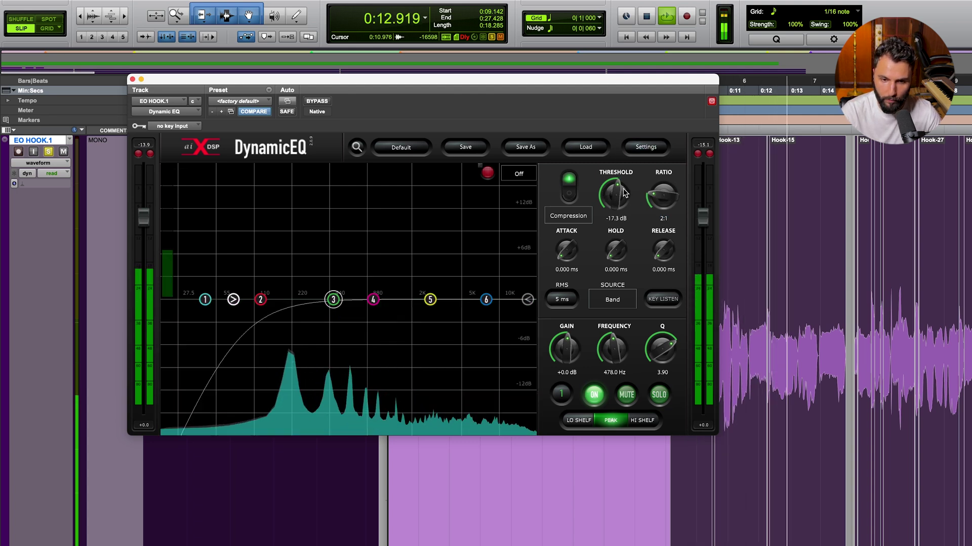
pyautogui.moveTo(623, 188); pyautogui.dragTo(623, 230)
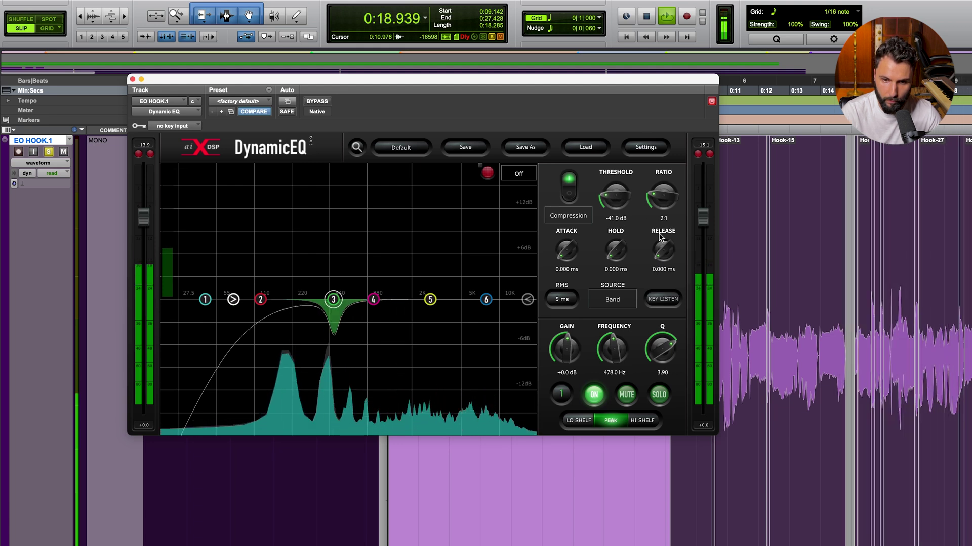
pyautogui.moveTo(660, 244); pyautogui.dragTo(664, 226)
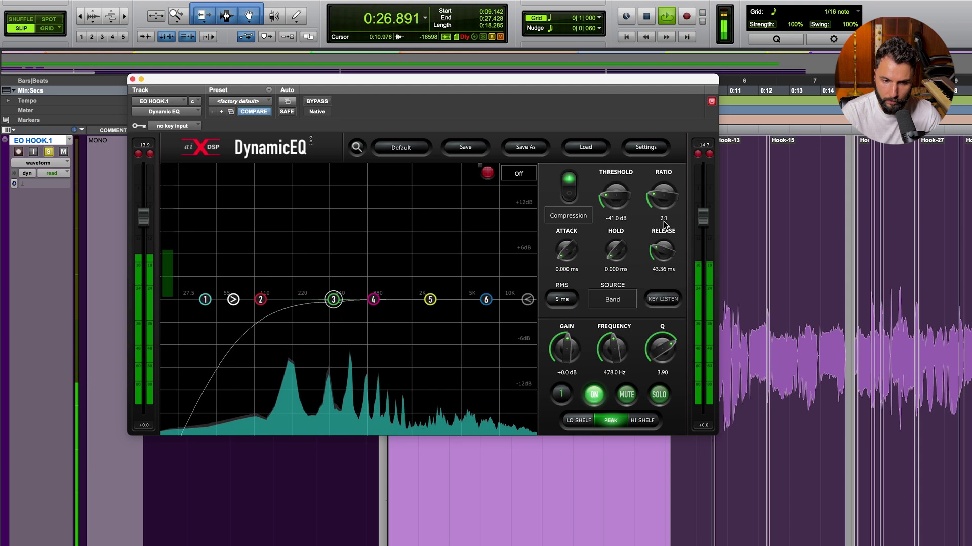
# - Compare band 3 off and on while the vocal plays, leave it on and stop playback
pyautogui.click(596, 403)
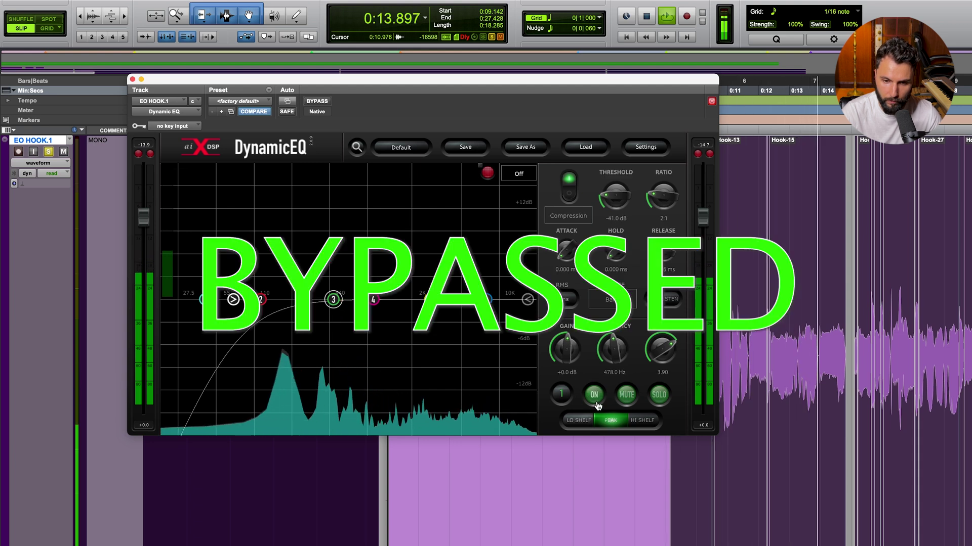
pyautogui.click(595, 400)
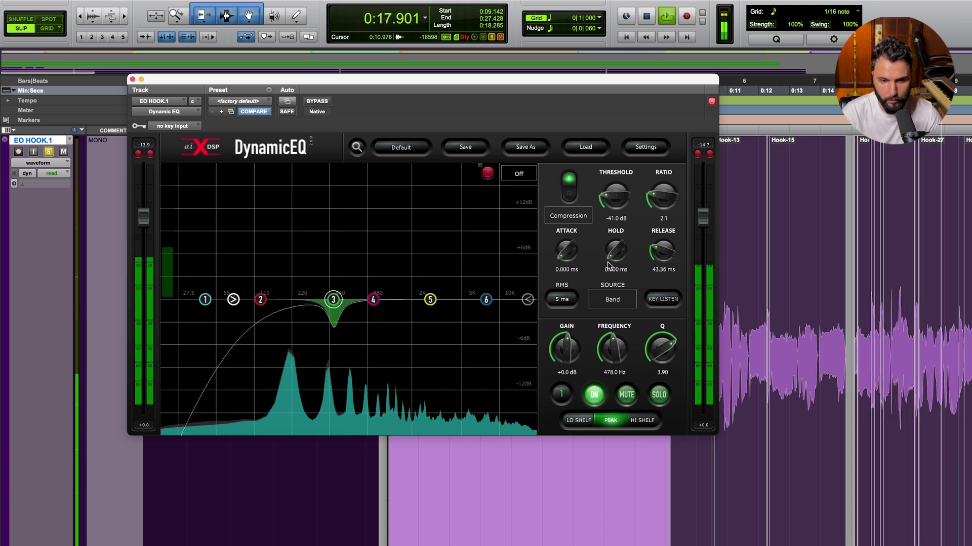
pyautogui.press('space')
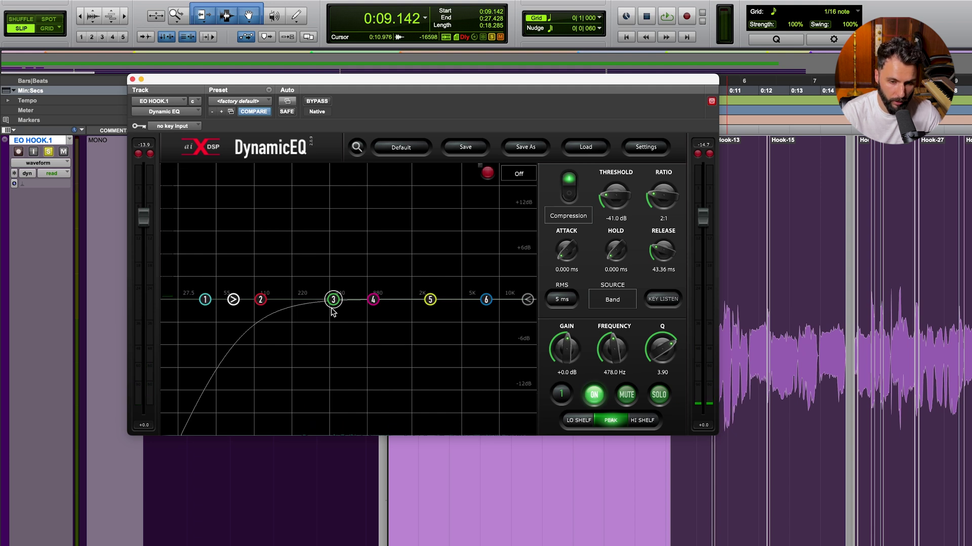
# - Solo band 4 while the vocal plays, set its frequency to 903 Hz and Q to 4.74, and take it out of solo
pyautogui.click(373, 300)
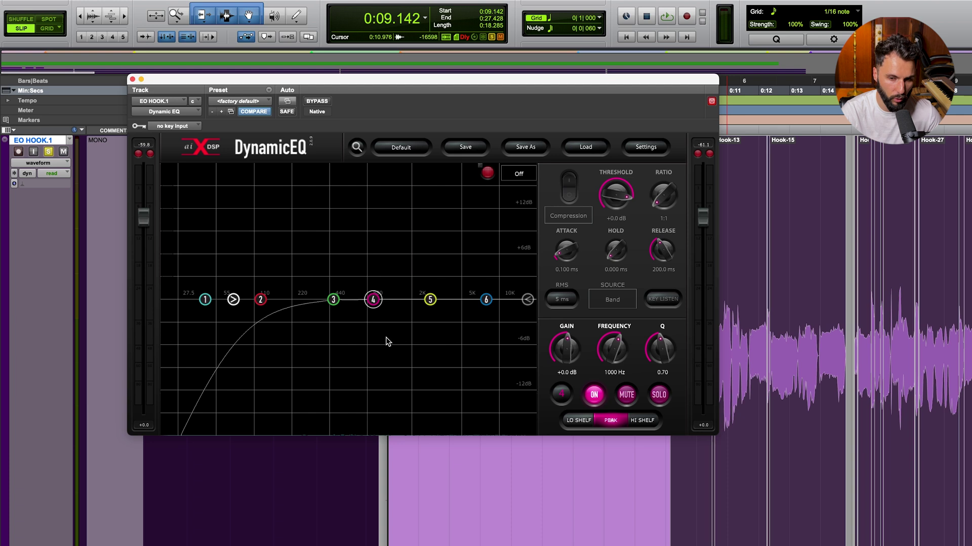
pyautogui.click(666, 395)
pyautogui.press('space')
pyautogui.moveTo(661, 349); pyautogui.dragTo(621, 346)
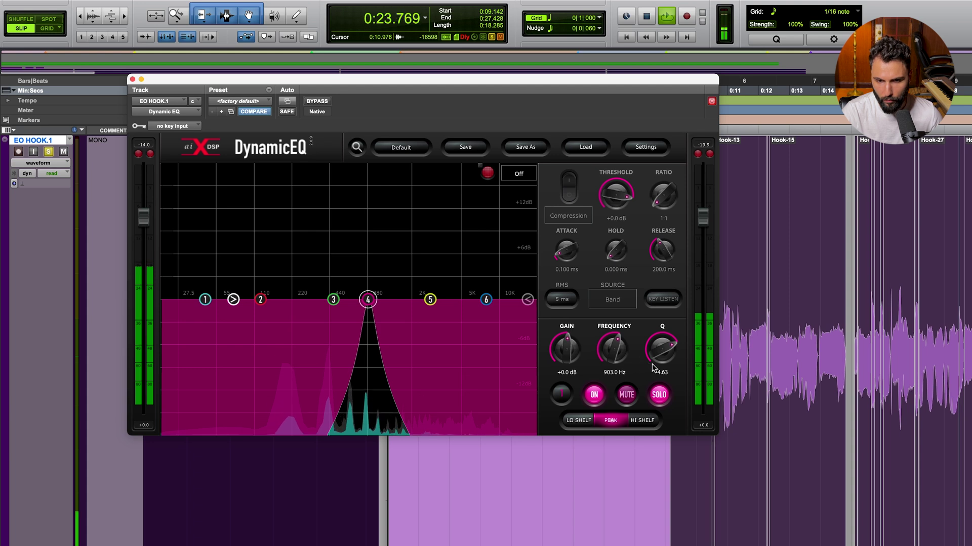
pyautogui.click(660, 395)
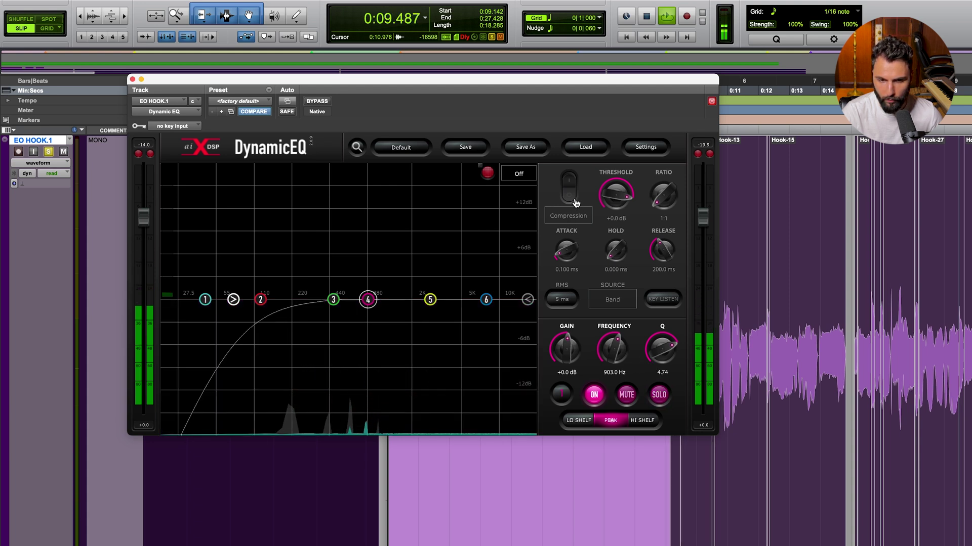
# - Enable compression on band 4 with 0 ms attack and release, a 2:1 ratio and a -41.8 dB threshold
pyautogui.click(569, 187)
pyautogui.keyDown('alt'); pyautogui.click(664, 259); pyautogui.keyUp('alt')
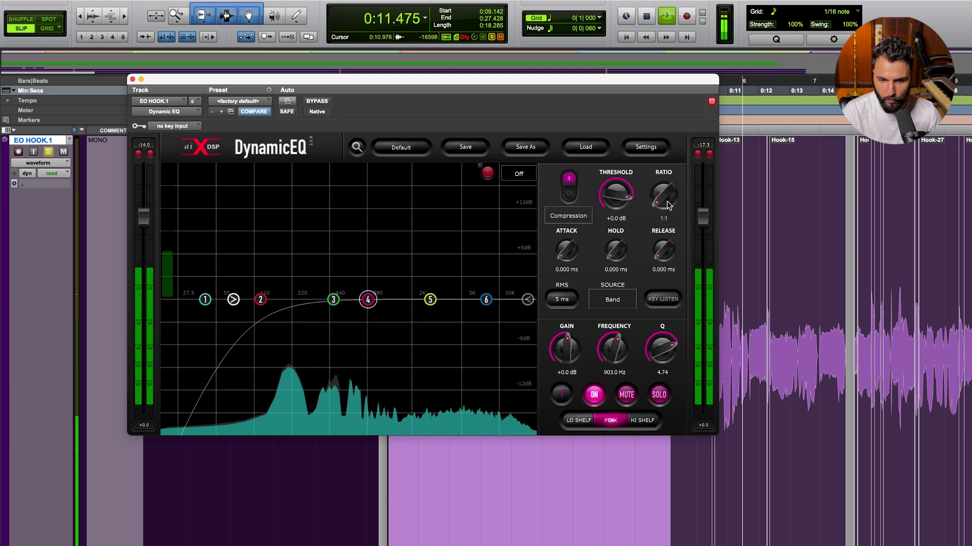
pyautogui.moveTo(663, 221); pyautogui.dragTo(626, 275)
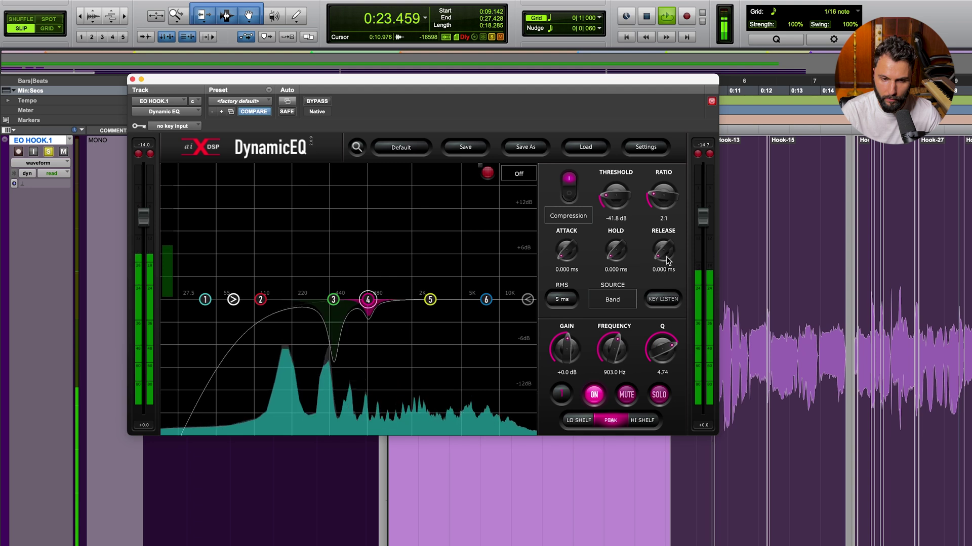
# - Fine-tune band 4's release to 2.195 ms and its threshold to -41.1 dB while the vocal plays
pyautogui.moveTo(667, 261); pyautogui.dragTo(666, 255)
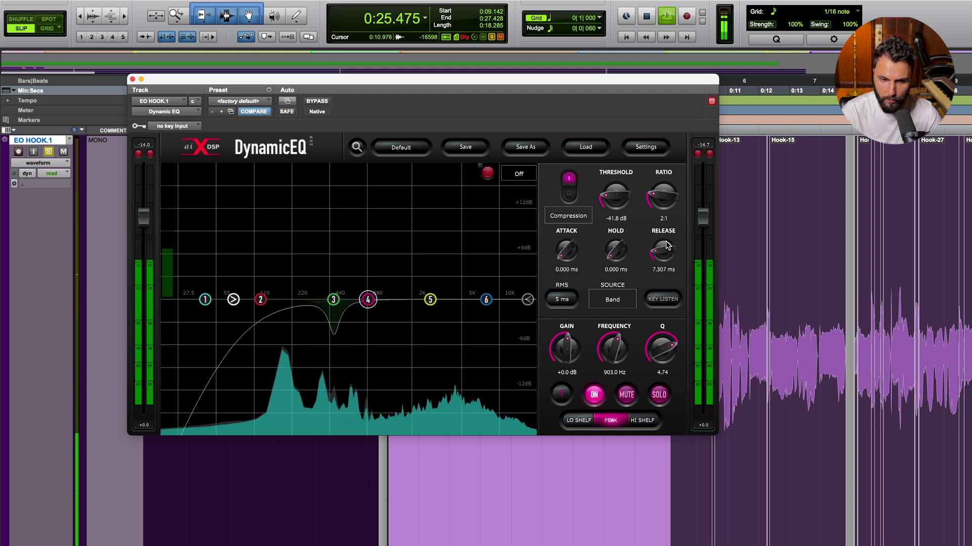
pyautogui.moveTo(667, 245); pyautogui.dragTo(668, 253)
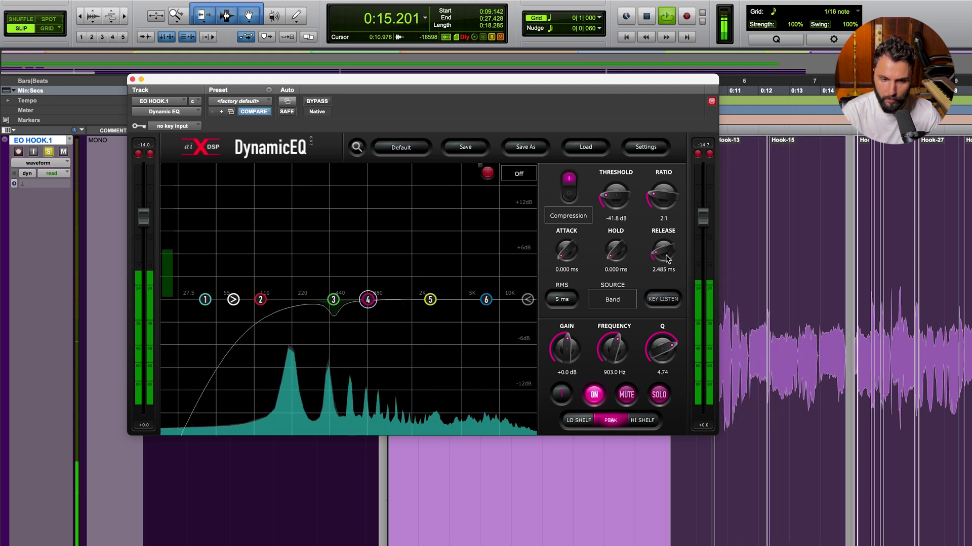
pyautogui.moveTo(666, 255); pyautogui.dragTo(666, 258)
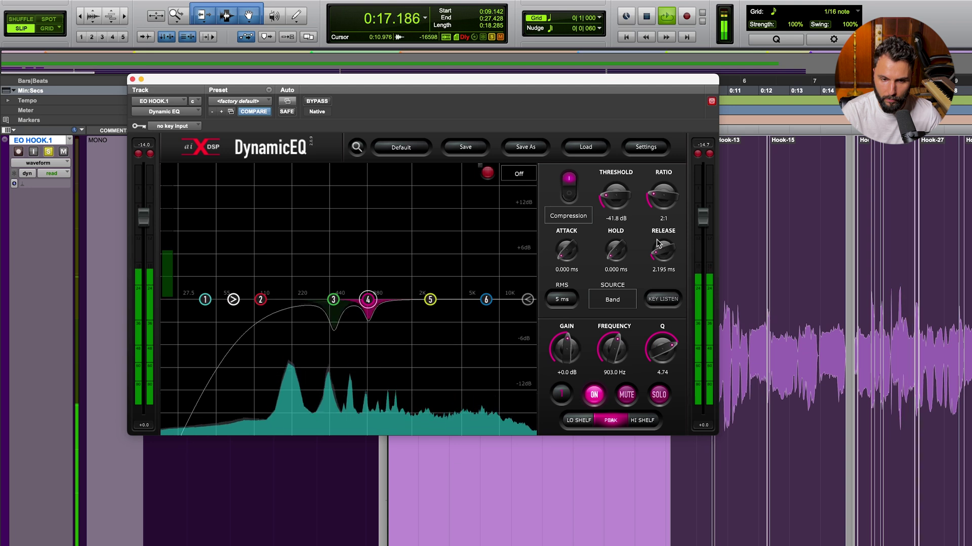
pyautogui.moveTo(628, 206); pyautogui.dragTo(624, 203)
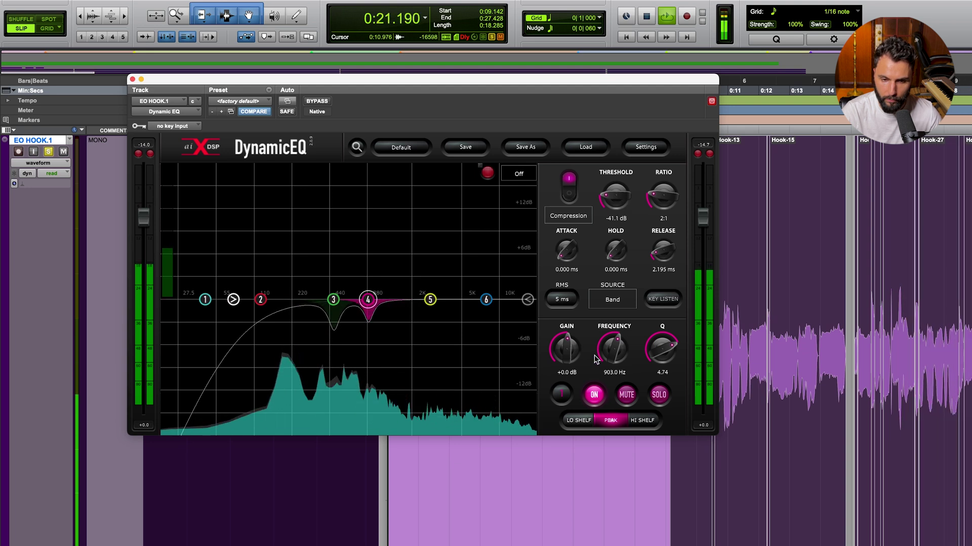
# - Compare band 4 off and on while the vocal plays, leave it on and stop playback
pyautogui.click(594, 396)
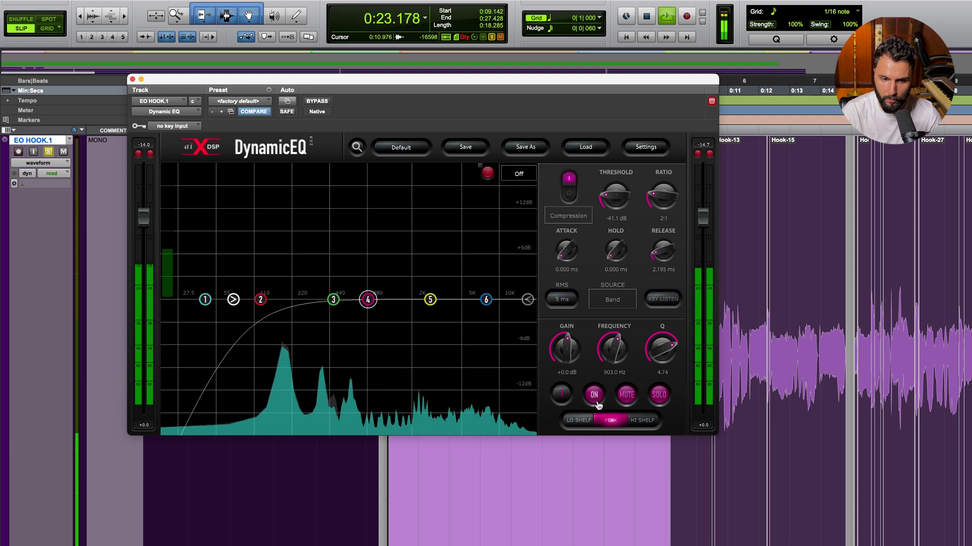
pyautogui.click(596, 400)
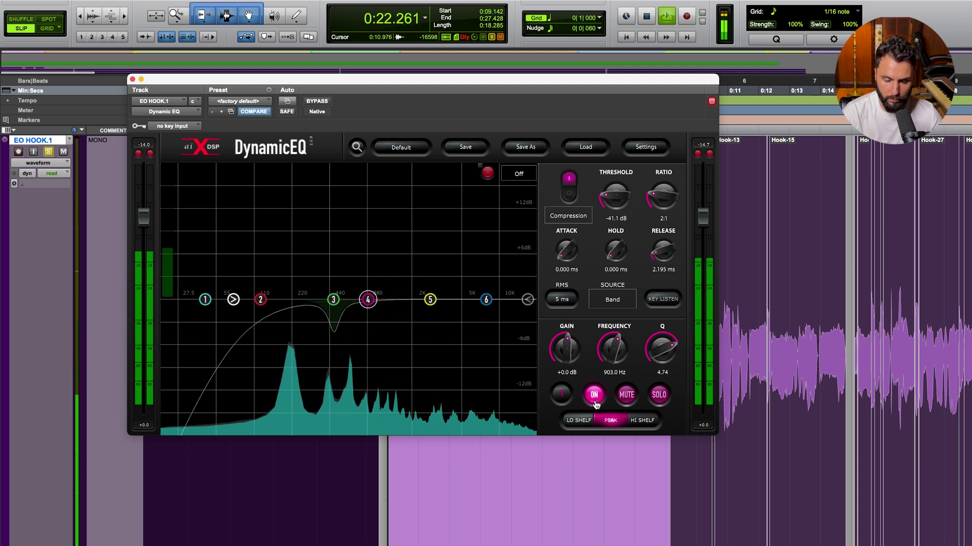
pyautogui.click(594, 397)
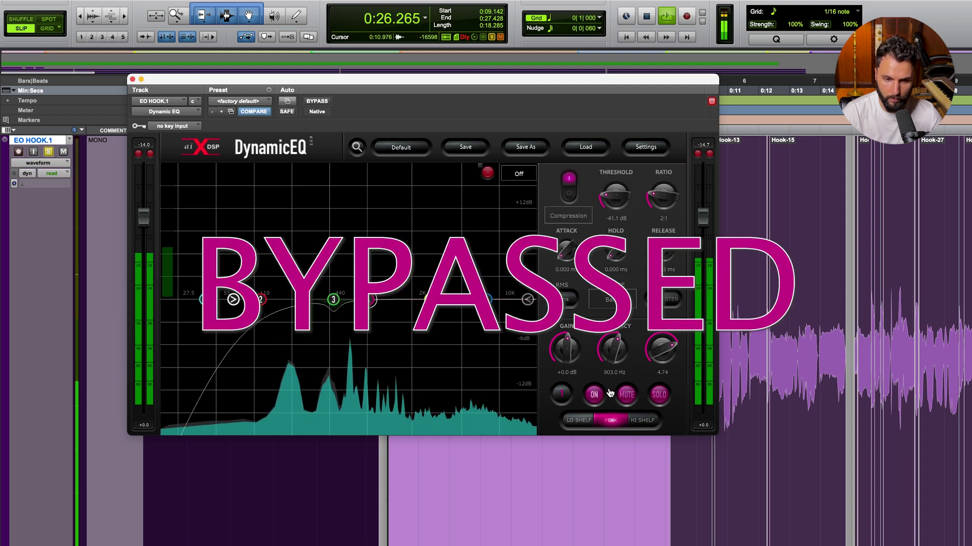
pyautogui.click(595, 396)
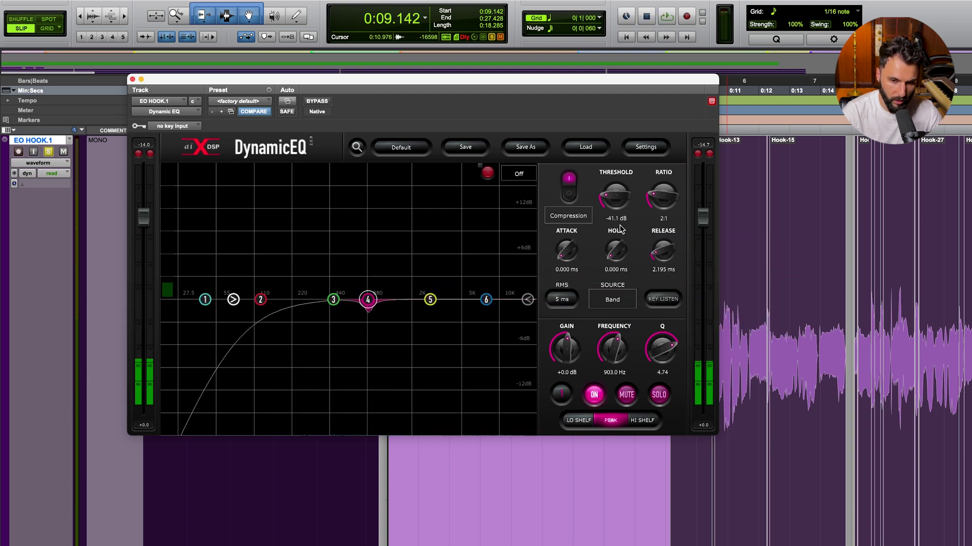
# - Solo band 5 with compression enabled while the vocal plays, and set its Q to 5.30 and frequency to 4300 Hz
pyautogui.click(431, 299)
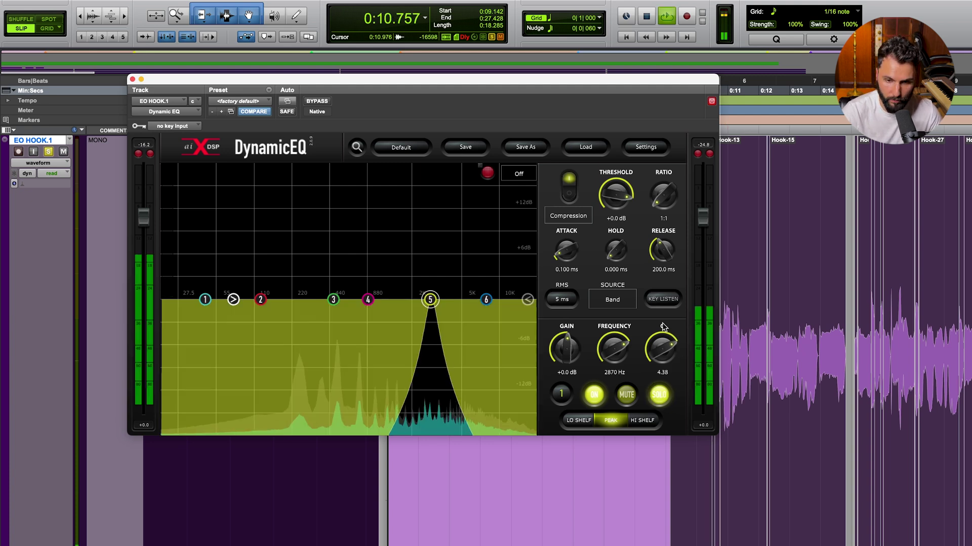
pyautogui.moveTo(665, 329); pyautogui.dragTo(664, 324)
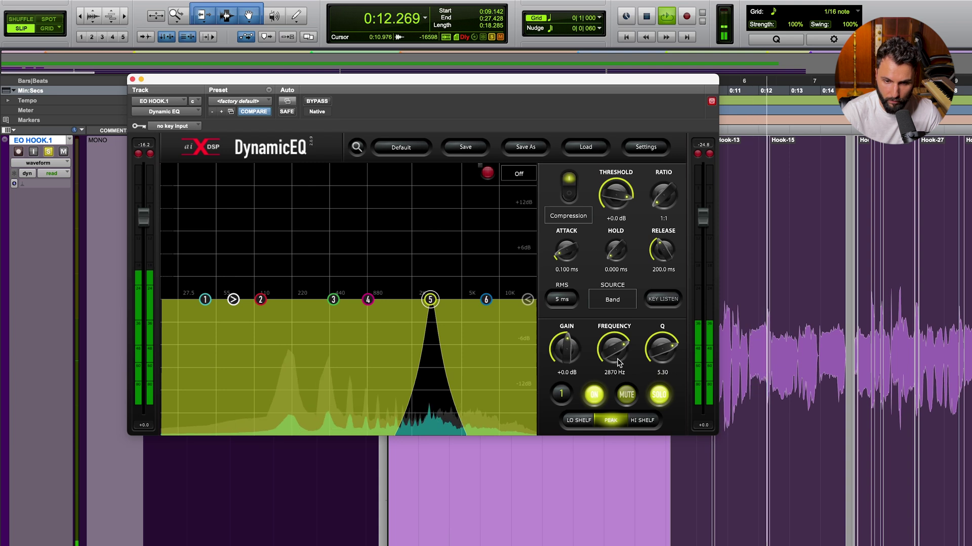
pyautogui.moveTo(618, 362); pyautogui.dragTo(619, 355)
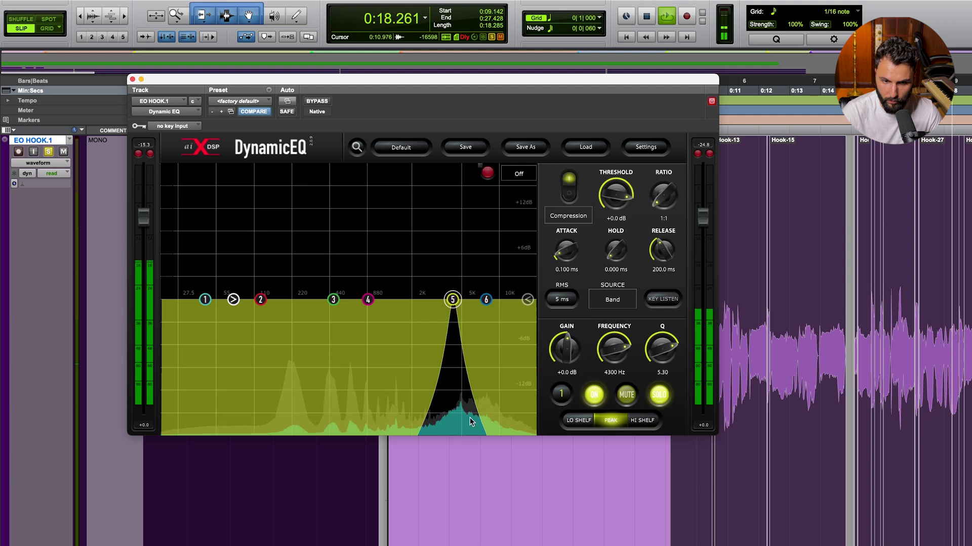
# - Audition the vocal with band 5 muted instead of soloed, unmute the band and set its Q to 4.96
pyautogui.click(630, 401)
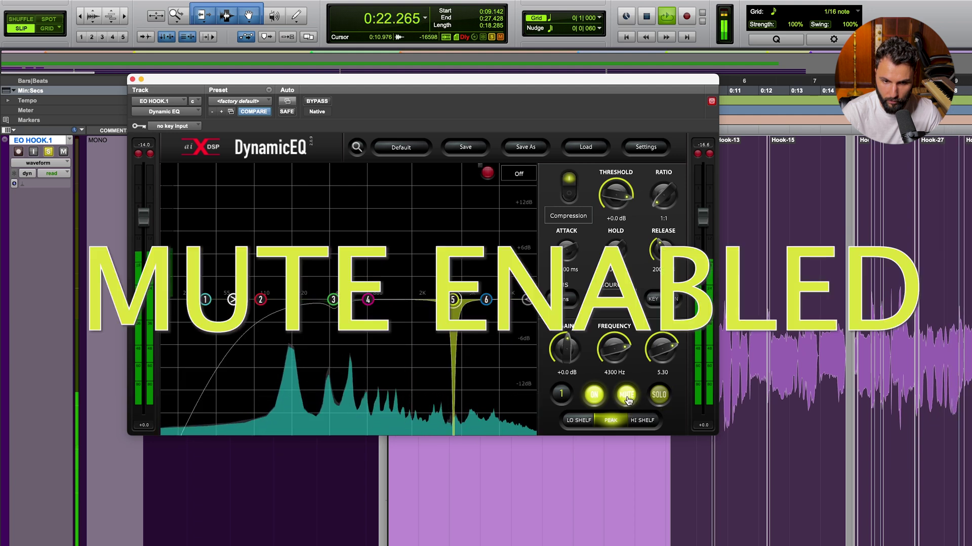
pyautogui.click(628, 401)
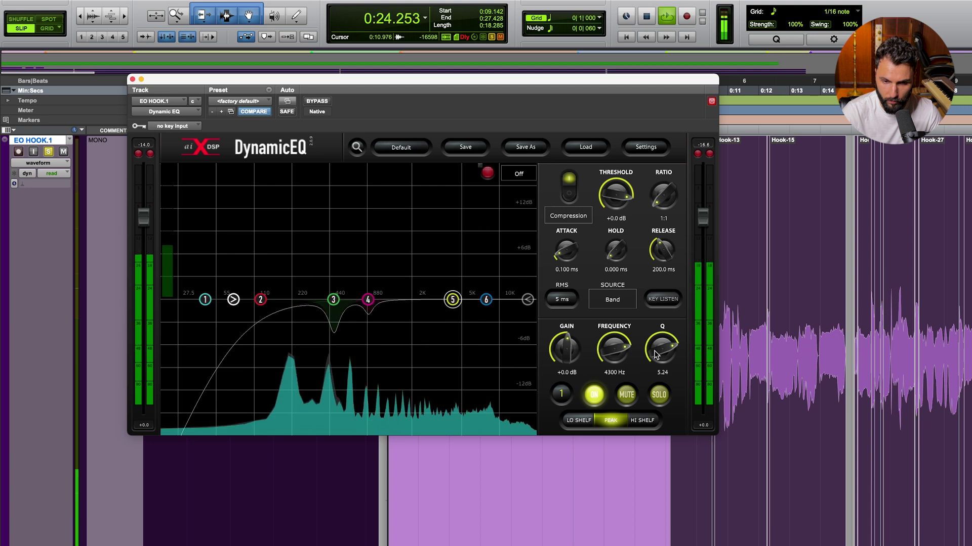
pyautogui.moveTo(656, 349); pyautogui.dragTo(655, 356)
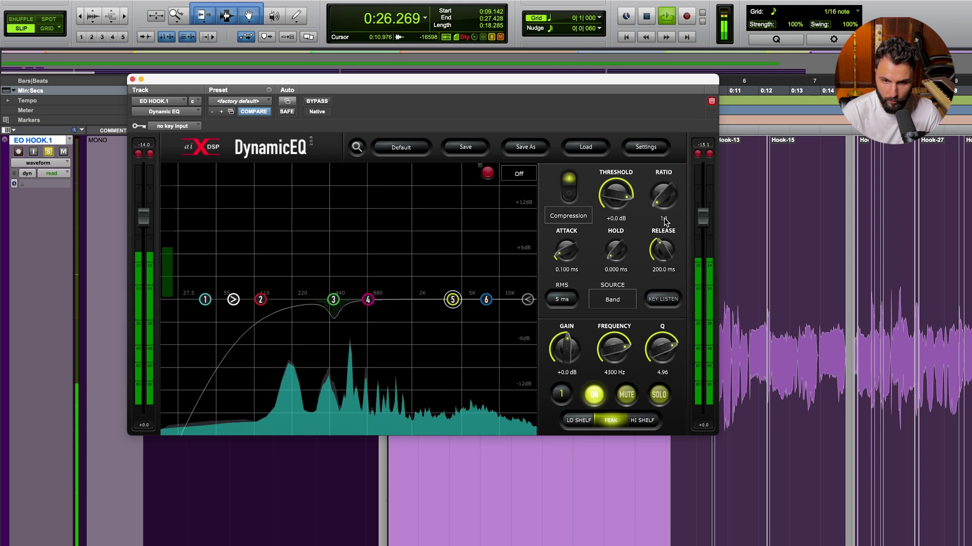
# - Set band 5's compression ratio to 1.5:1, attack and release to 0 ms, and threshold to -47.1 dB
pyautogui.moveTo(664, 222); pyautogui.dragTo(683, 213)
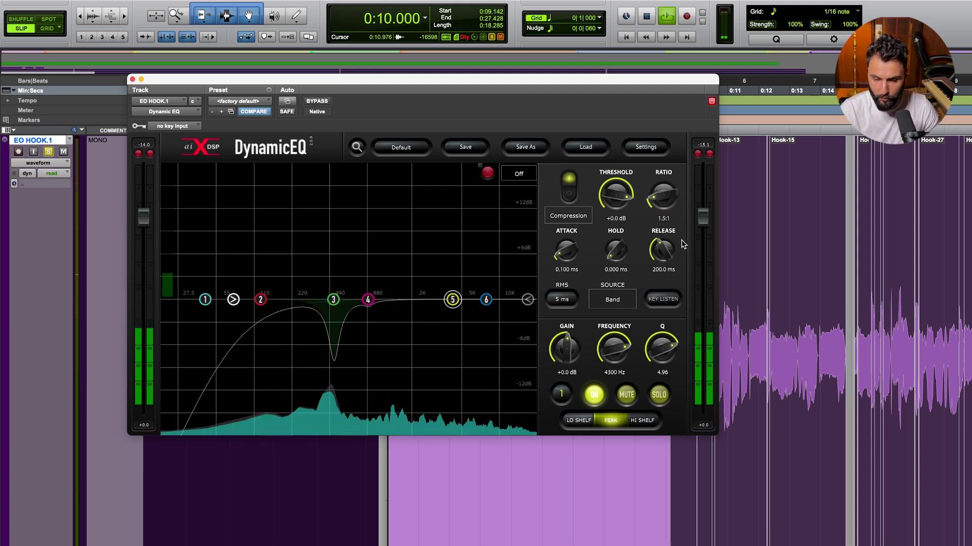
pyautogui.moveTo(665, 251); pyautogui.dragTo(661, 365)
pyautogui.moveTo(568, 252); pyautogui.dragTo(572, 283)
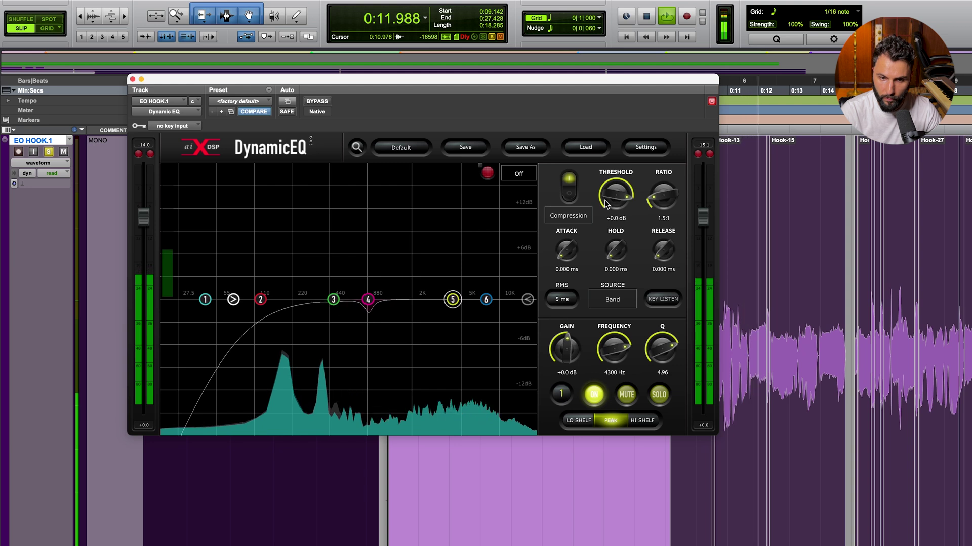
pyautogui.moveTo(606, 203); pyautogui.dragTo(607, 281)
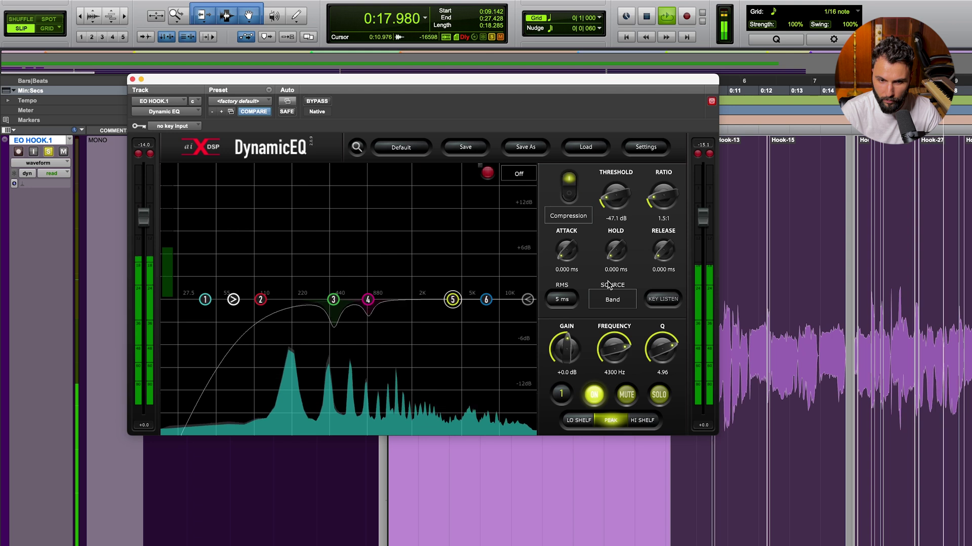
# - Set band 5's release to 4.061 ms and its hold to 0.022 ms while the vocal plays
pyautogui.moveTo(669, 253); pyautogui.dragTo(670, 250)
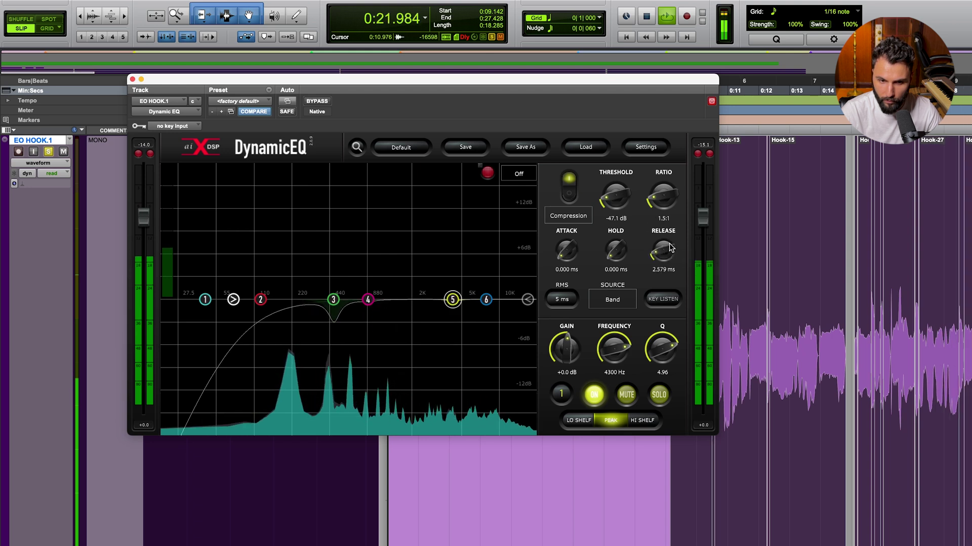
pyautogui.moveTo(671, 247); pyautogui.dragTo(670, 246)
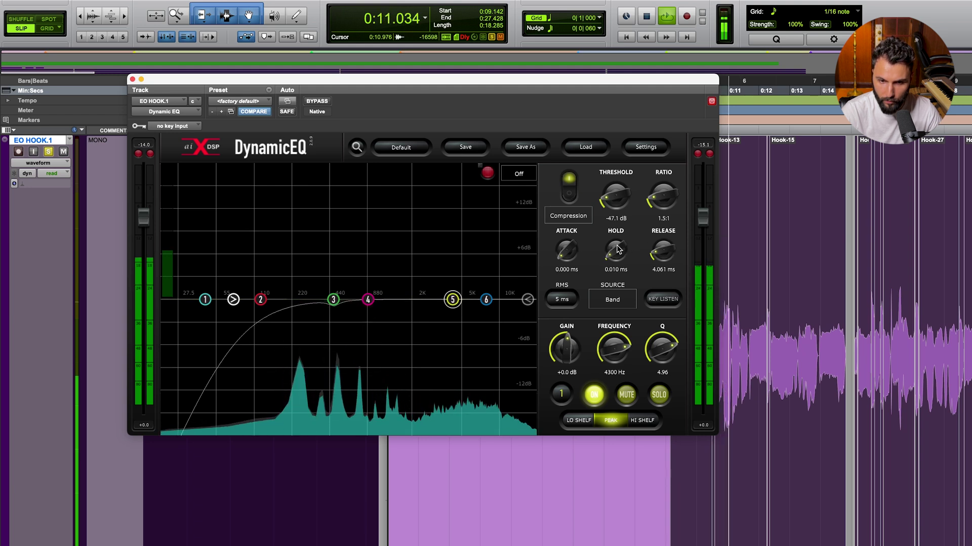
pyautogui.moveTo(618, 249); pyautogui.dragTo(619, 252)
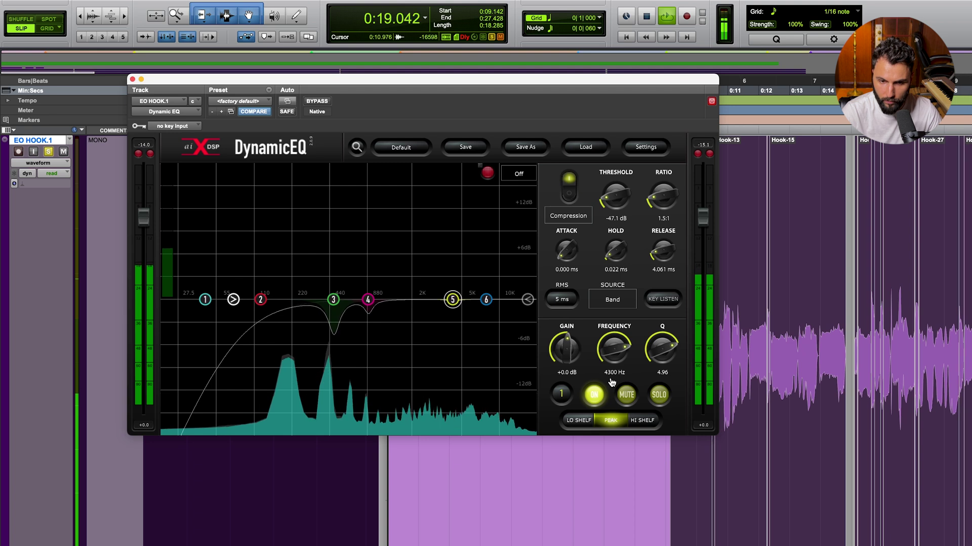
# - Compare band 5 off and on while the vocal plays, leave it on and stop playback
pyautogui.click(595, 396)
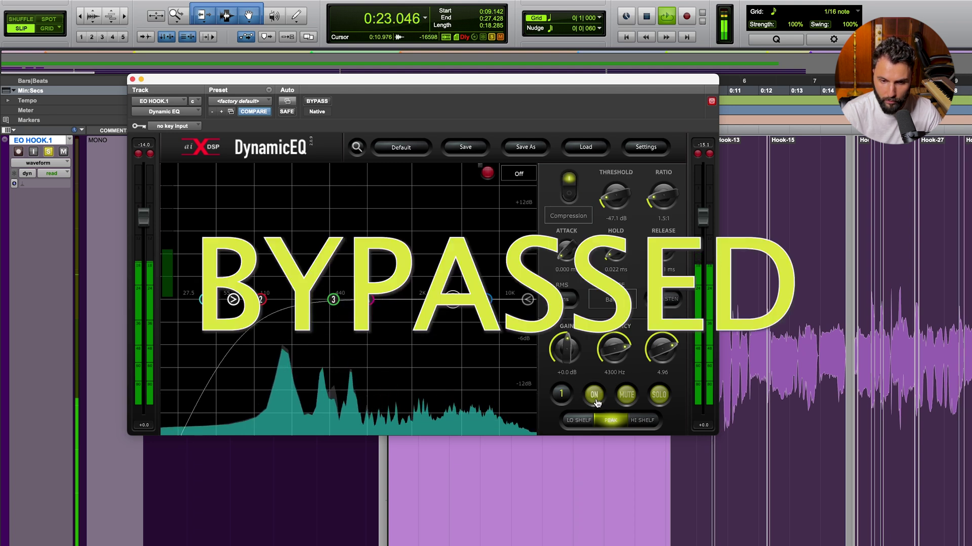
pyautogui.click(595, 395)
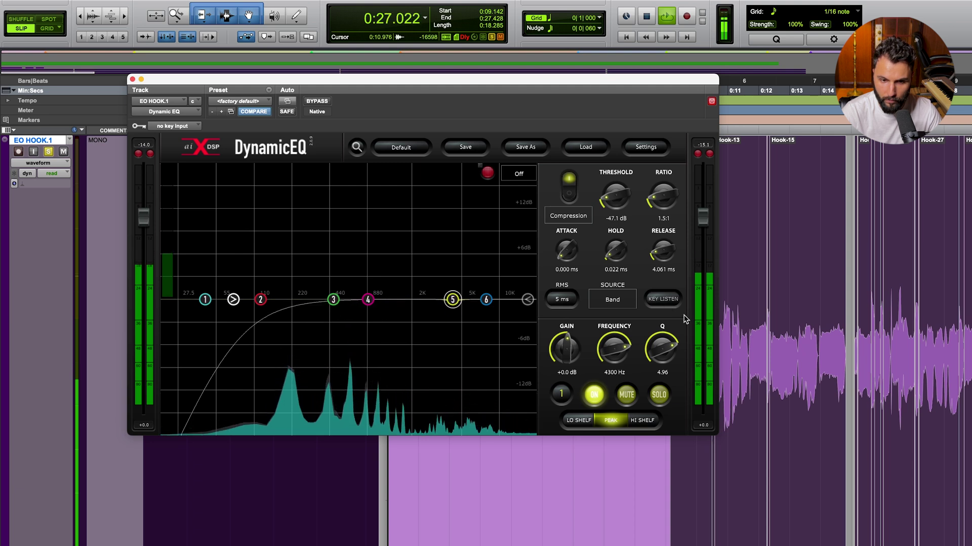
pyautogui.press('space')
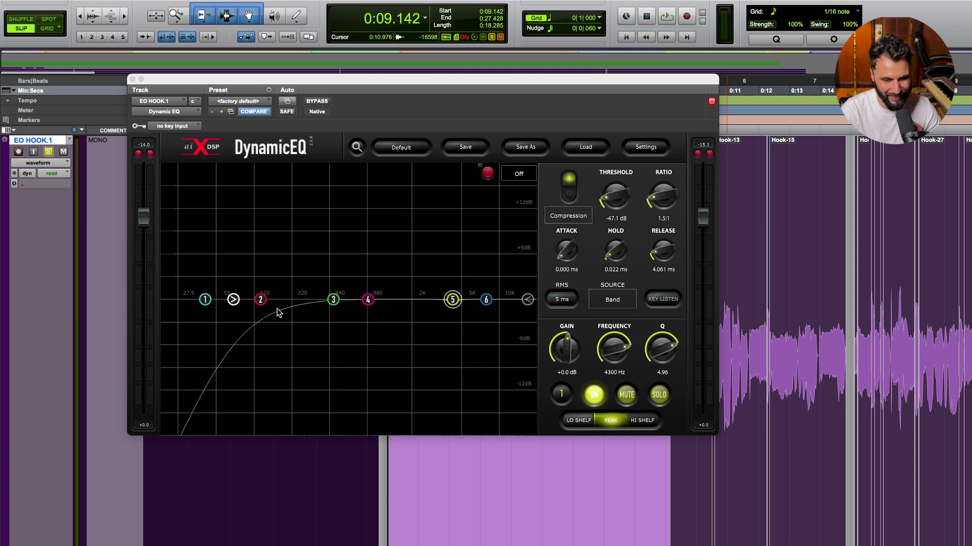
# - Solo band 2 during playback to set its frequency to 184 Hz and Q to 5.58, unsolo it and raise its gain to +1.0 dB
pyautogui.click(261, 300)
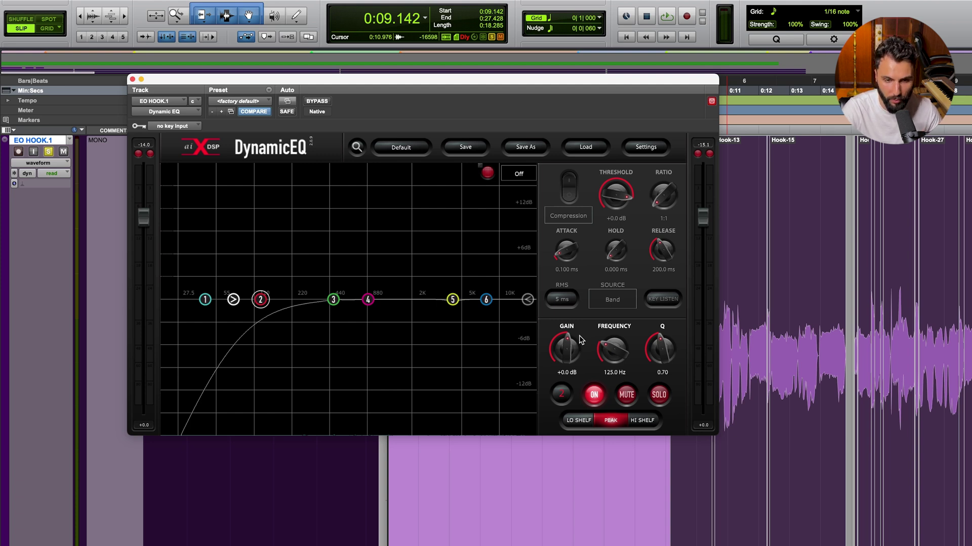
pyautogui.press('space')
pyautogui.click(658, 395)
pyautogui.moveTo(662, 354); pyautogui.dragTo(662, 338)
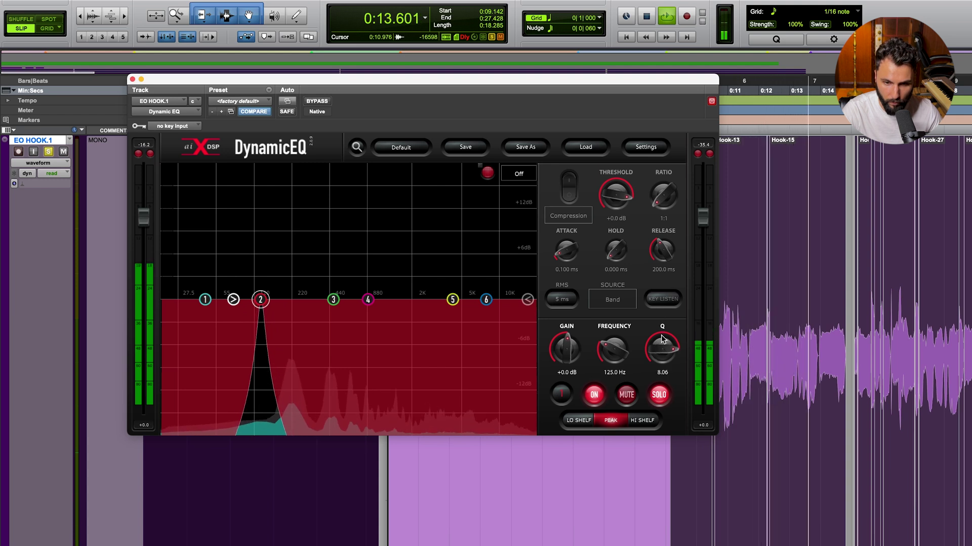
pyautogui.moveTo(613, 356); pyautogui.dragTo(660, 356)
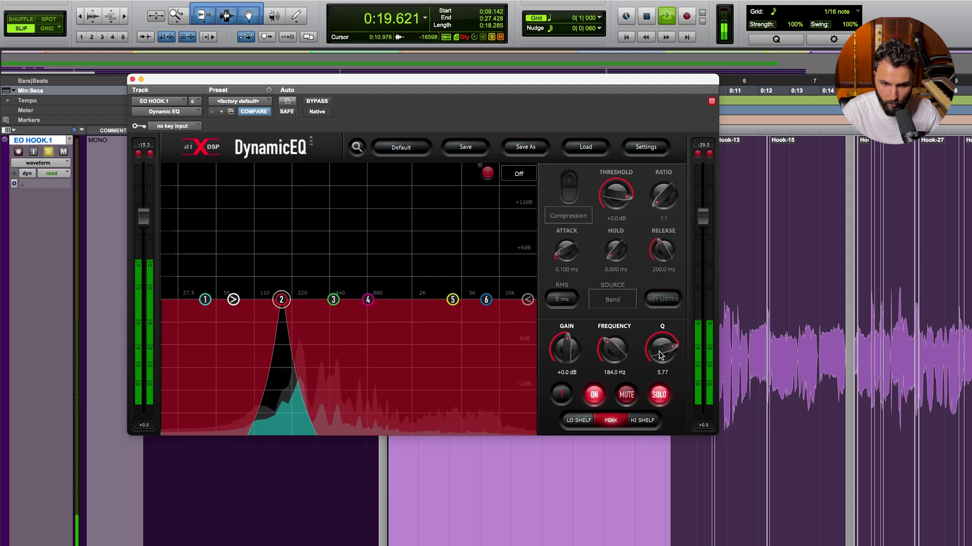
pyautogui.click(659, 395)
pyautogui.moveTo(558, 351); pyautogui.dragTo(559, 346)
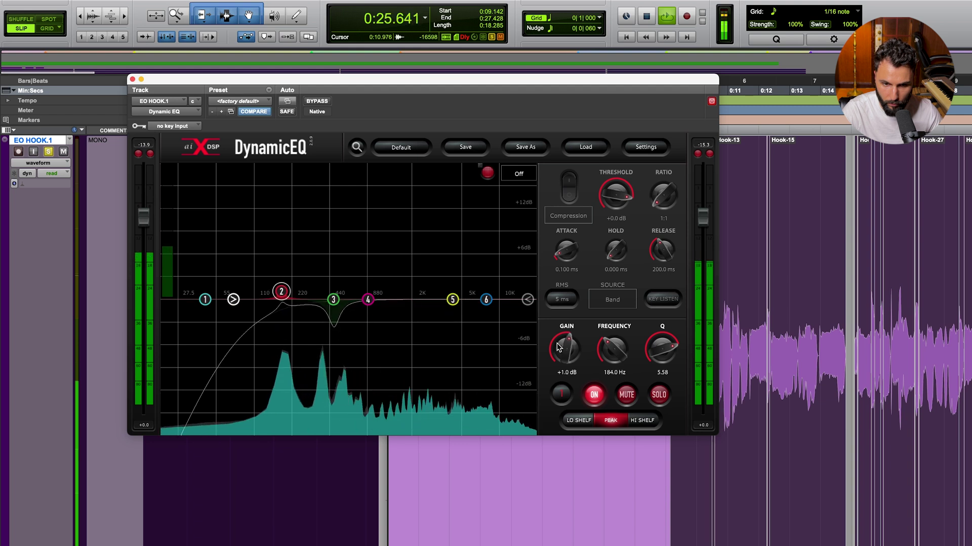
# - Set band 2's Q to 1.71 during playback and compare the band off and on, leaving it on
pyautogui.moveTo(653, 345); pyautogui.dragTo(653, 363)
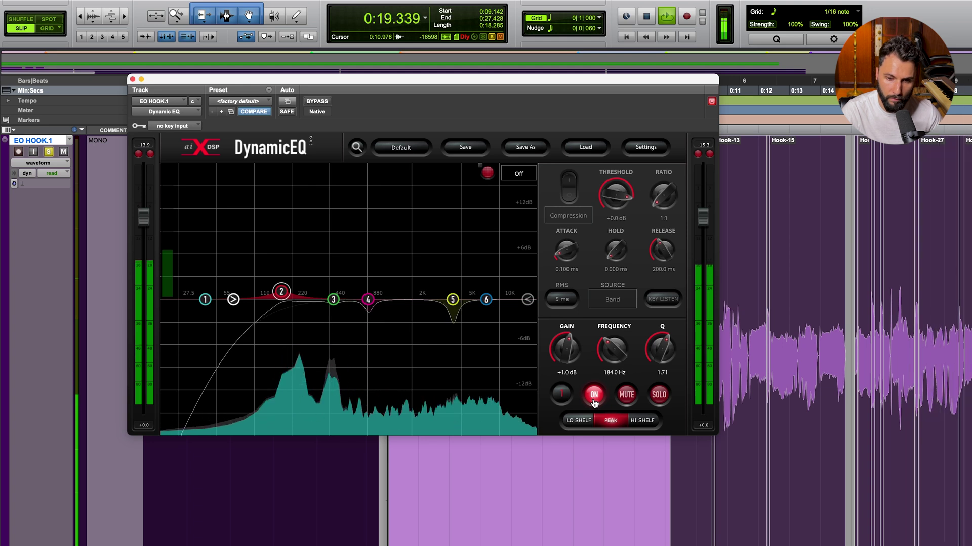
pyautogui.click(597, 397)
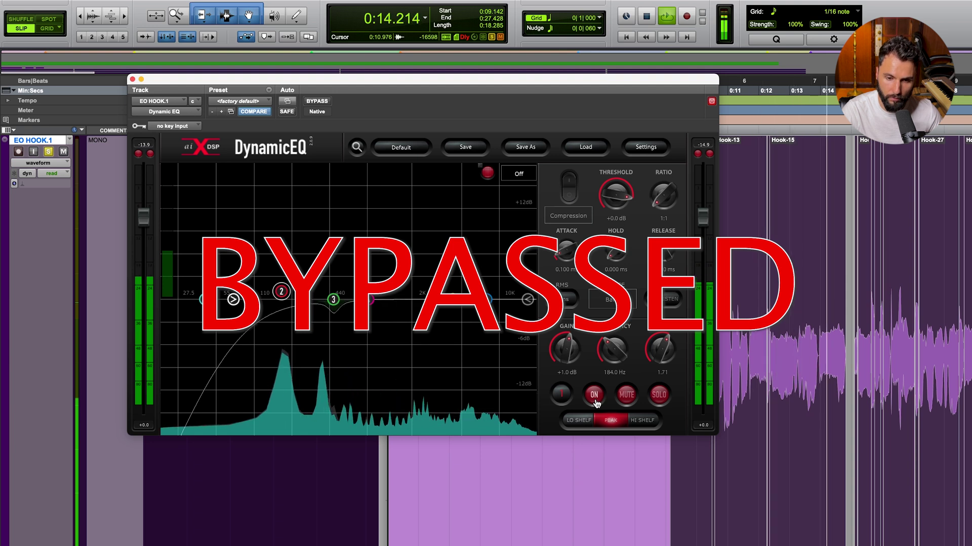
pyautogui.click(594, 396)
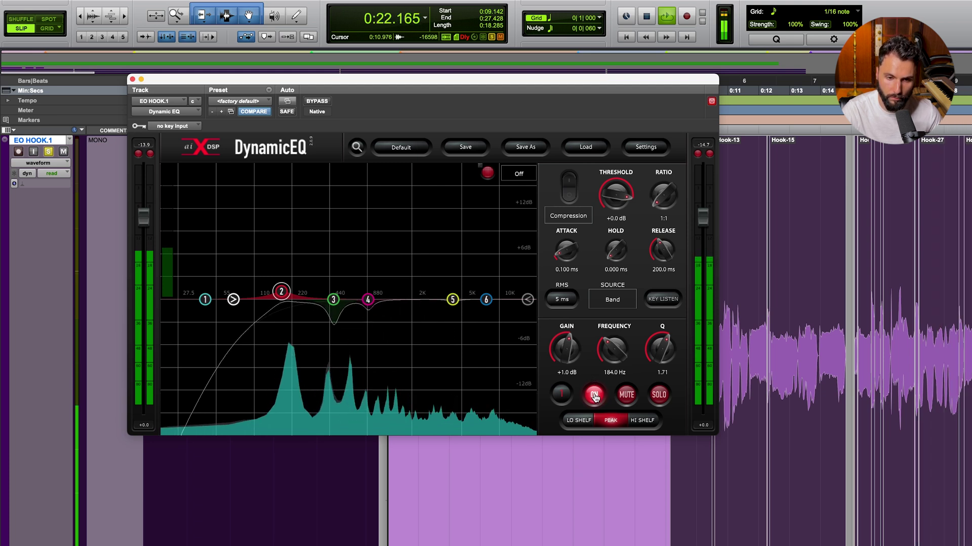
pyautogui.click(594, 397)
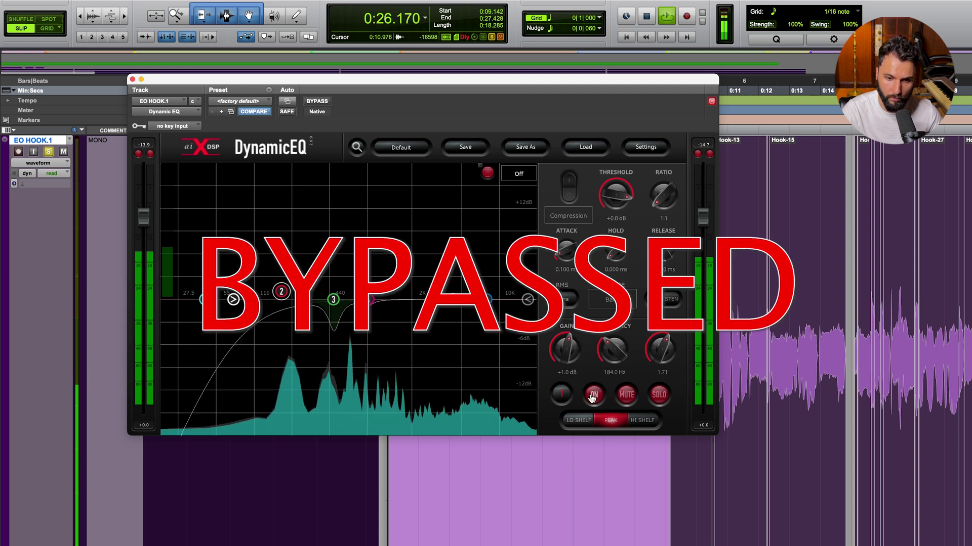
pyautogui.click(595, 396)
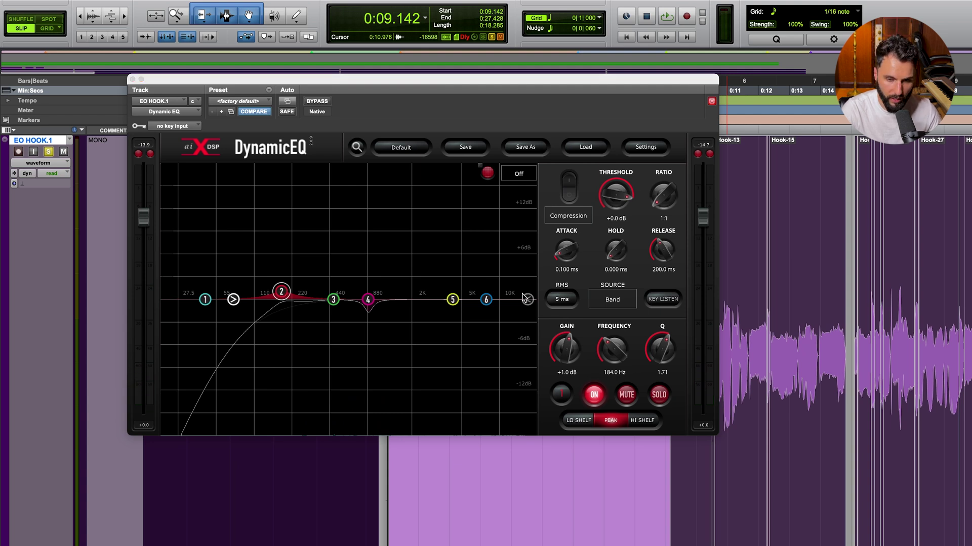
# - Make band 6 a high shelf during playback, with its frequency at 8400 Hz and its gain at +5.3 dB
pyautogui.moveTo(486, 303); pyautogui.dragTo(495, 301)
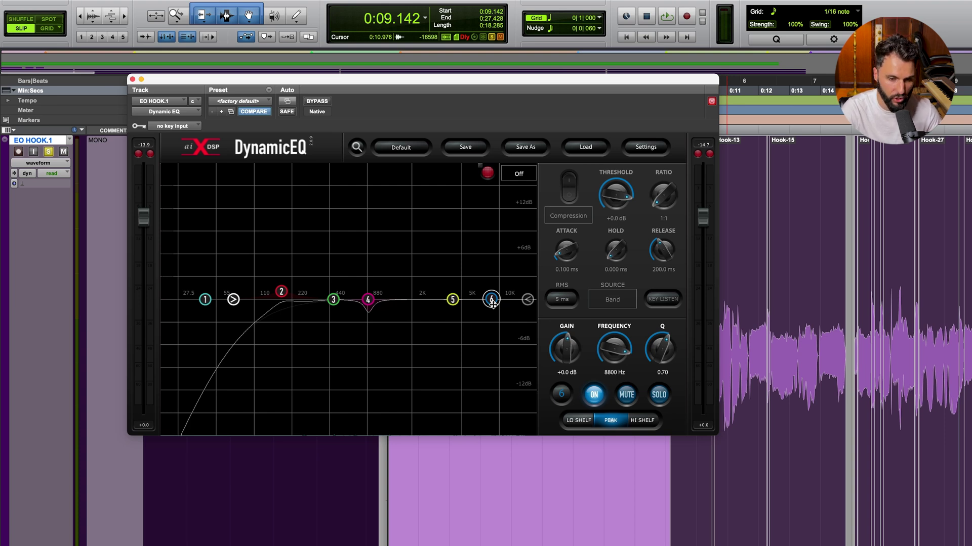
pyautogui.press('space')
pyautogui.moveTo(492, 301); pyautogui.dragTo(491, 244)
pyautogui.moveTo(566, 330); pyautogui.dragTo(566, 330)
pyautogui.moveTo(617, 355); pyautogui.dragTo(624, 356)
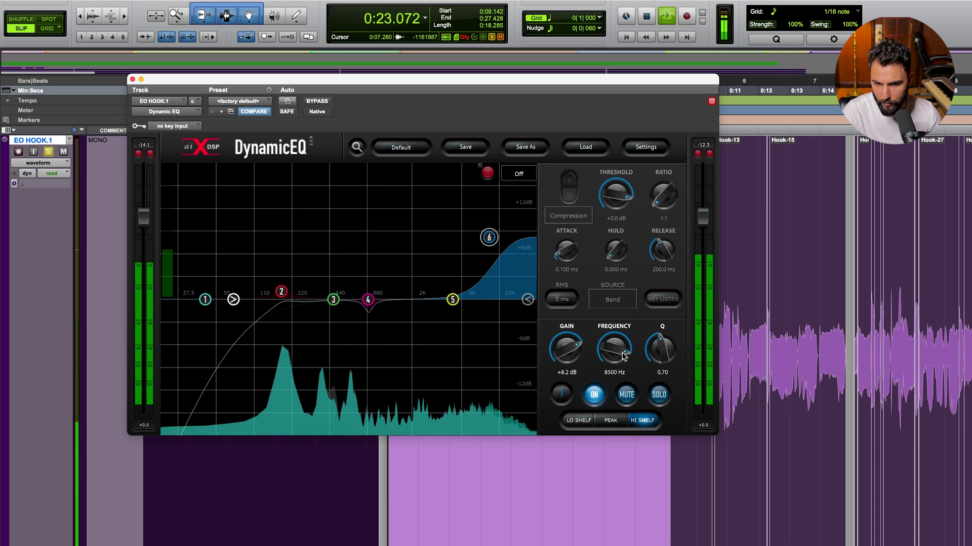
pyautogui.moveTo(577, 355); pyautogui.dragTo(580, 362)
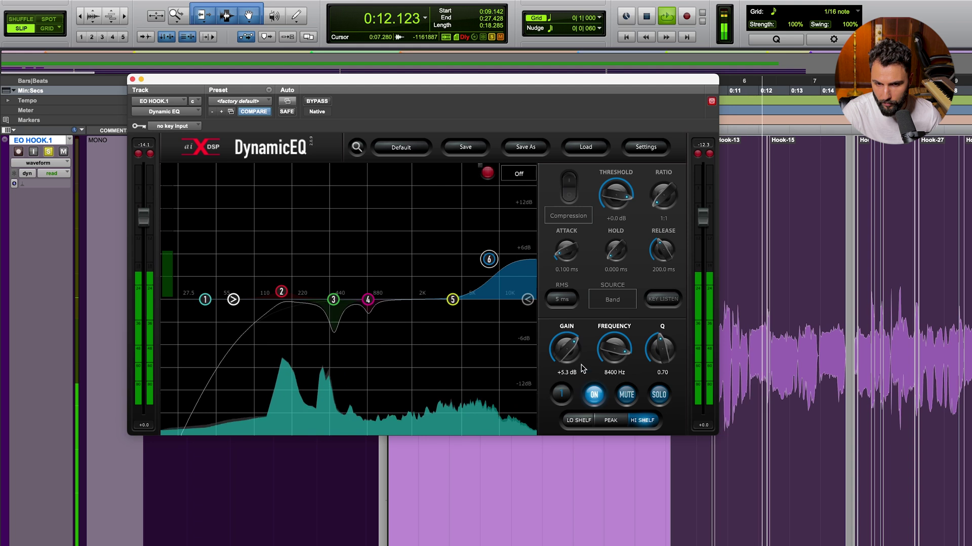
# - Compare band 6 off and on while the vocal plays, leave it on and stop playback
pyautogui.click(600, 400)
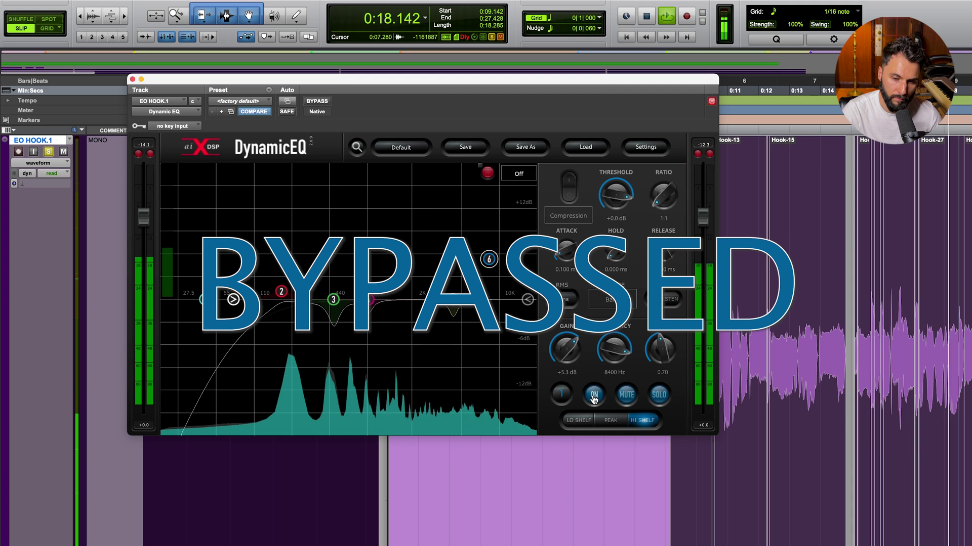
pyautogui.click(594, 398)
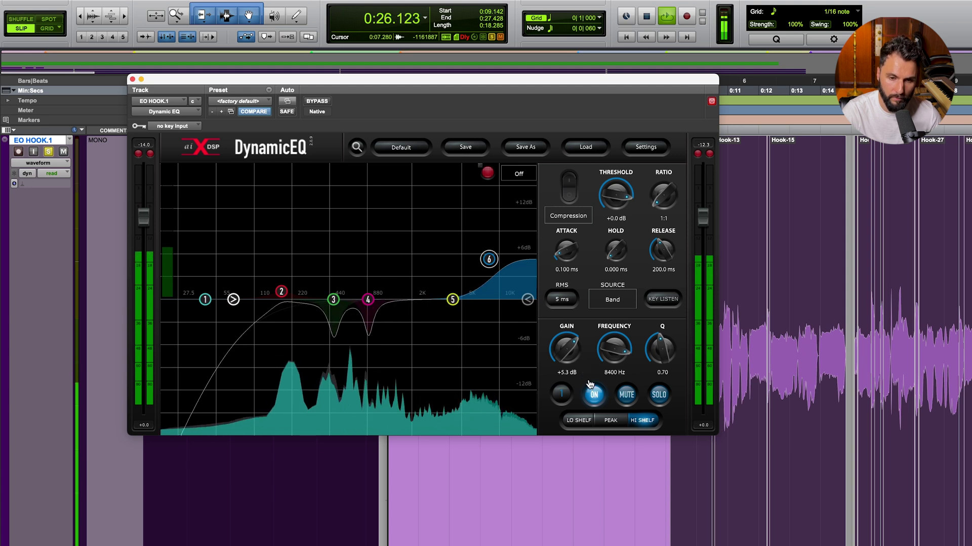
pyautogui.press('space')
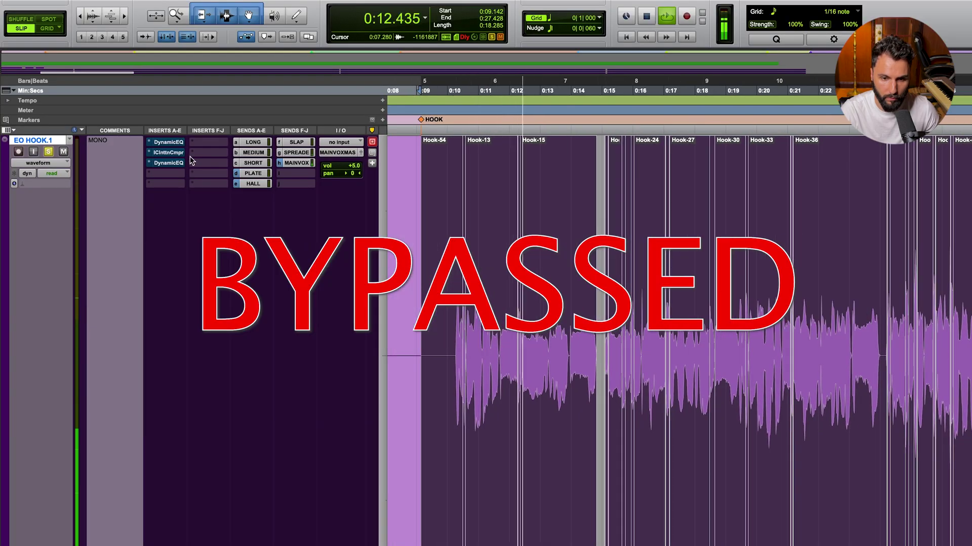
# - Compare the hook vocal with all three inserts bypassed and active during playback, toggling the track's solo partway through
pyautogui.keyDown('super'); pyautogui.click(168, 142); pyautogui.keyUp('super')
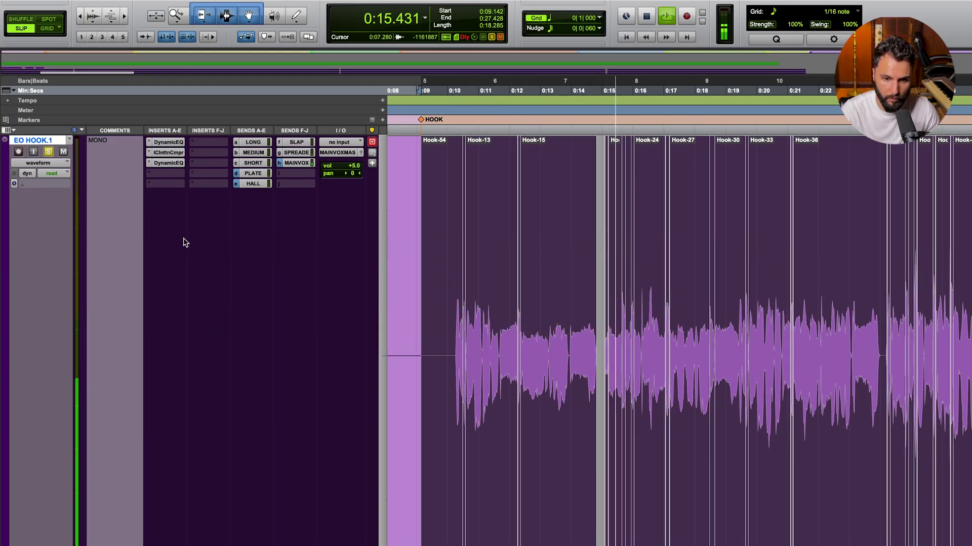
pyautogui.keyDown('shift'); pyautogui.keyDown('super'); pyautogui.click(174, 143); pyautogui.keyUp('super'); pyautogui.keyUp('shift')
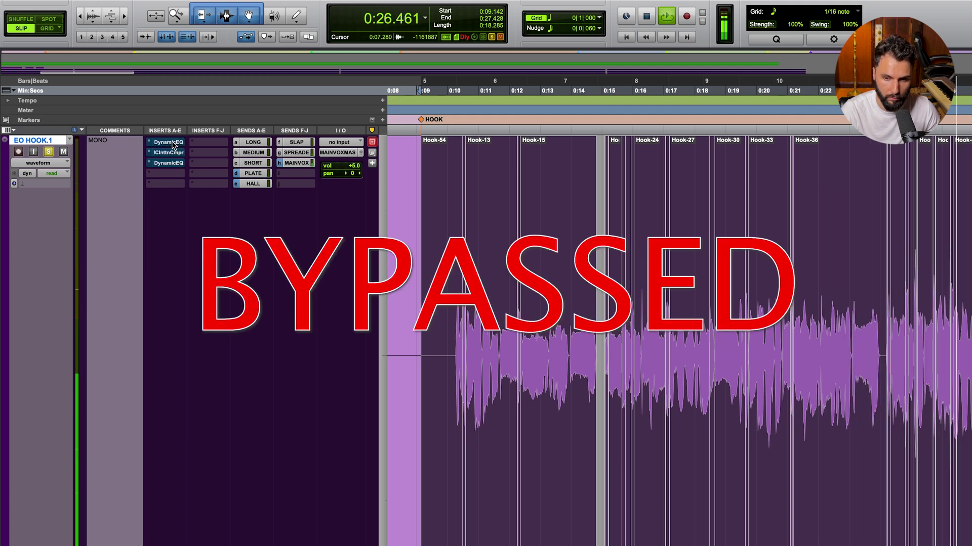
pyautogui.click(49, 152)
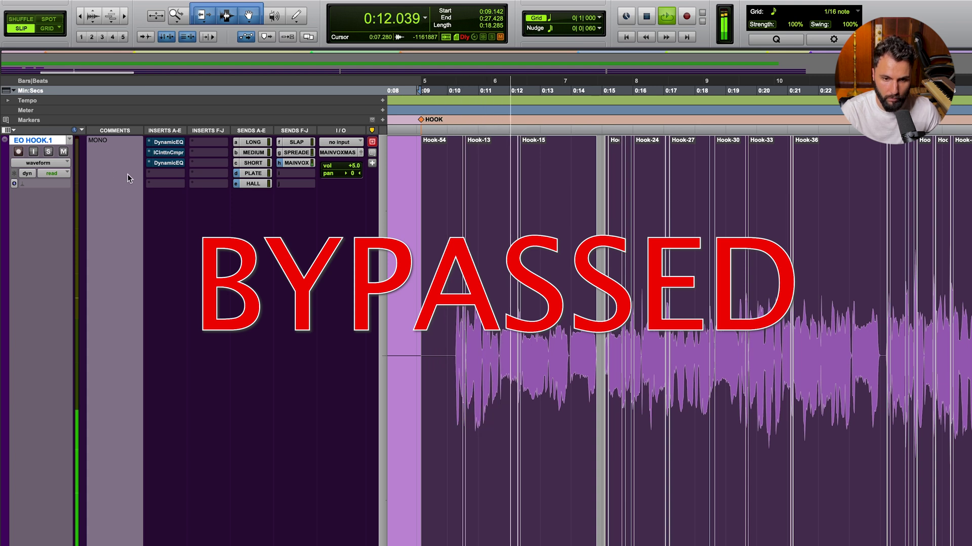
pyautogui.keyDown('shift'); pyautogui.keyDown('super'); pyautogui.click(170, 142); pyautogui.keyUp('super'); pyautogui.keyUp('shift')
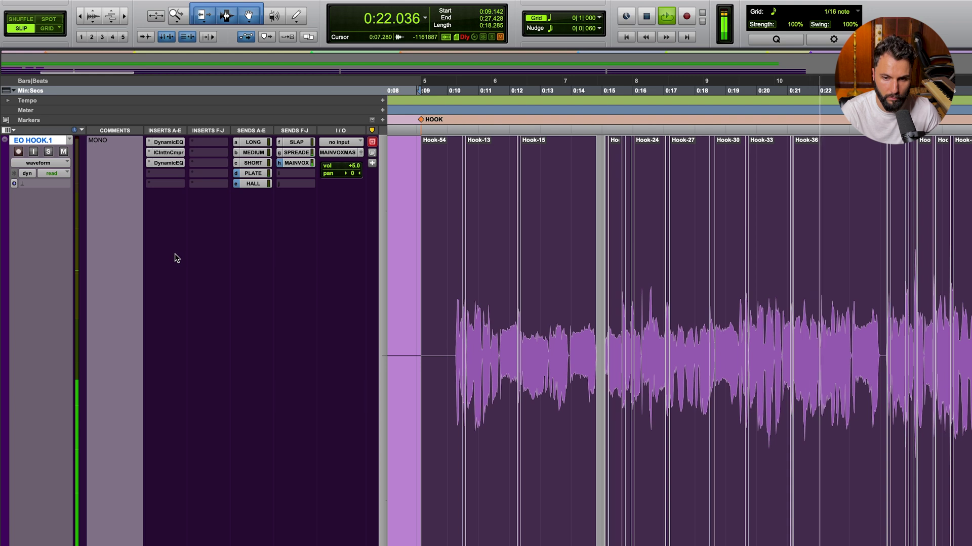
pyautogui.keyDown('shift'); pyautogui.keyDown('super'); pyautogui.click(168, 152); pyautogui.keyUp('super'); pyautogui.keyUp('shift')
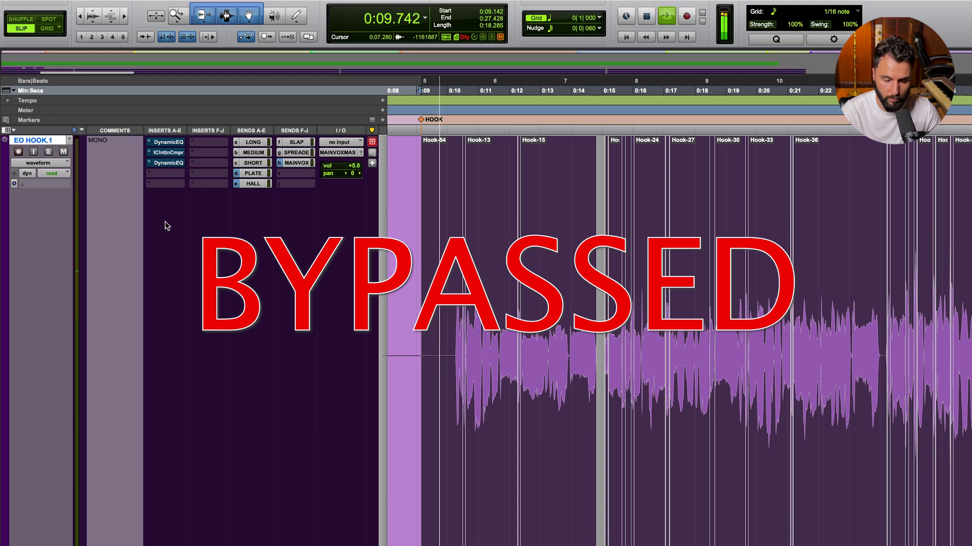
pyautogui.keyDown('shift'); pyautogui.keyDown('super'); pyautogui.click(167, 144); pyautogui.keyUp('super'); pyautogui.keyUp('shift')
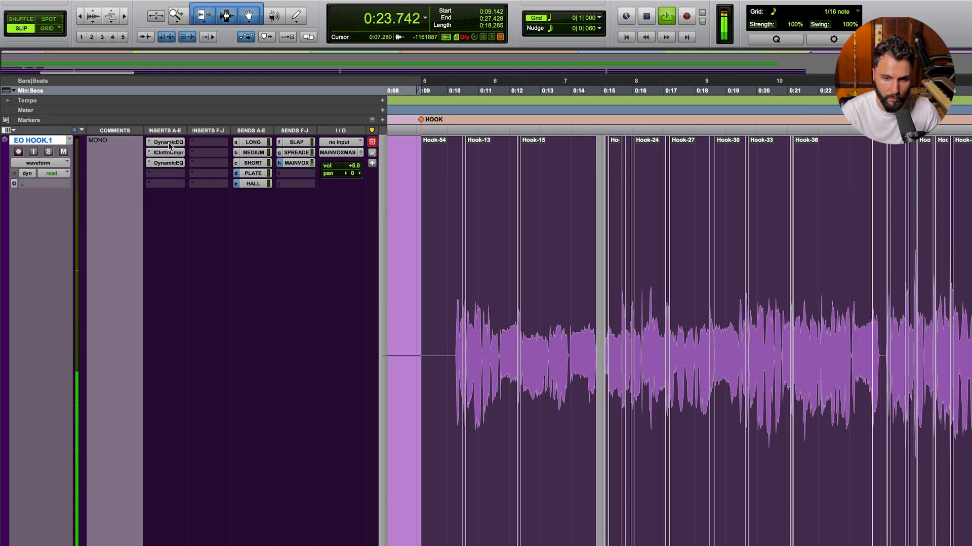
pyautogui.keyDown('shift'); pyautogui.keyDown('super'); pyautogui.click(170, 143); pyautogui.keyUp('super'); pyautogui.keyUp('shift')
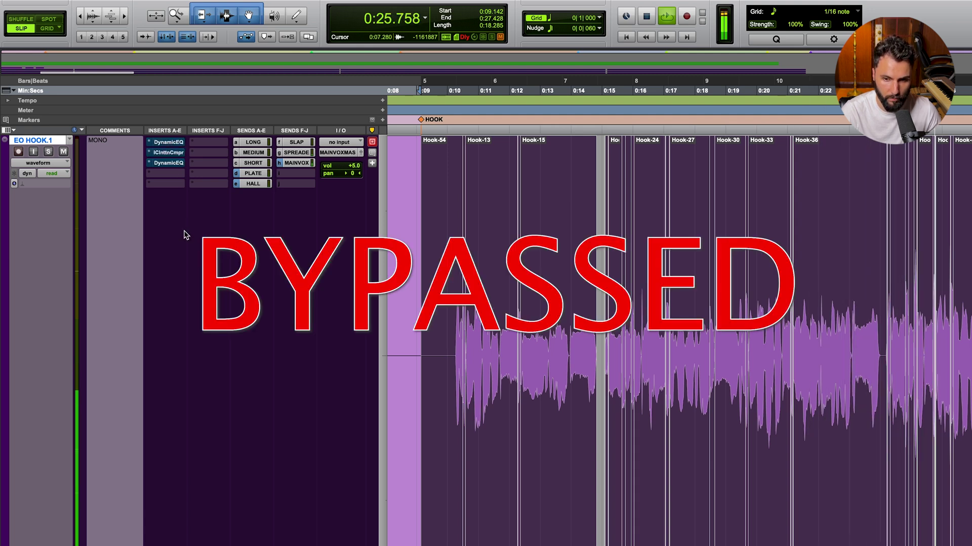